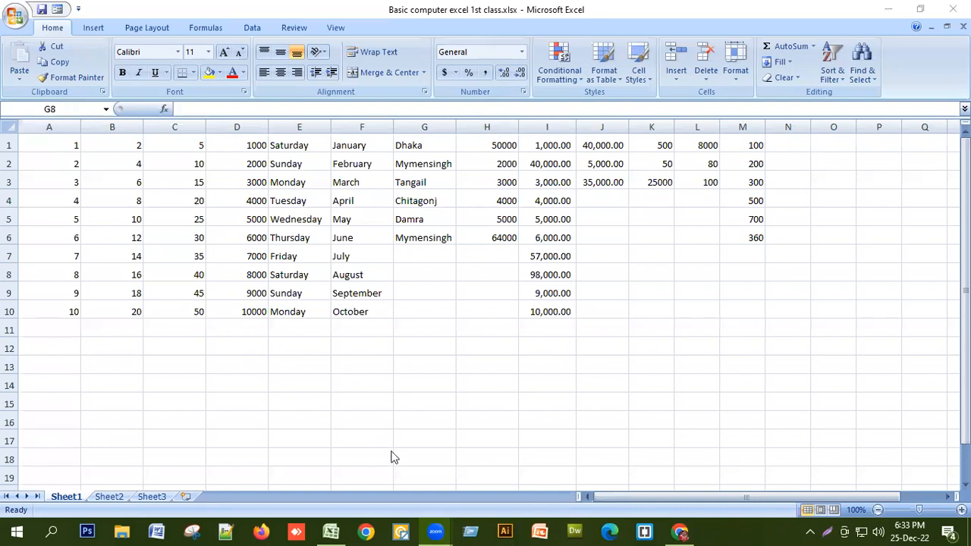
Switch from Sheet1 to the empty Sheet2 of the workbook.
scroll(278, 345, "down", 1)
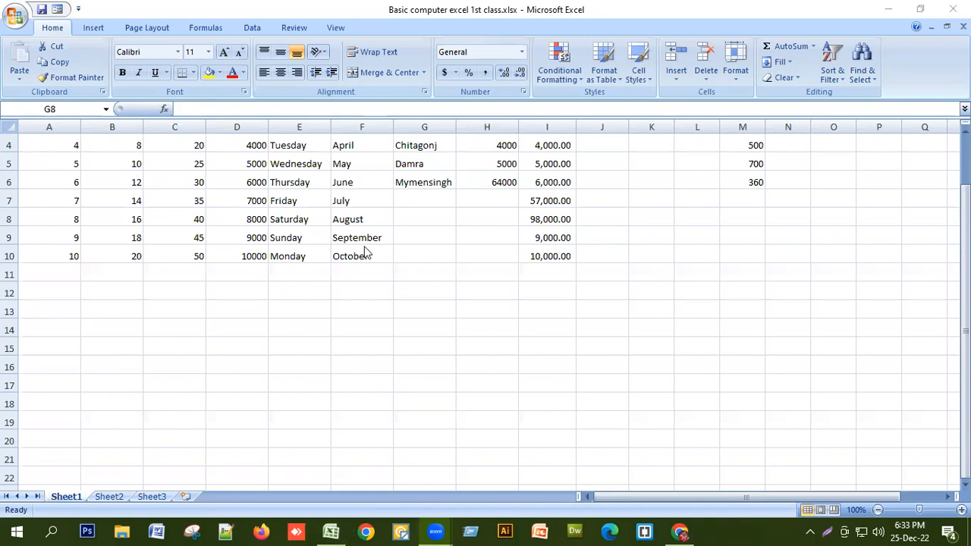
left_click(117, 506)
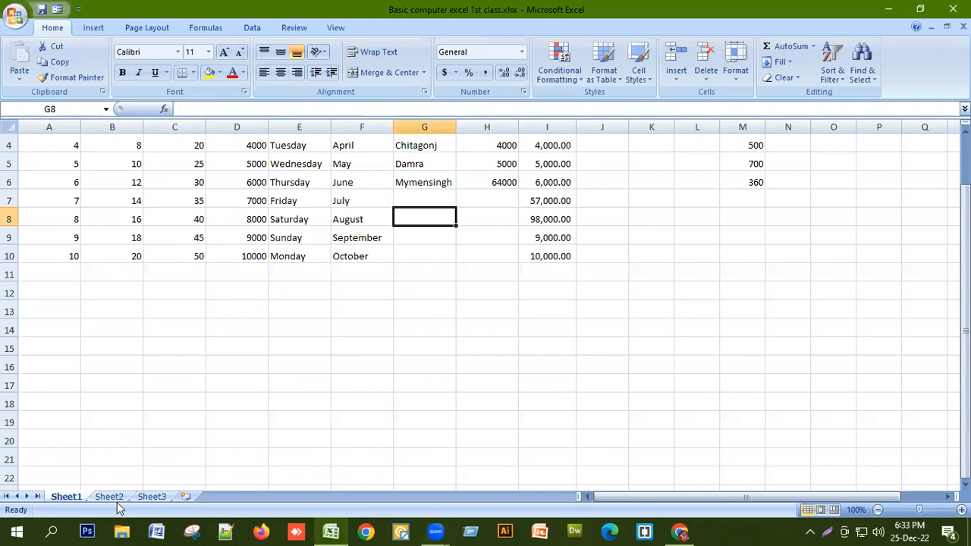
left_click(117, 501)
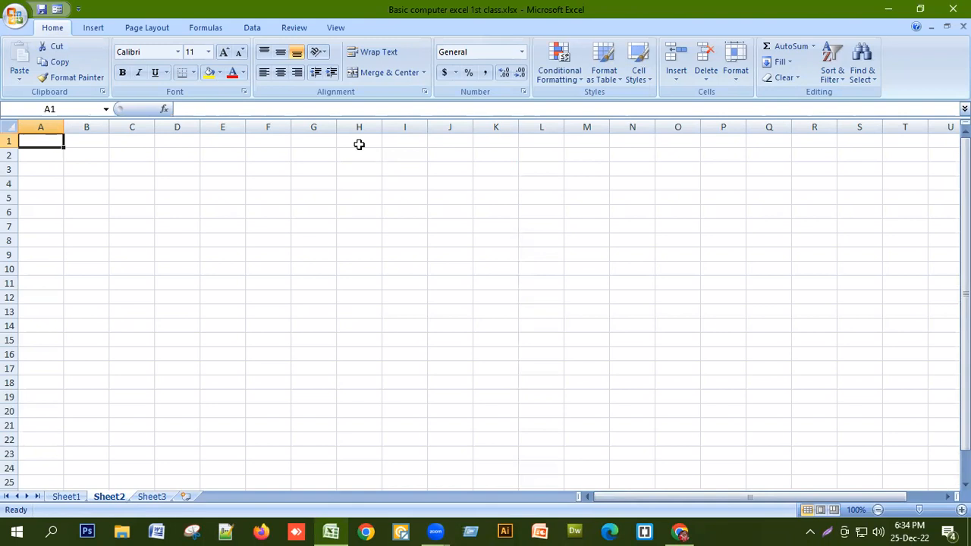
Enter the header Sl_No in cell A1 of Sheet2.
type("Sl")
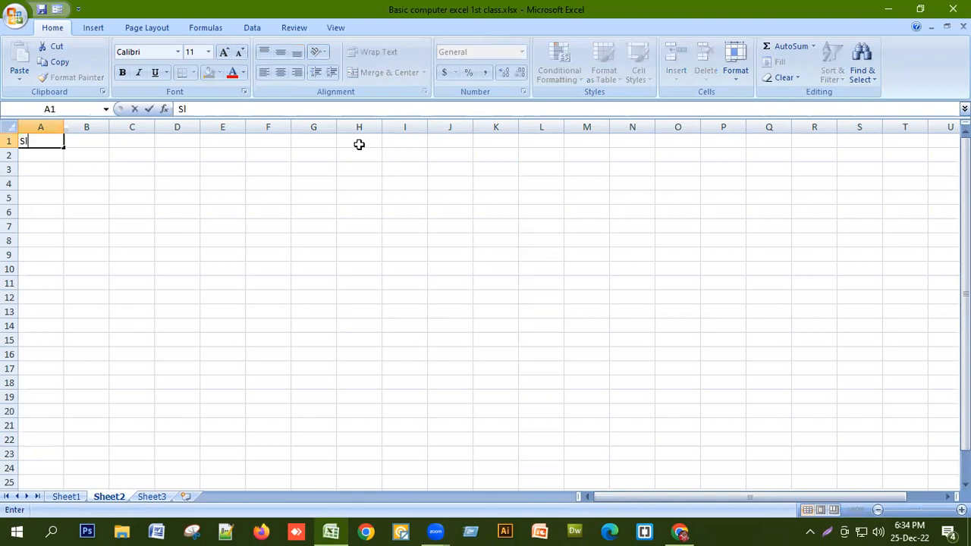
type("_No")
key("Tab")
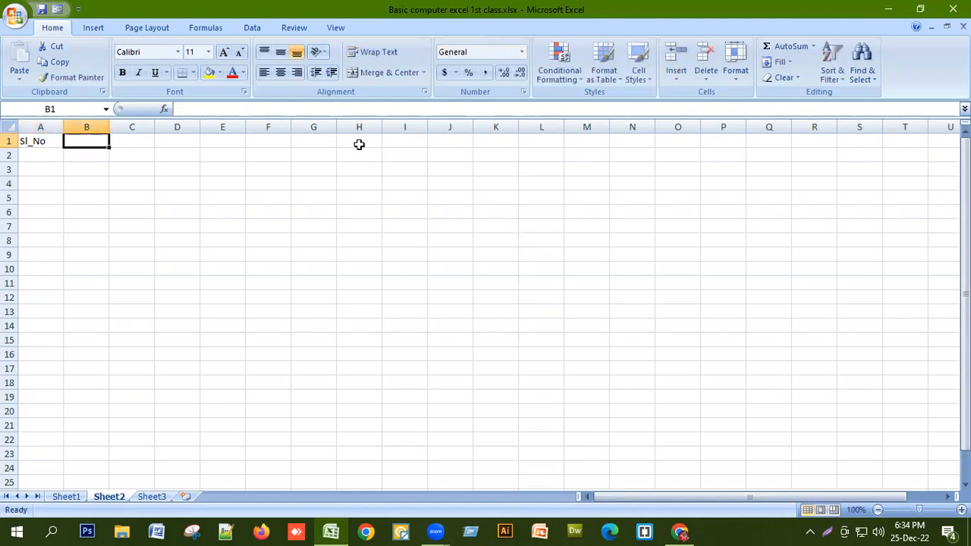
Open Salary Sheet.xlsx and copy rows 16 to 23 of the Electric bill sheet.
left_click(15, 15)
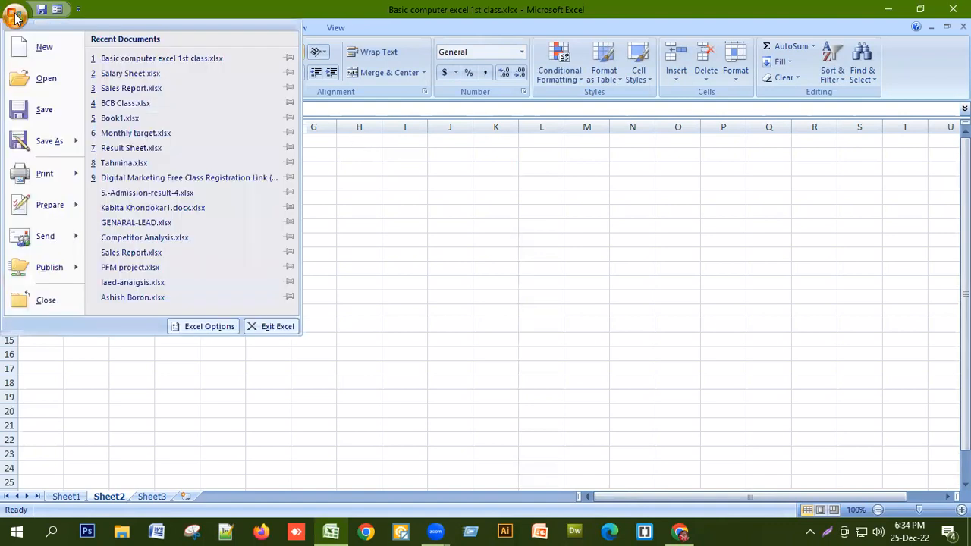
left_click(112, 78)
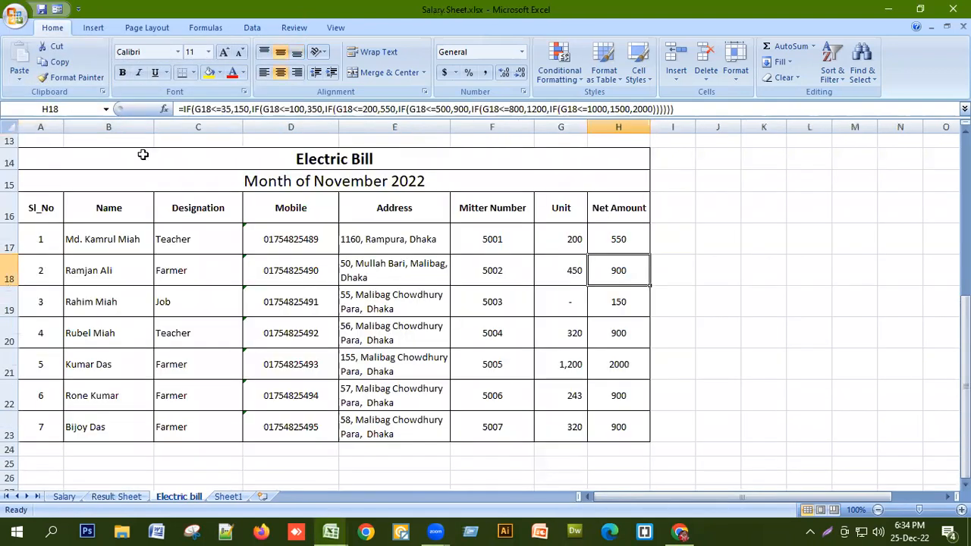
left_click_drag(9, 213, 9, 433)
key("ctrl+c")
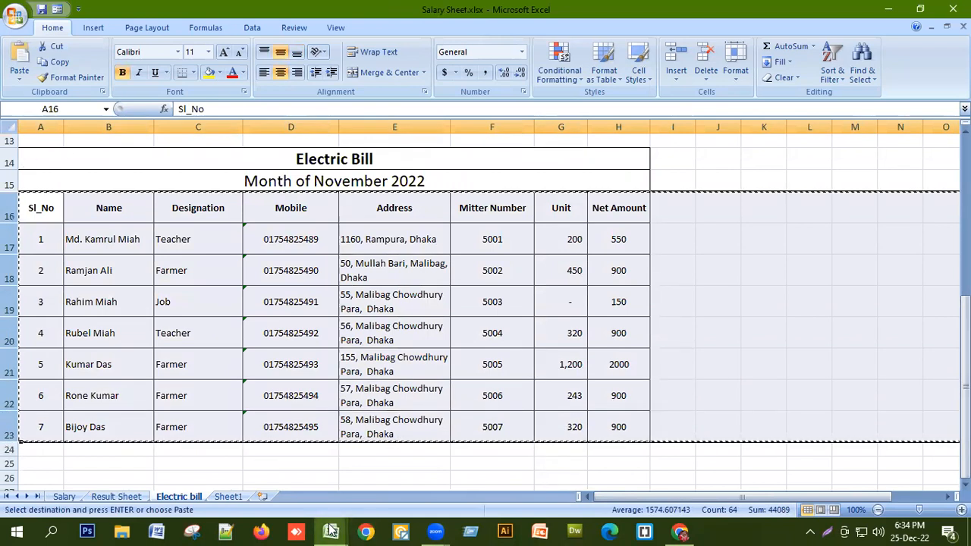
Switch back to the Basic computer excel 1st class workbook and paste the copied rows at cell A1 of Sheet2.
mouse_move(330, 529)
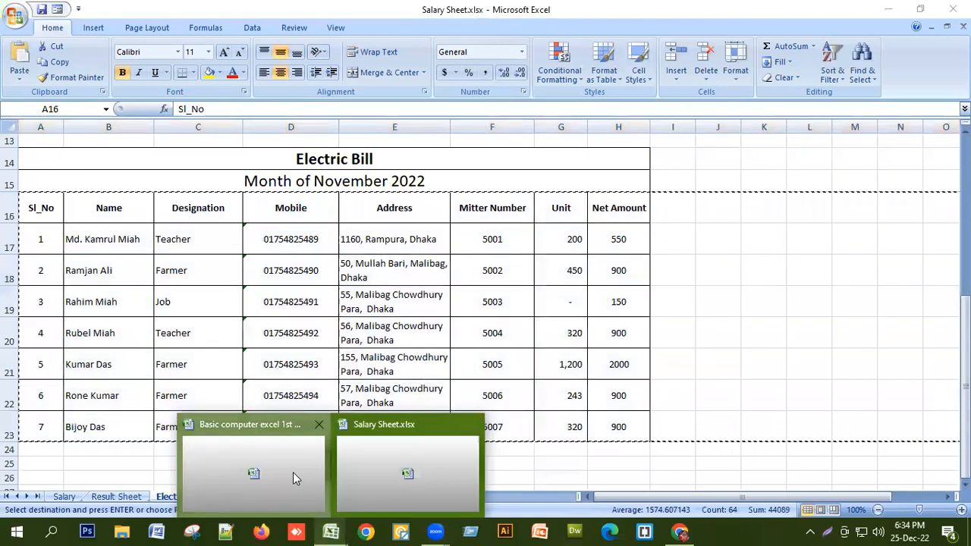
left_click(293, 472)
left_click(40, 151)
left_click(35, 141)
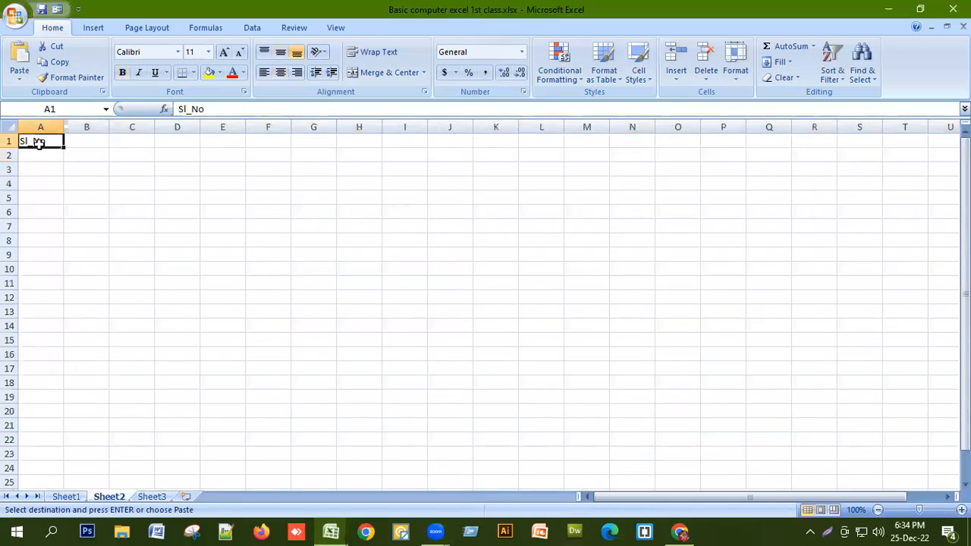
key("ctrl+v")
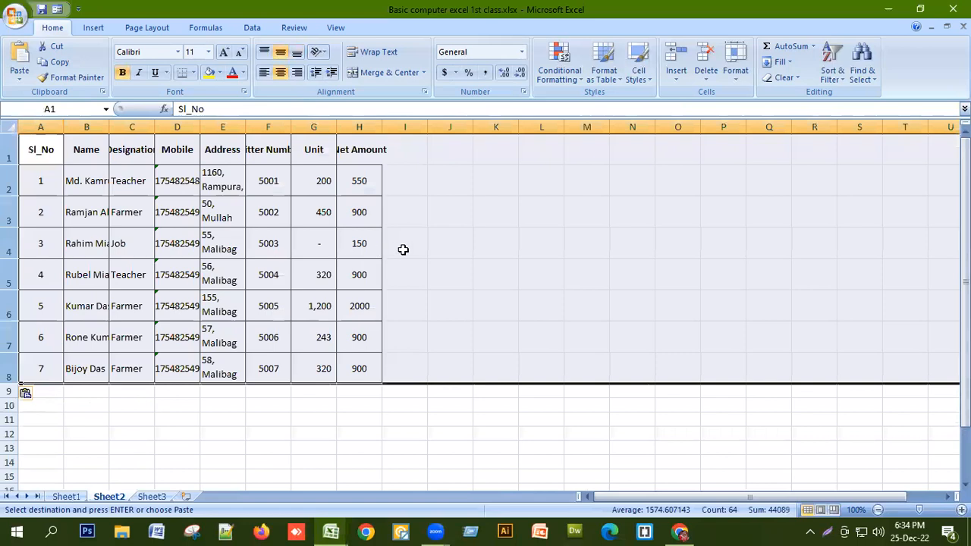
left_click(458, 243)
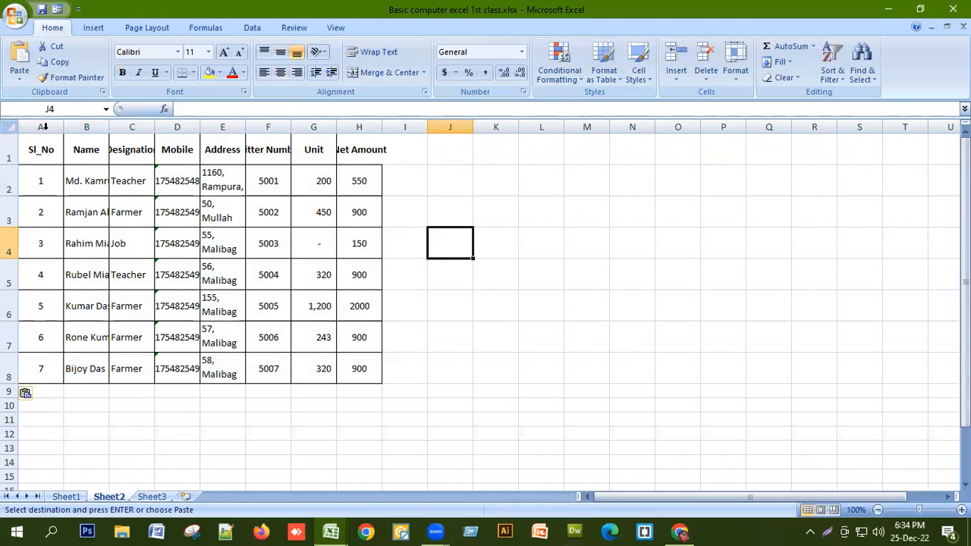
Widen columns B to H of the pasted table, making columns B to E wider than the rest.
left_click_drag(95, 125, 399, 130)
left_click(288, 200)
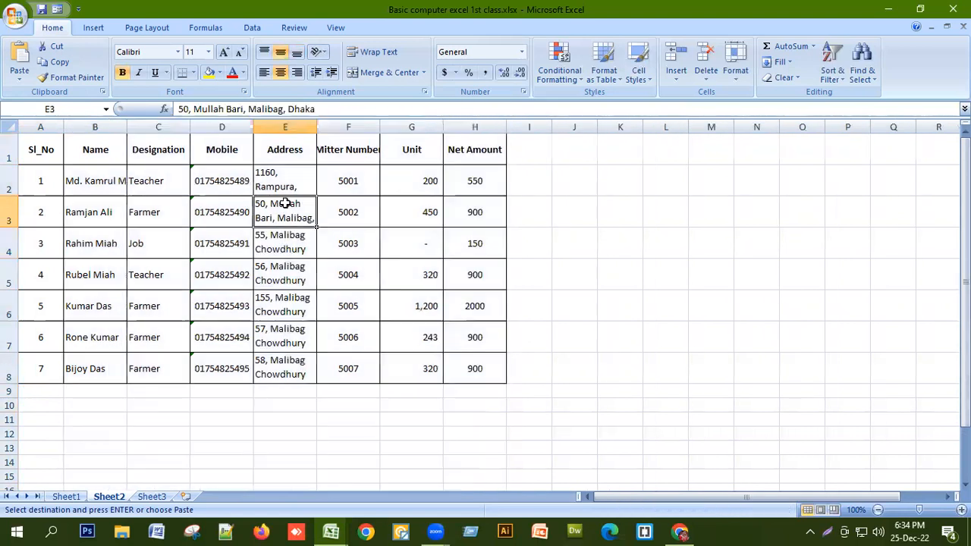
left_click_drag(99, 126, 352, 140)
left_click(181, 263)
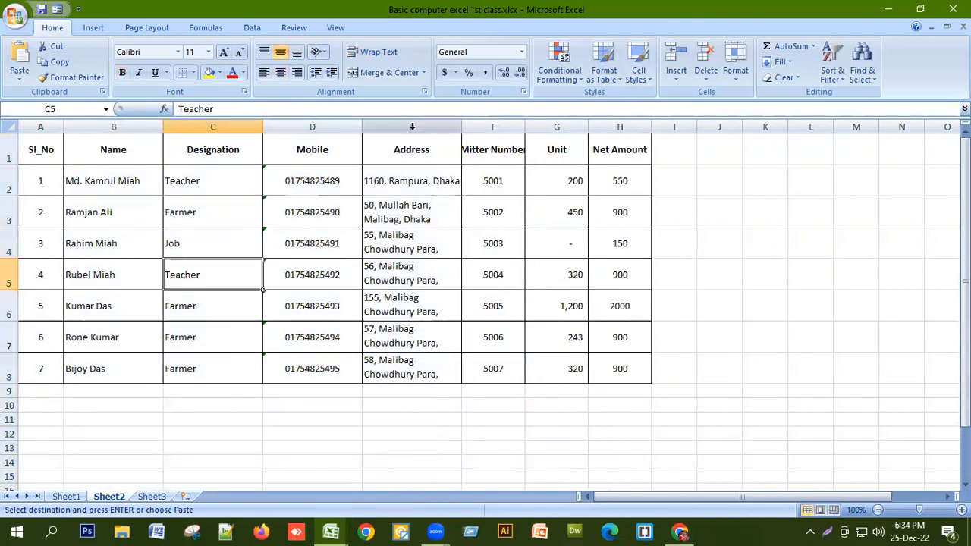
Widen the Address column slightly more so that the full addresses fit.
left_click(451, 127)
left_click_drag(461, 129, 471, 129)
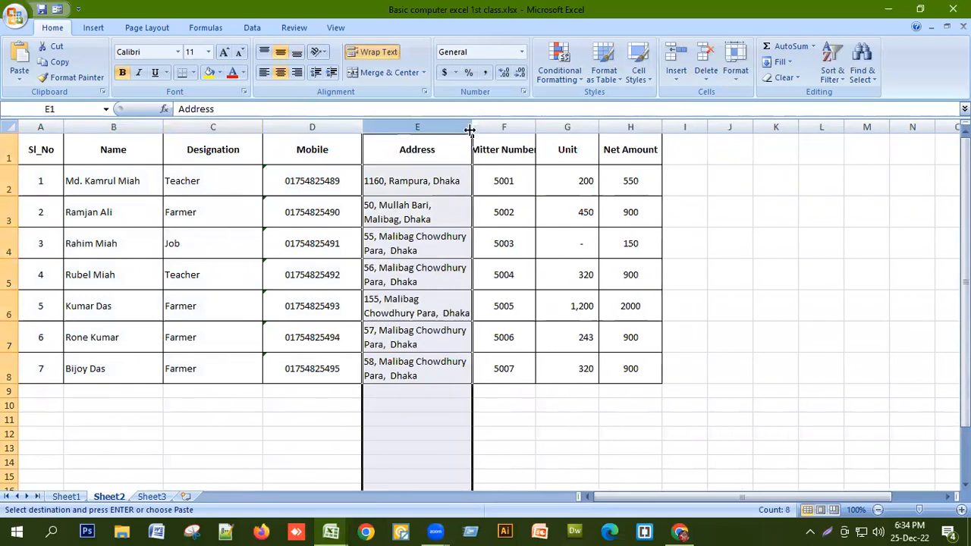
left_click(694, 204)
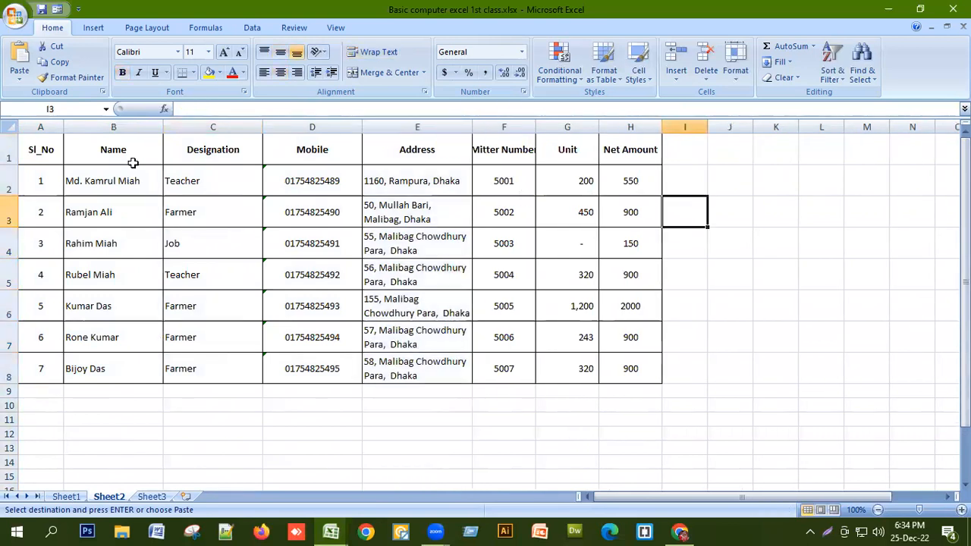
left_click(36, 157)
left_click(124, 160)
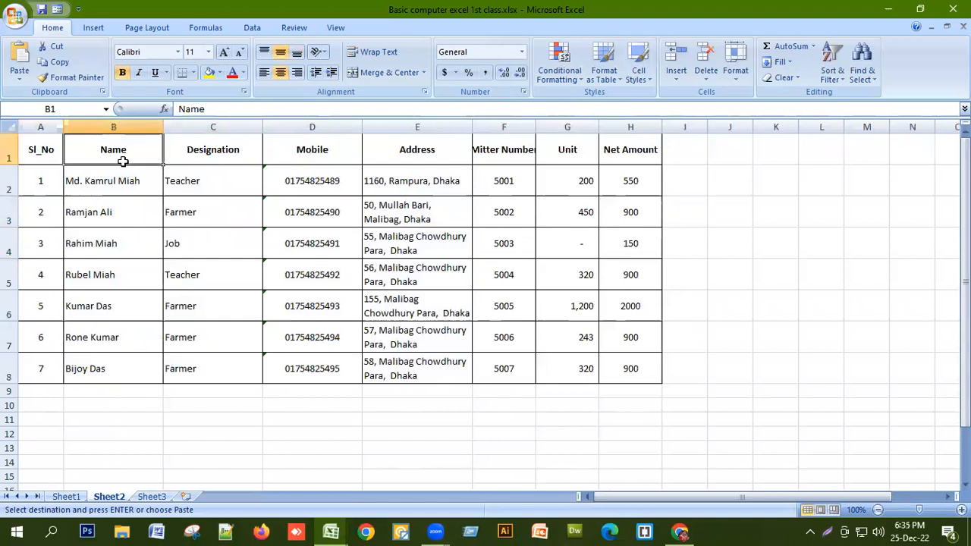
left_click(225, 176)
left_click(313, 157)
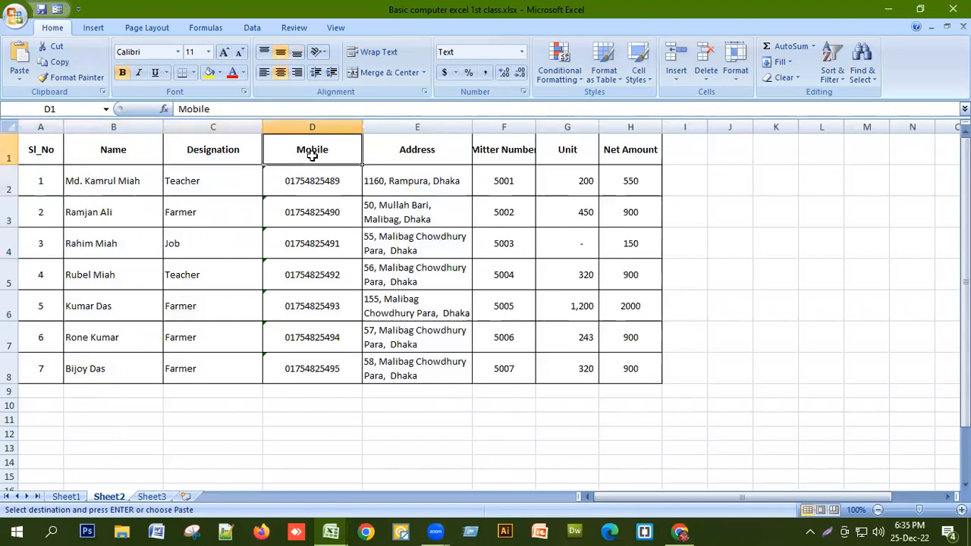
left_click(453, 161)
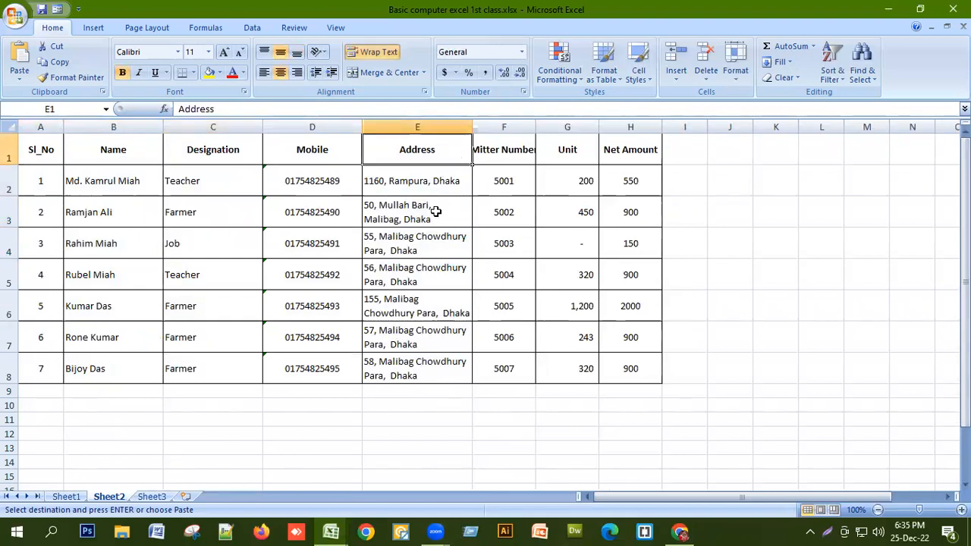
Replace the Mitter Number header in F1 with Salary.
left_click(497, 147)
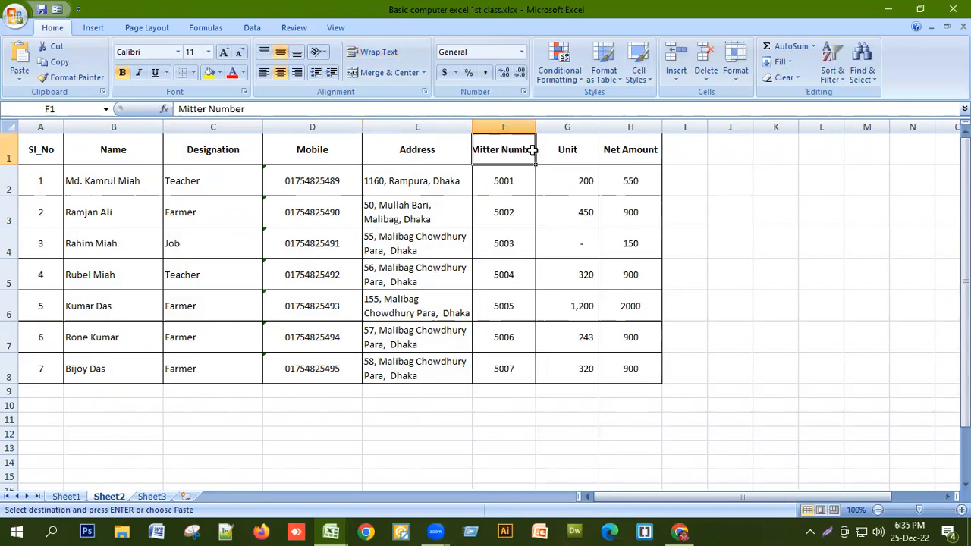
type("Salary")
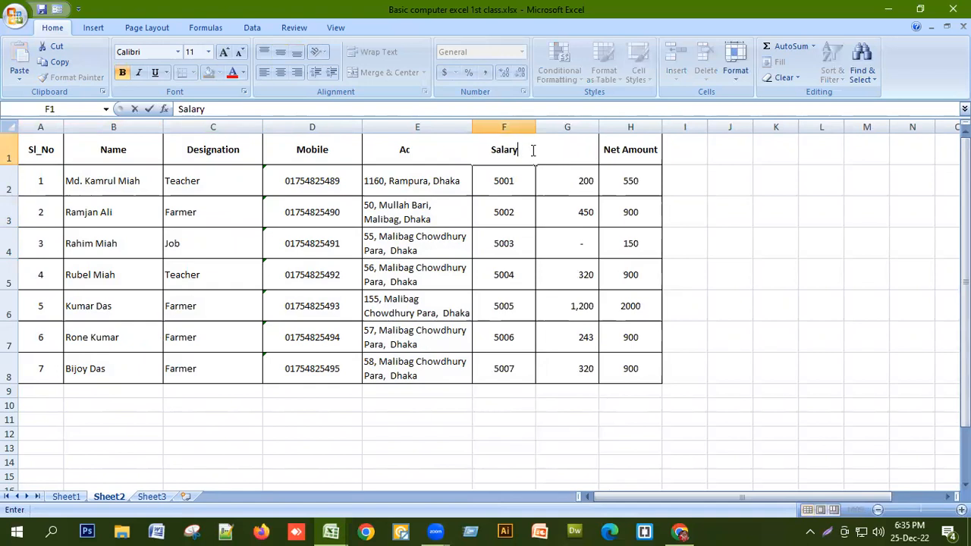
key("Tab")
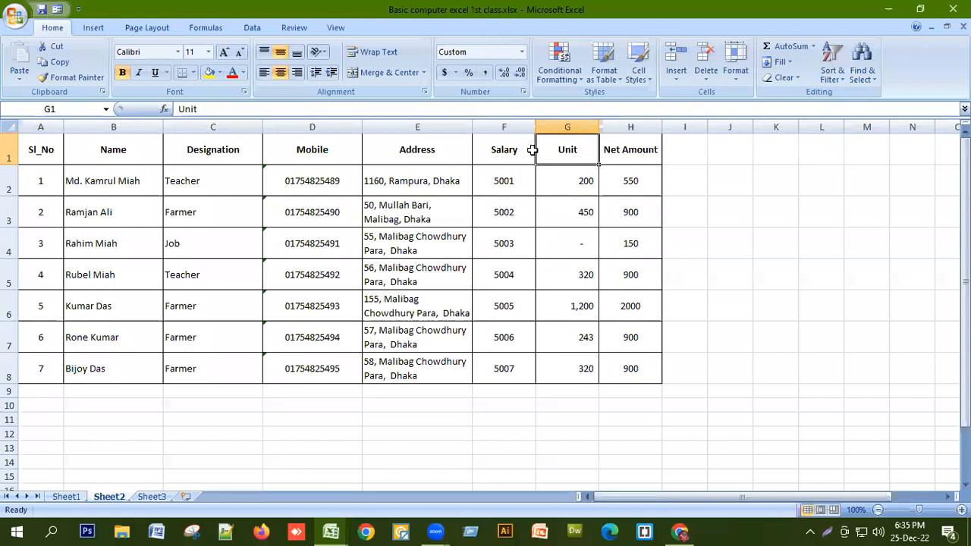
Replace the Unit header in G1 with Joining Date and the Net Amount header in H1 with Remarks.
type("J")
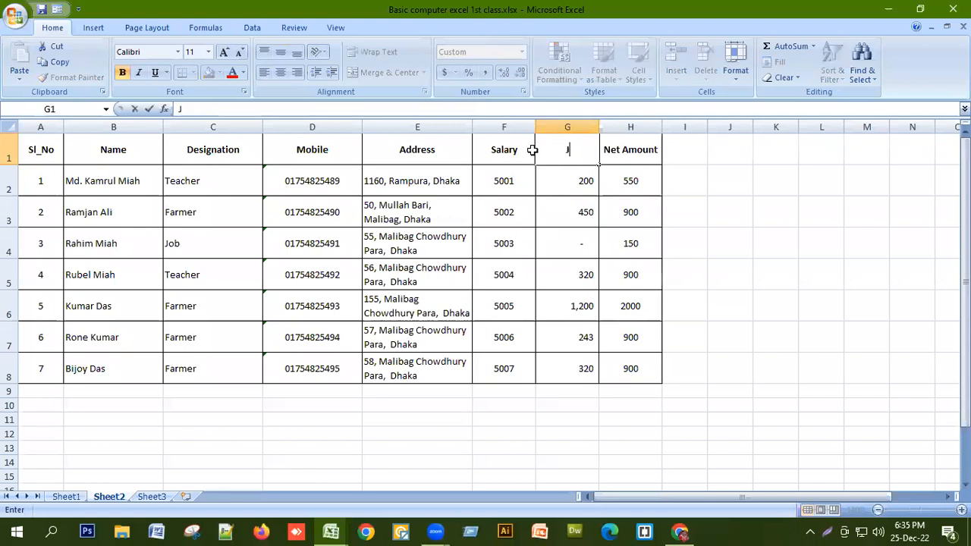
type("oin")
type("ni")
key("BackSpace")
key("BackSpace")
type("ing")
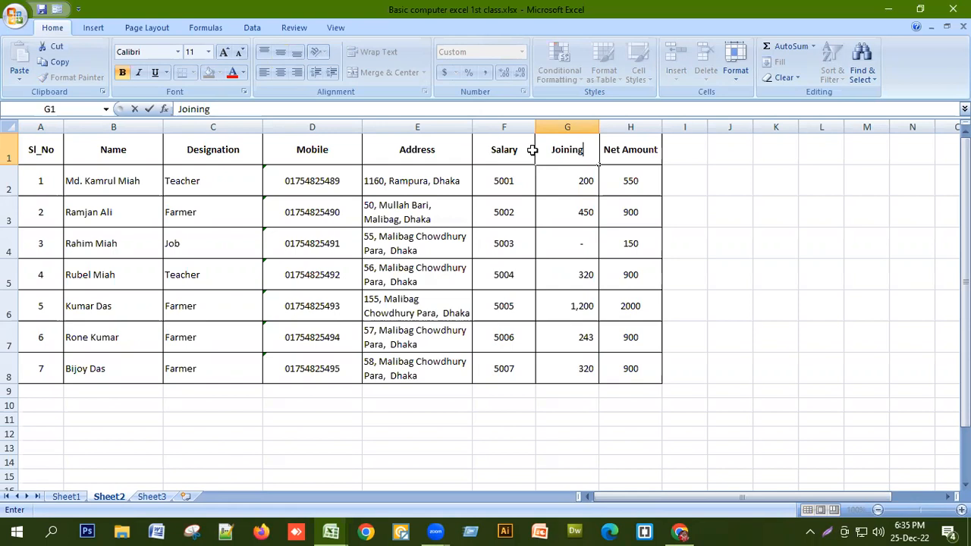
type(" Date")
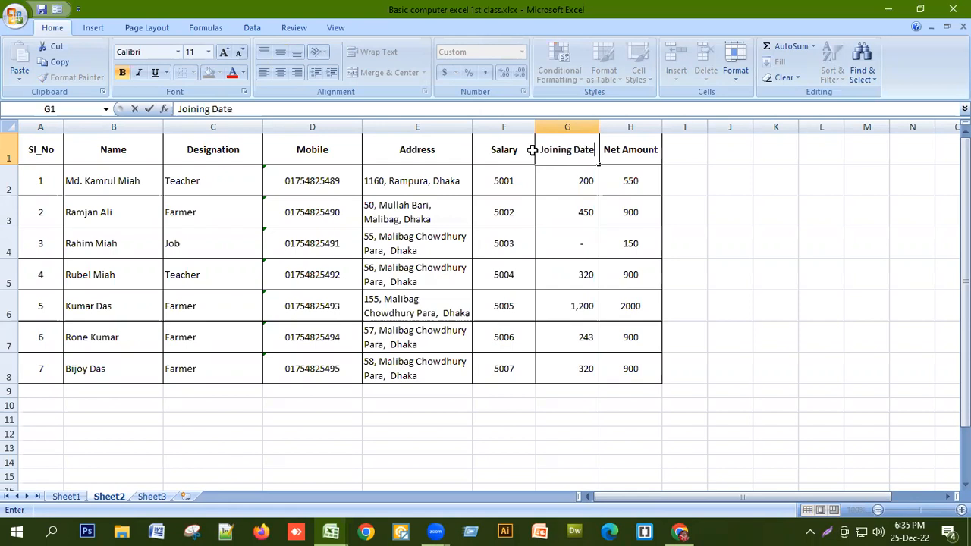
key("Tab")
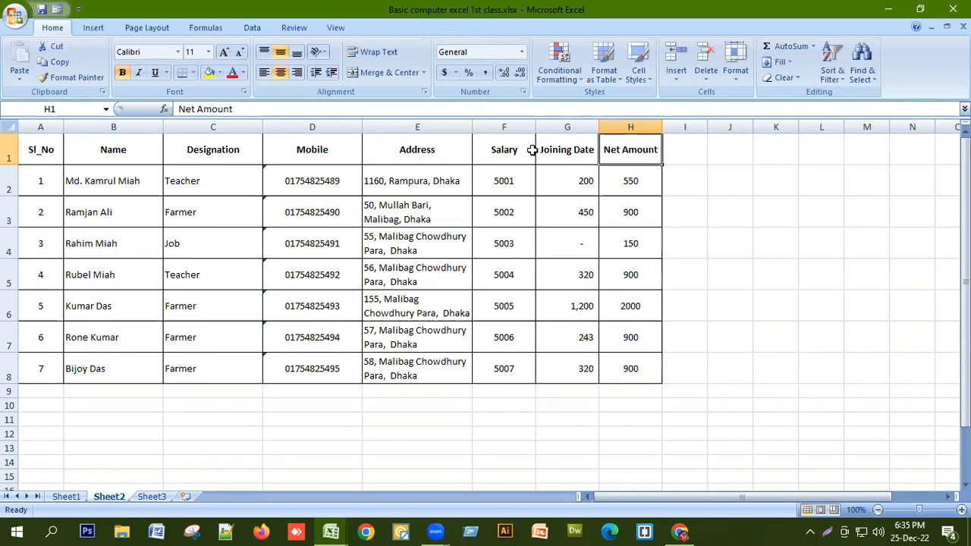
type("Remarks")
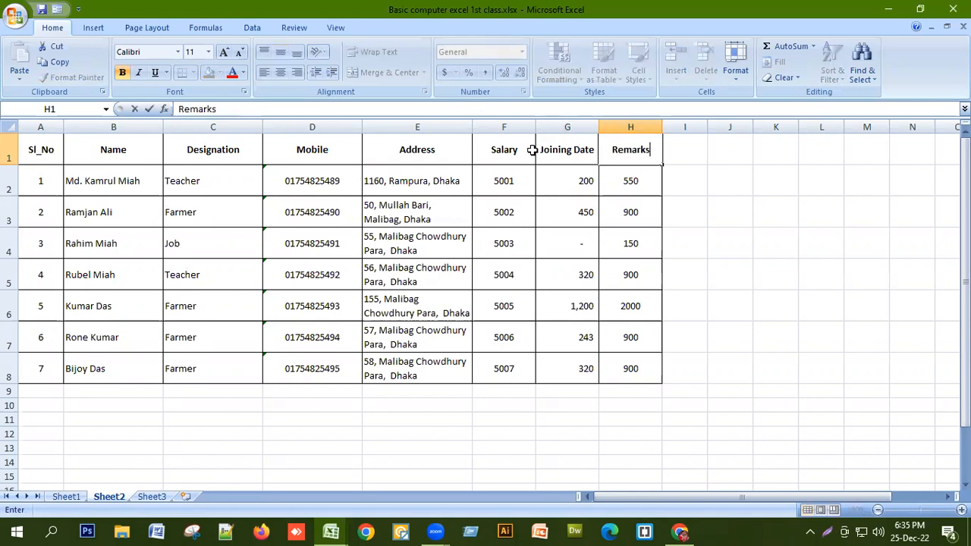
key("Return")
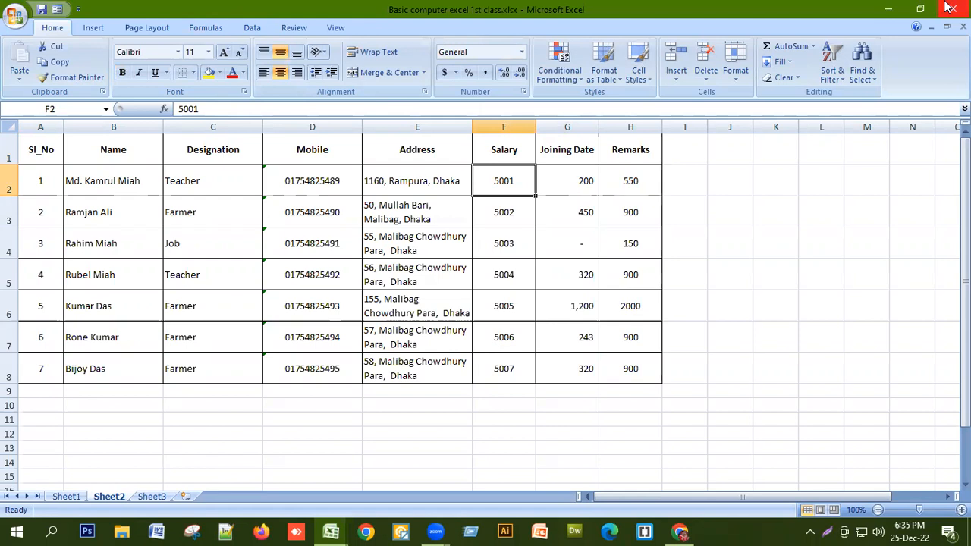
Set the first record's salary in F2 to 15000 and its designation in C2 to Managing Director.
type("15000")
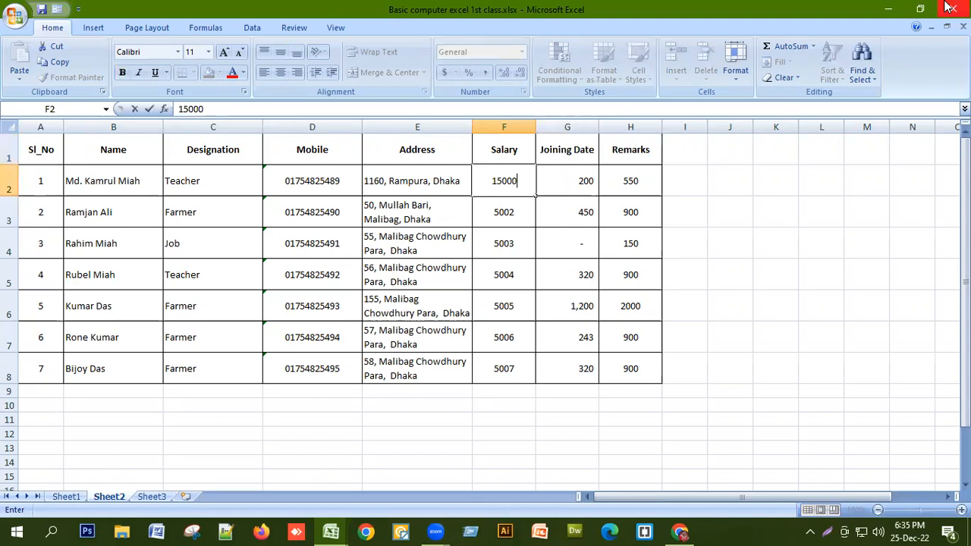
key("Return")
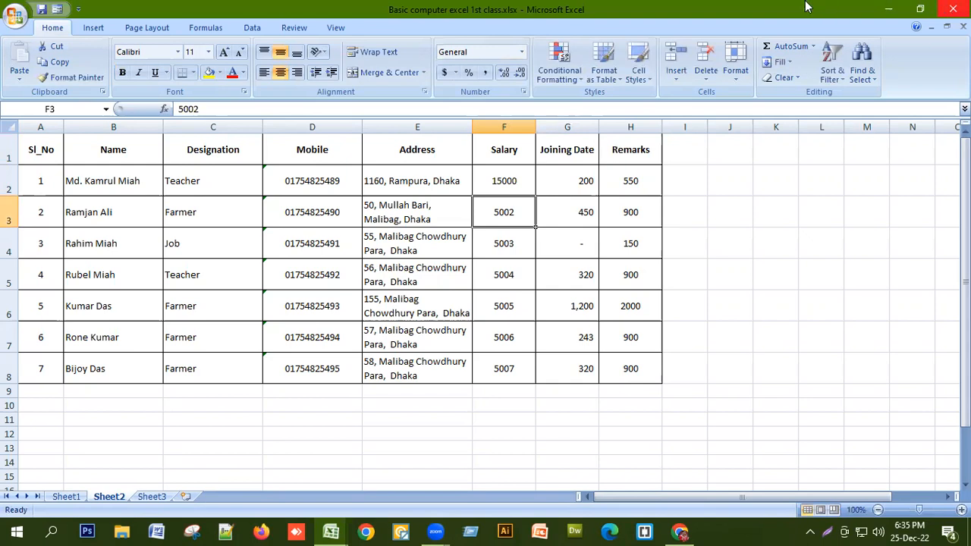
left_click(197, 179)
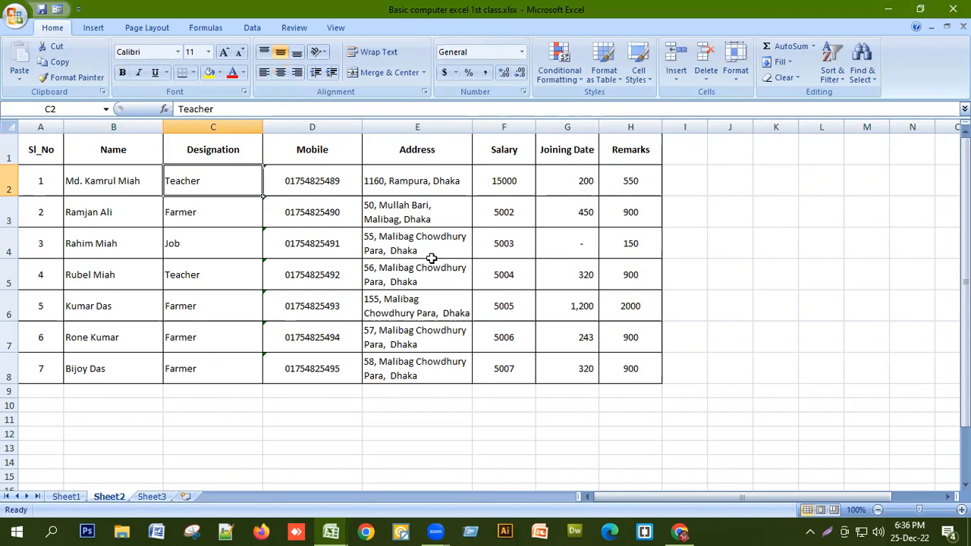
type("Mana")
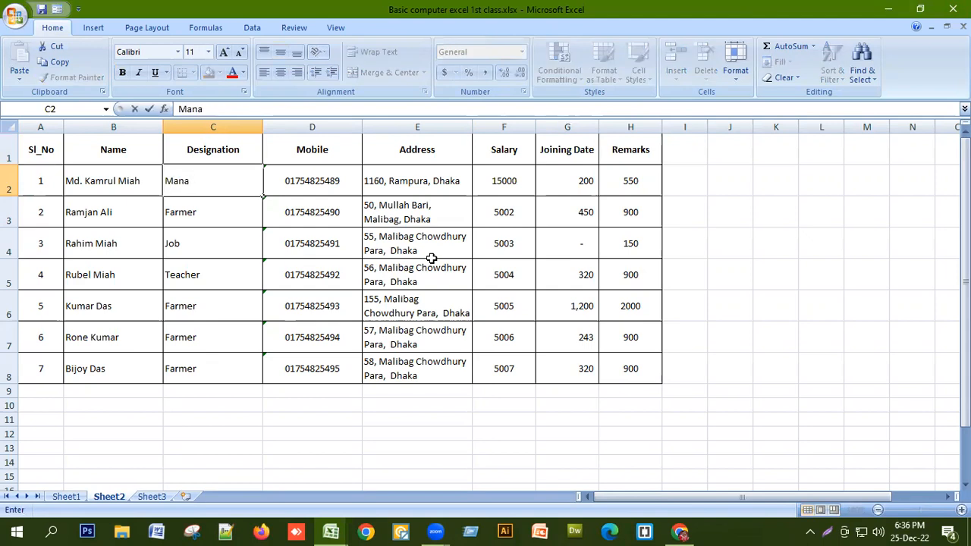
type("ging Director")
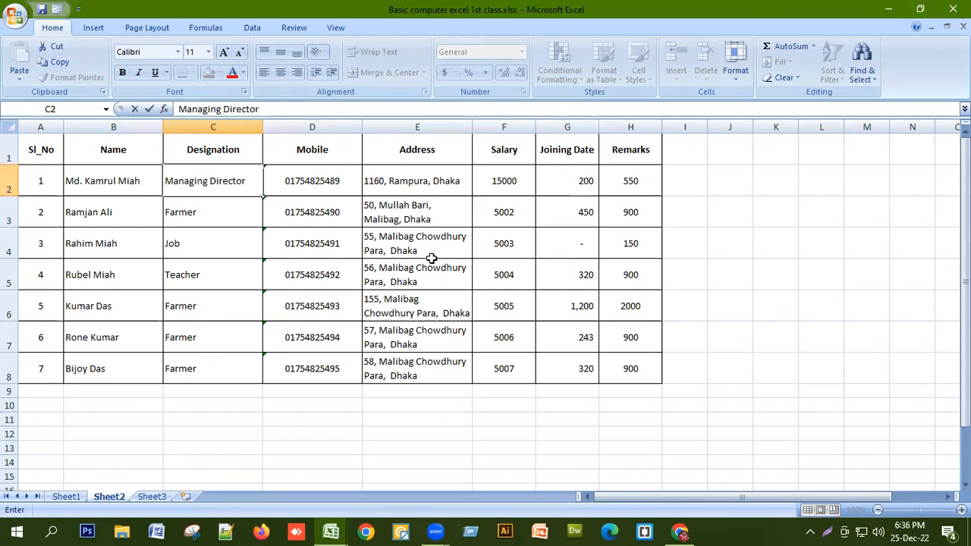
key("Return")
Set the second record's designation in C3 to Director Oparation.
type("i")
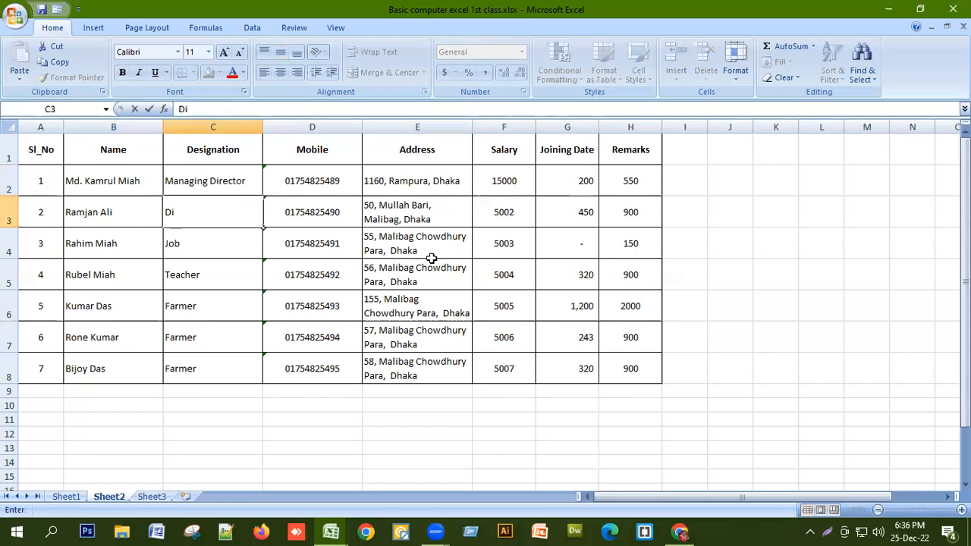
type("rector PO")
key("BackSpace")
key("BackSpace")
type("Oparation")
key("Return")
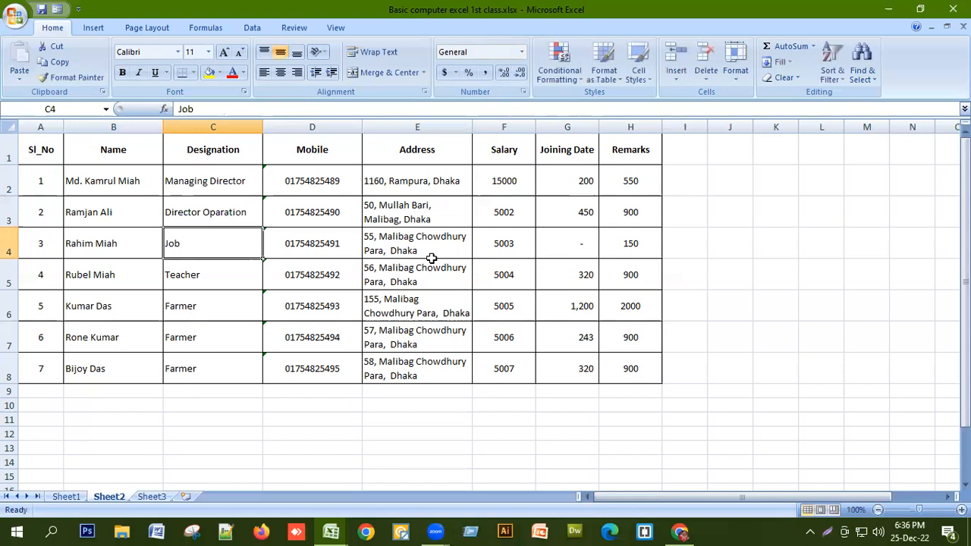
Set the third record's designation in C4 to Director Marketing and the fourth record's in C5 to Director Finance.
type("Director Oparation")
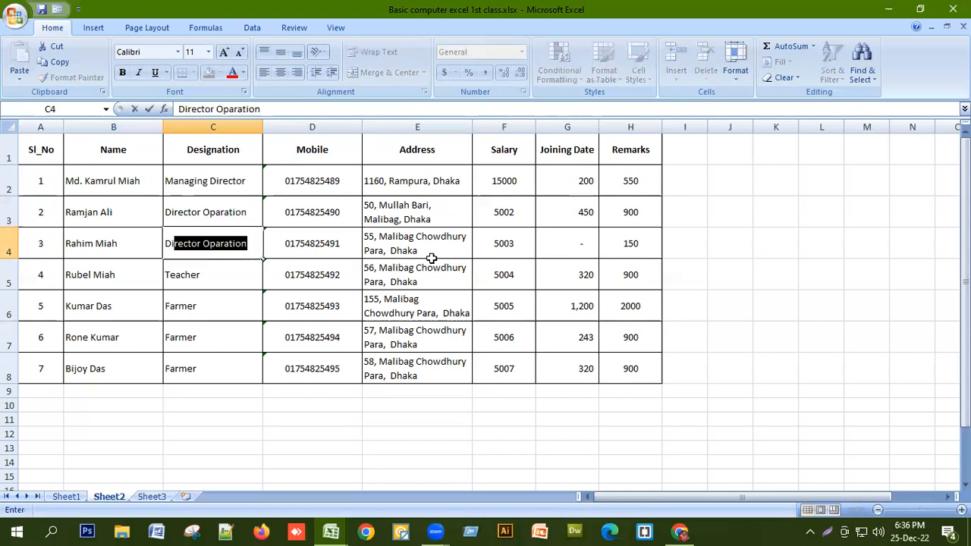
left_click_drag(203, 243, 216, 242)
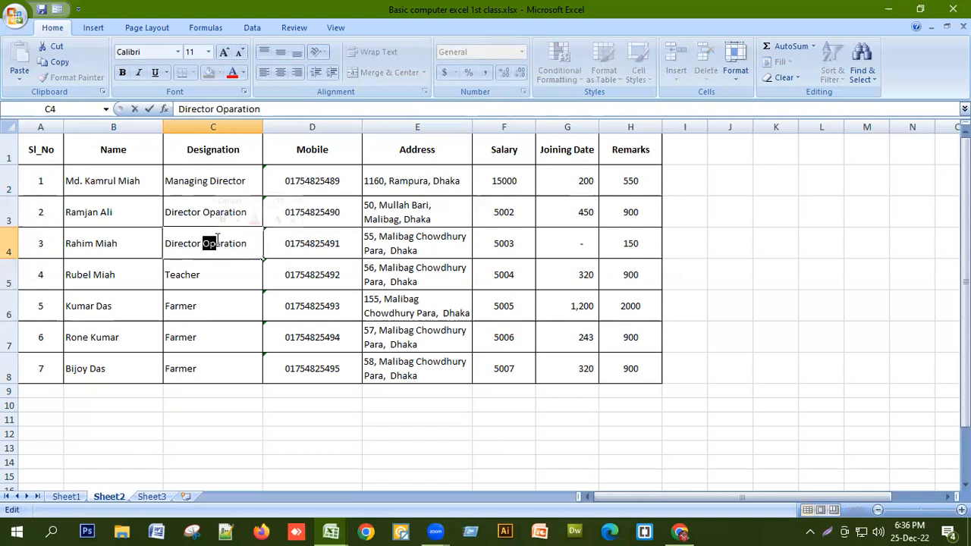
type("Marketin")
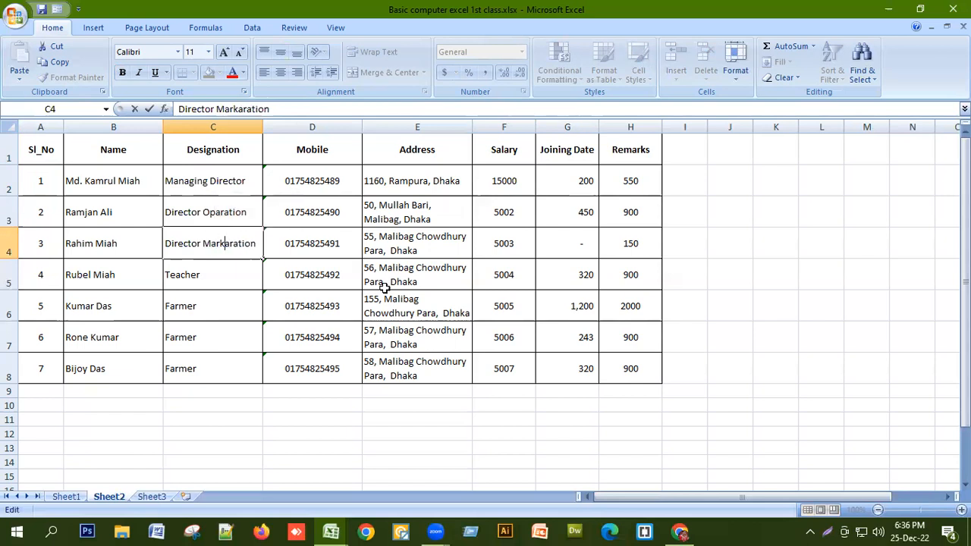
type("g")
key("Delete")
key("Delete")
key("Delete")
key("Delete")
key("Delete")
key("Delete")
key("Delete")
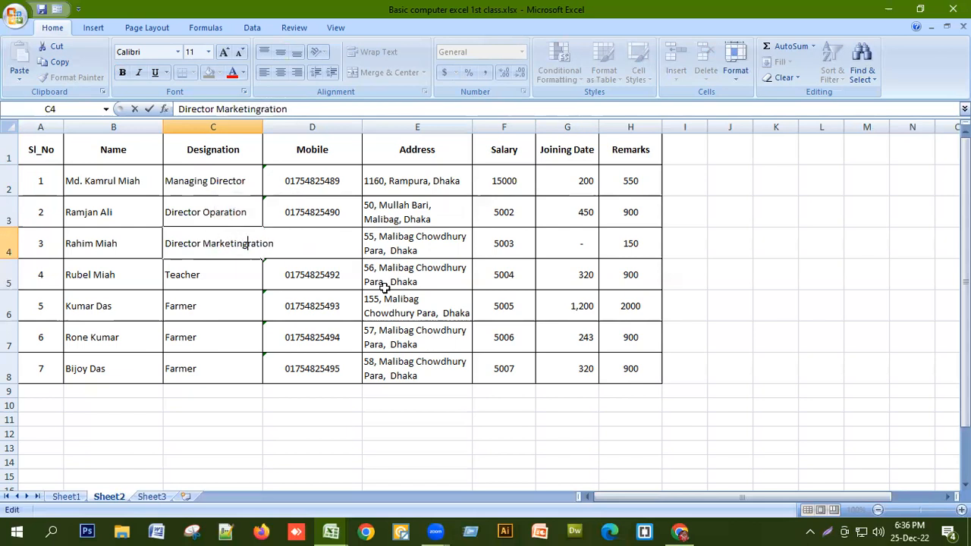
key("Return")
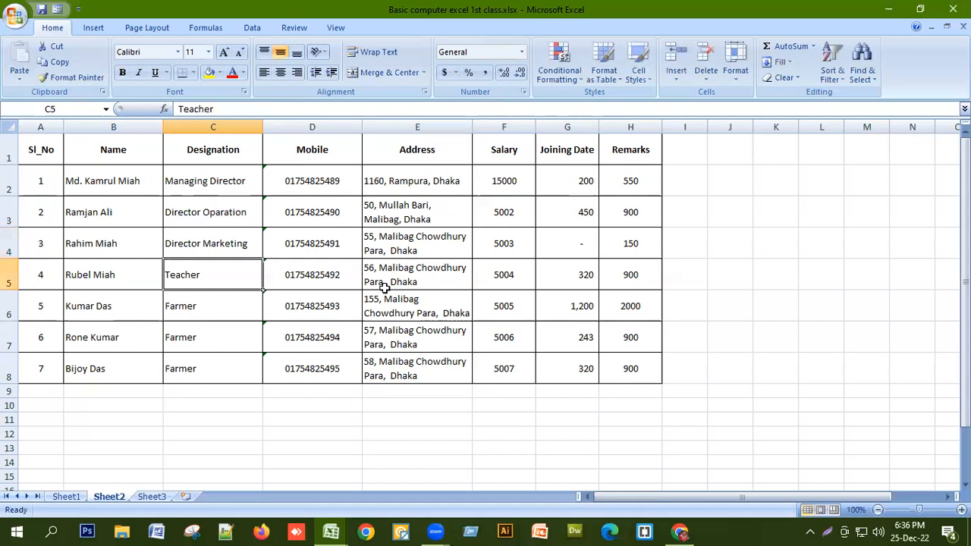
type("Director Finance")
key("Return")
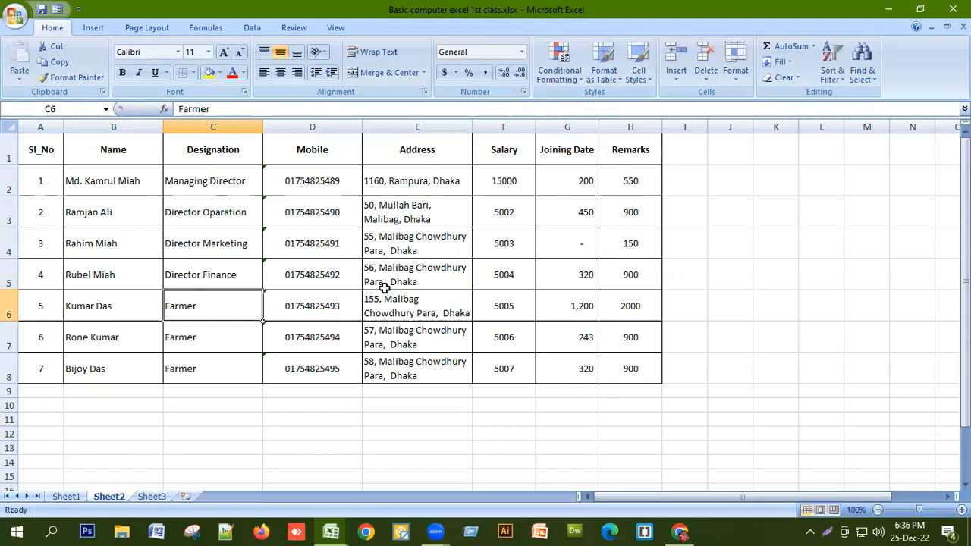
type("E")
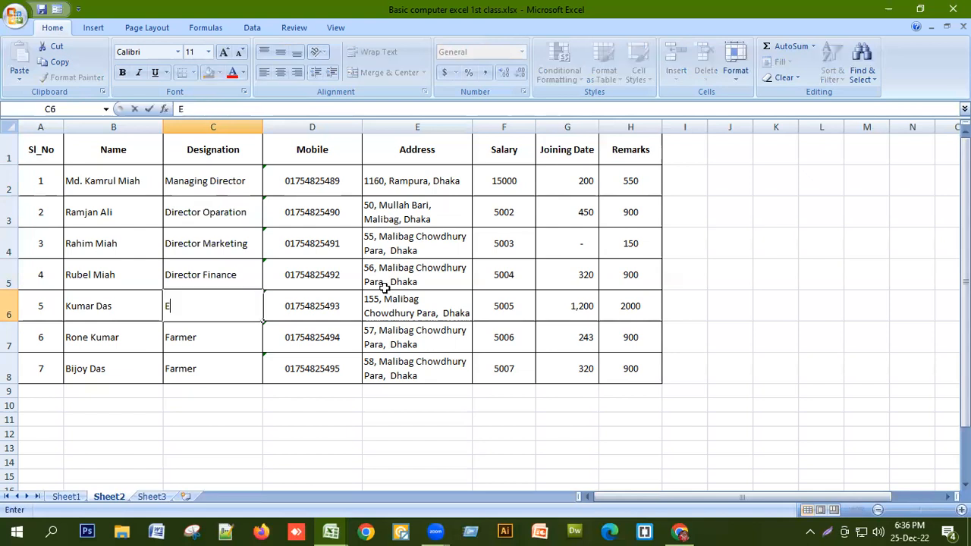
type("xec. E")
key("Return")
key("BackSpace")
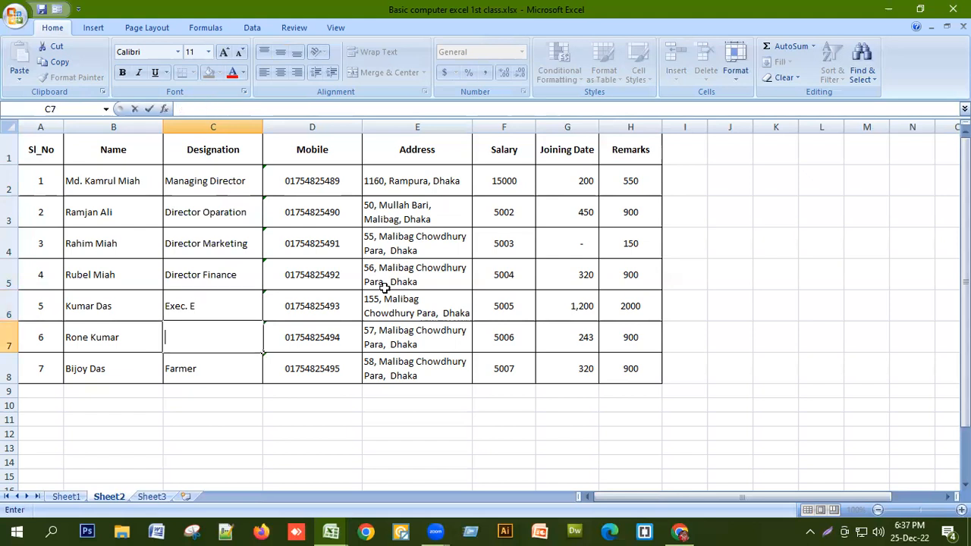
Replace the fifth record's designation in C6 with Admin.
double_click(222, 305)
key("BackSpace")
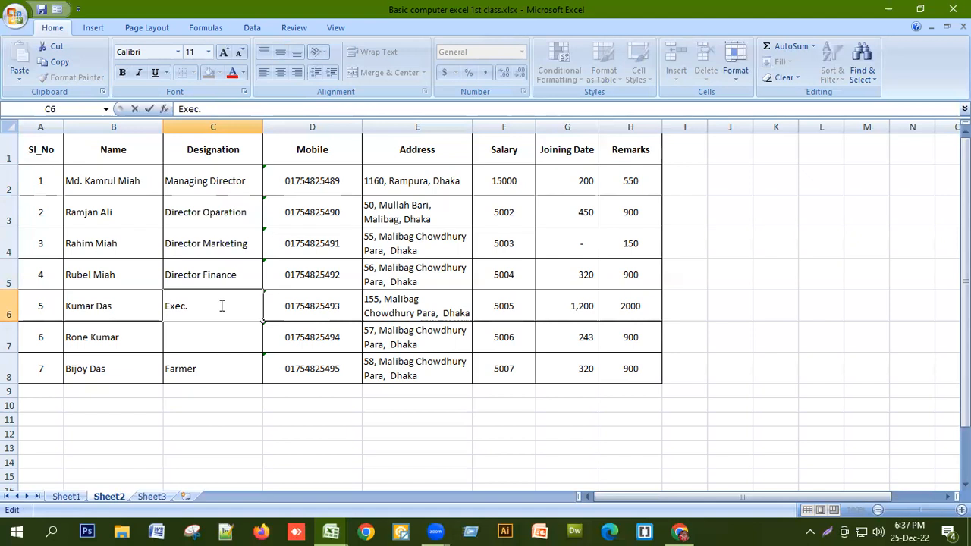
key("BackSpace")
key("BackSpace")
key("BackSpace")
key("BackSpace")
key("BackSpace")
key("BackSpace")
type("Admin")
key("Return")
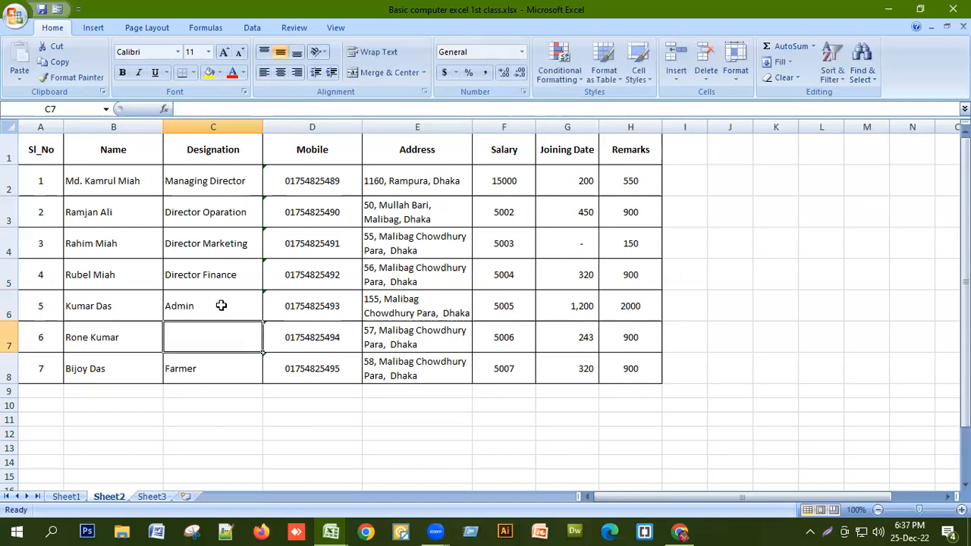
Set the sixth record's designation in C7 to Peon.
type("A")
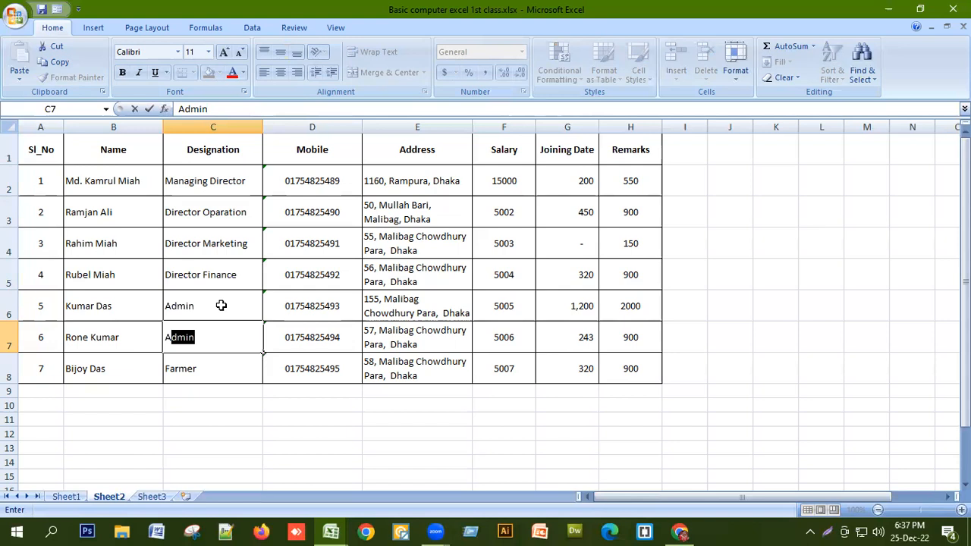
key("BackSpace")
key("BackSpace")
type("Pea")
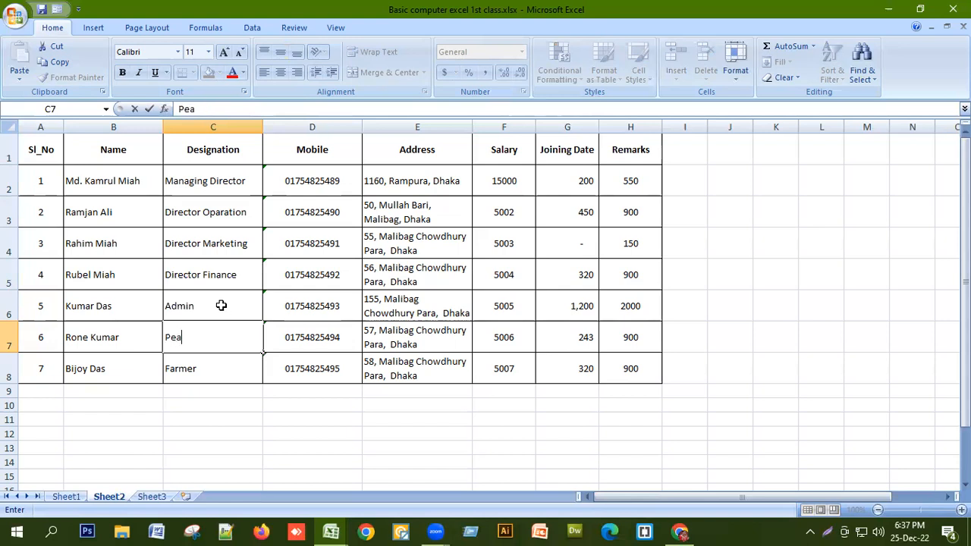
key("BackSpace")
type("on")
key("Return")
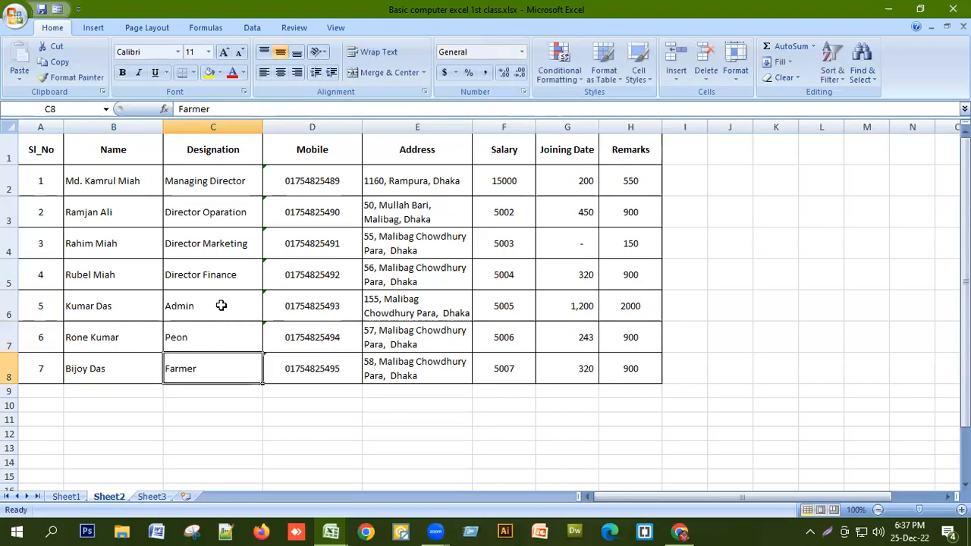
Shift the designations in C3:C7 down one row by copying them and pasting them from C4.
left_click_drag(206, 215, 225, 325)
key("ctrl+c")
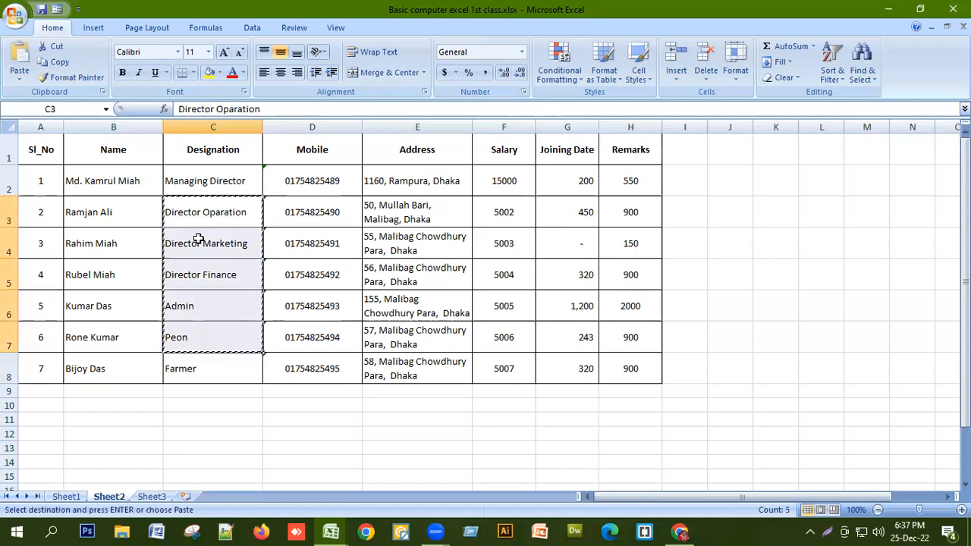
left_click(228, 242)
key("ctrl+v")
Replace the second record's designation in C3 with Asst. Managing Director.
left_click(204, 212)
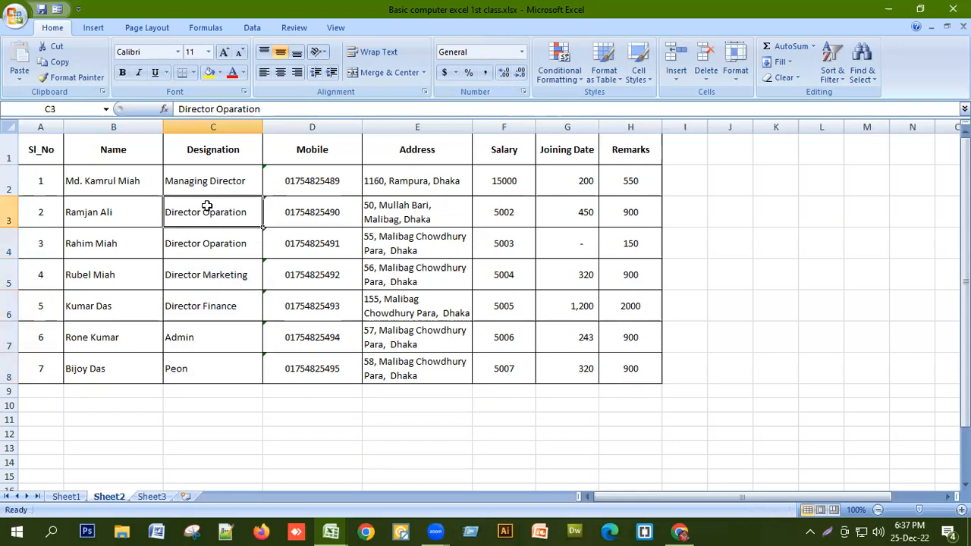
double_click(203, 212)
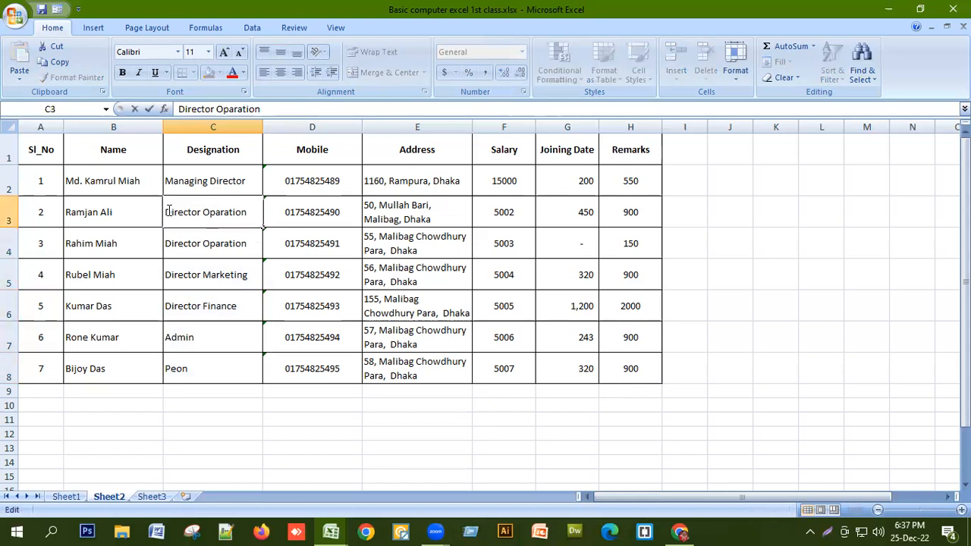
left_click_drag(167, 211, 282, 207)
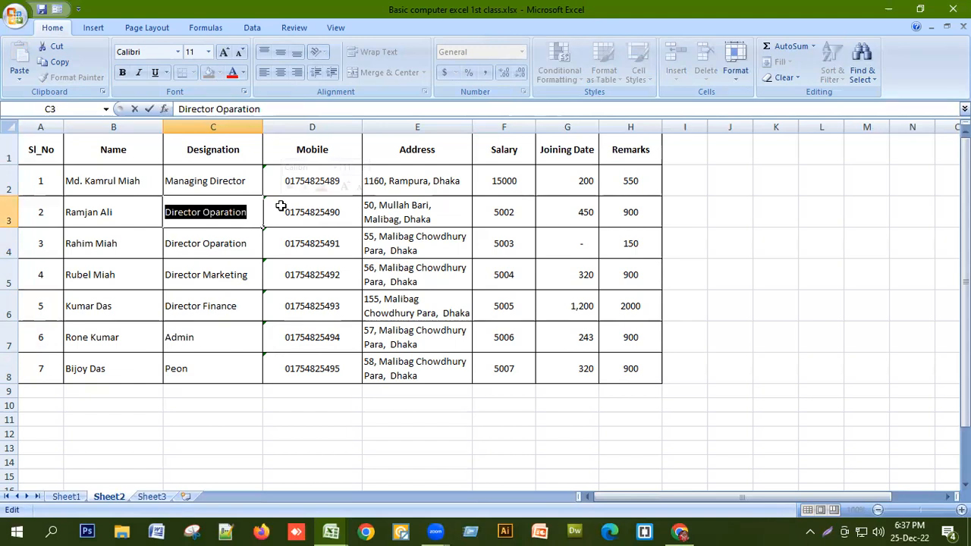
type("Asst. Man")
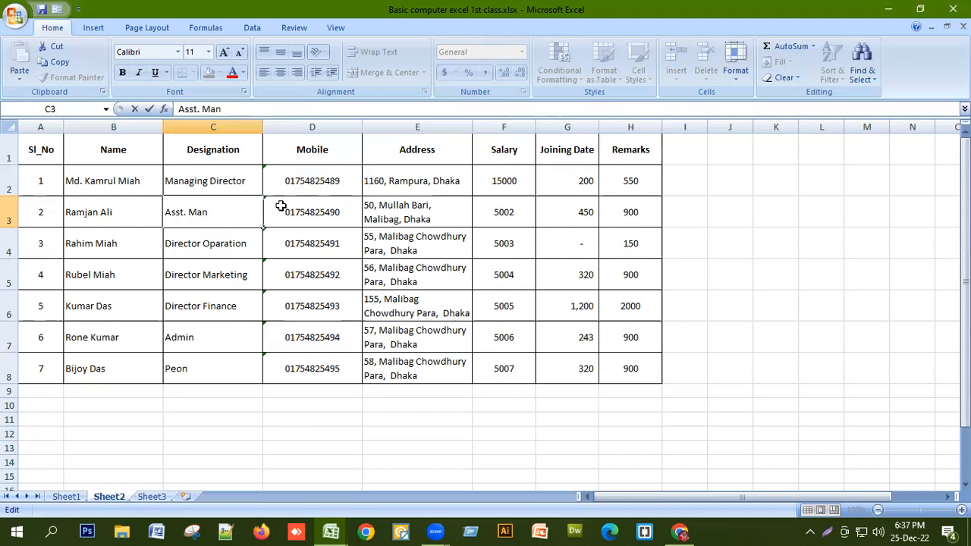
type("aging Dir")
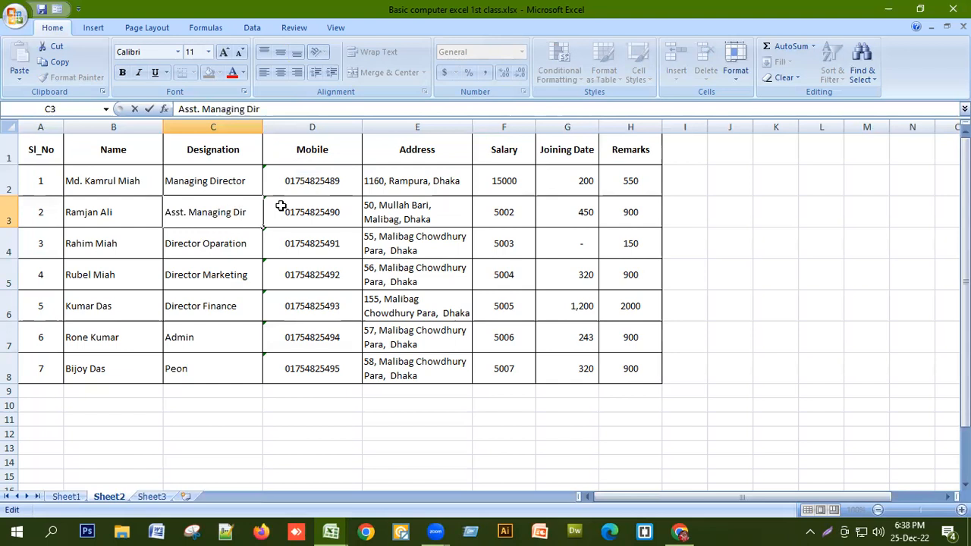
type("ector")
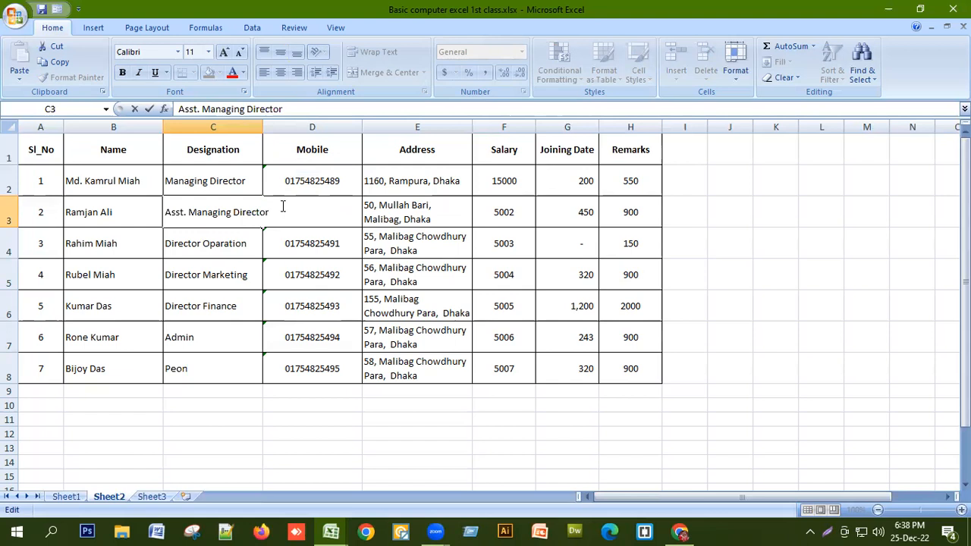
key("Return")
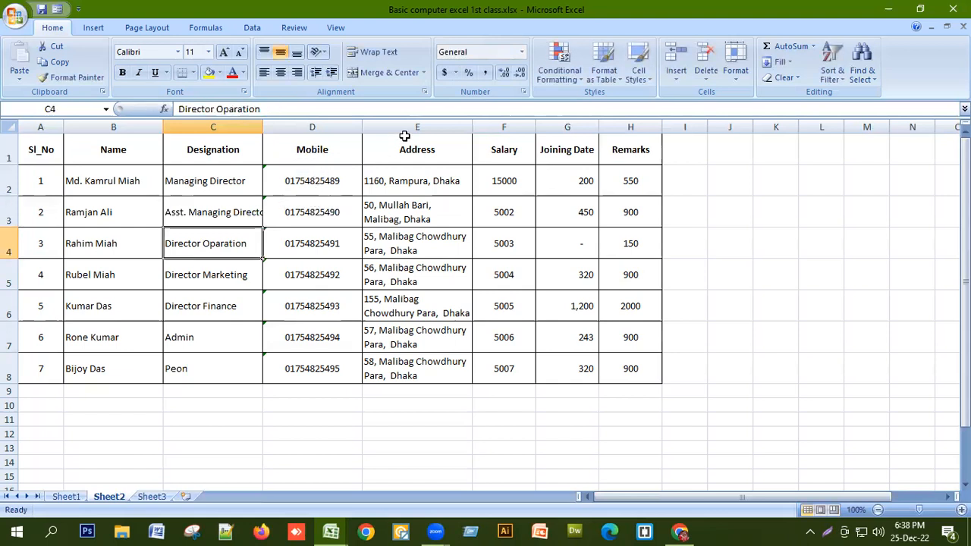
Change the Managing Director's salary in F2 to 35000.
left_click(517, 170)
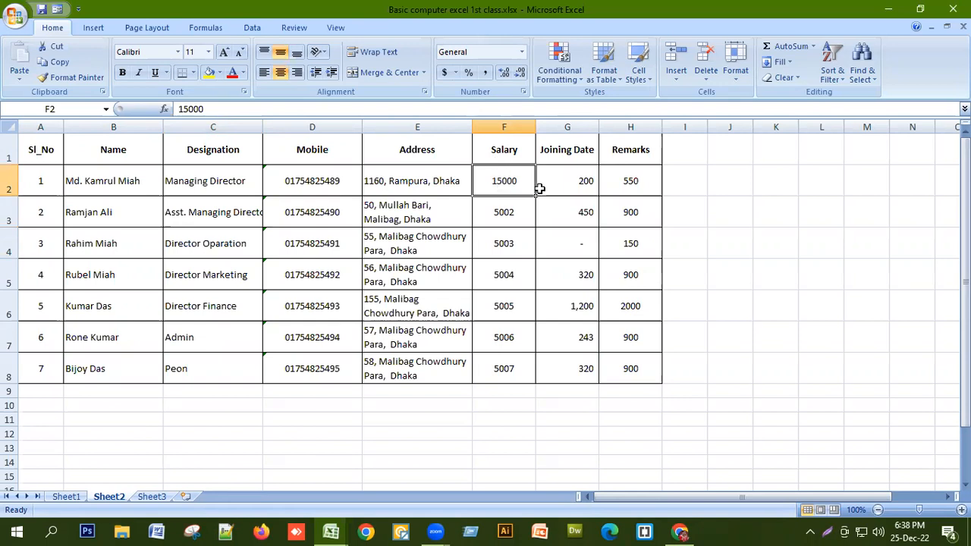
type("50")
key("BackSpace")
key("BackSpace")
type("25")
key("BackSpace")
key("BackSpace")
type("35000")
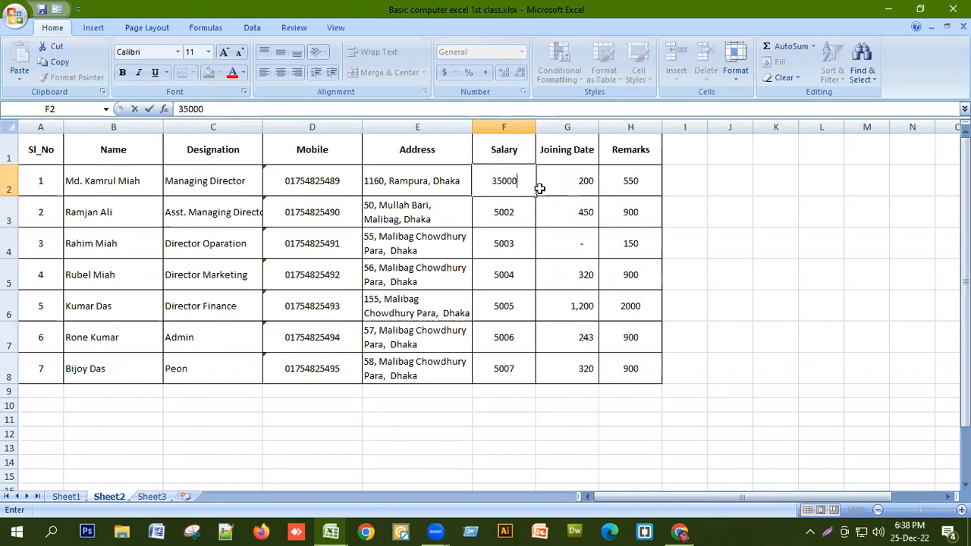
key("Return")
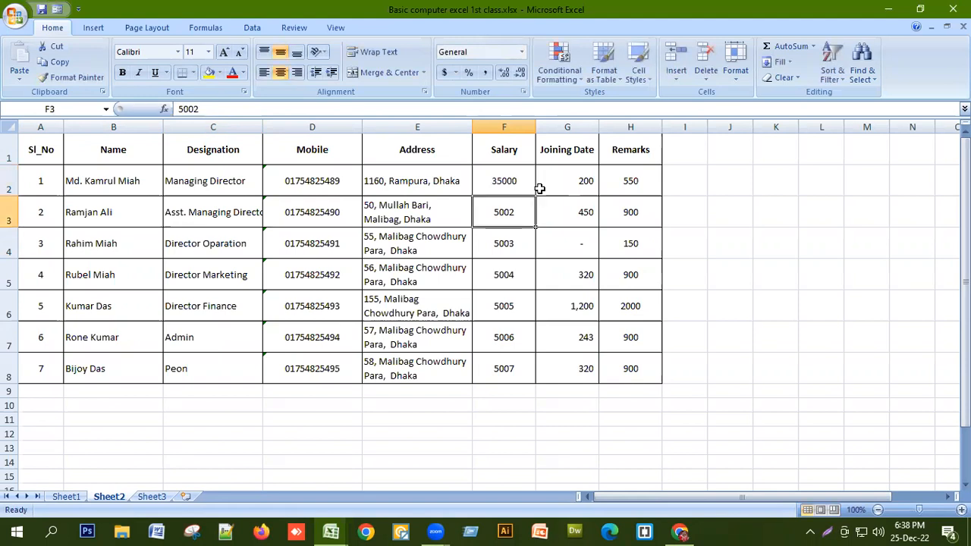
Set the salaries of the second and third records in F3 and F4 to 25000 each.
type("25000")
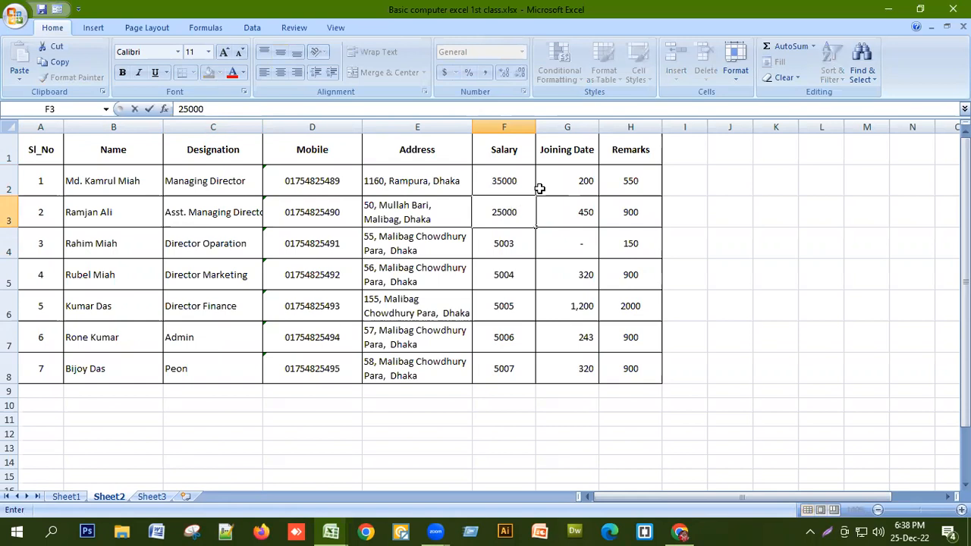
key("Return")
type("25")
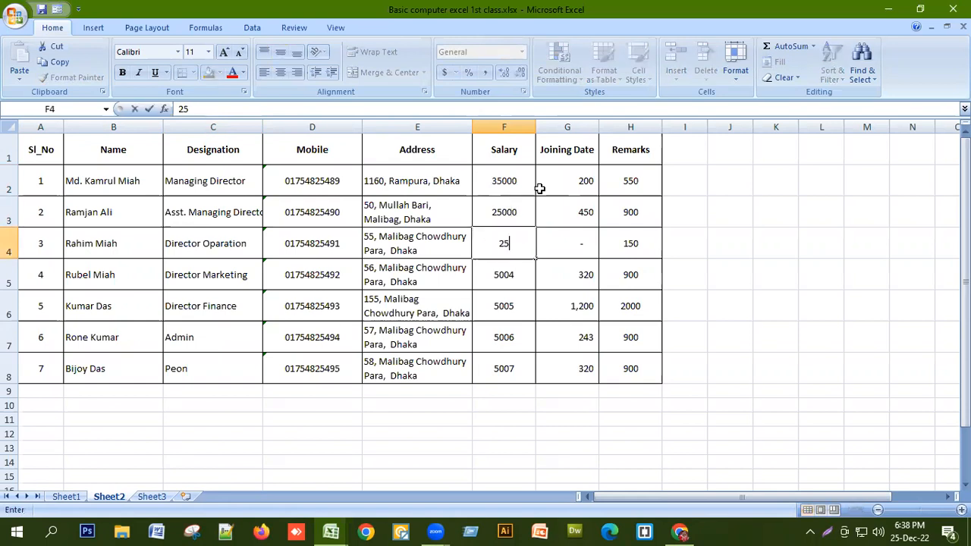
key("Return")
key("Up")
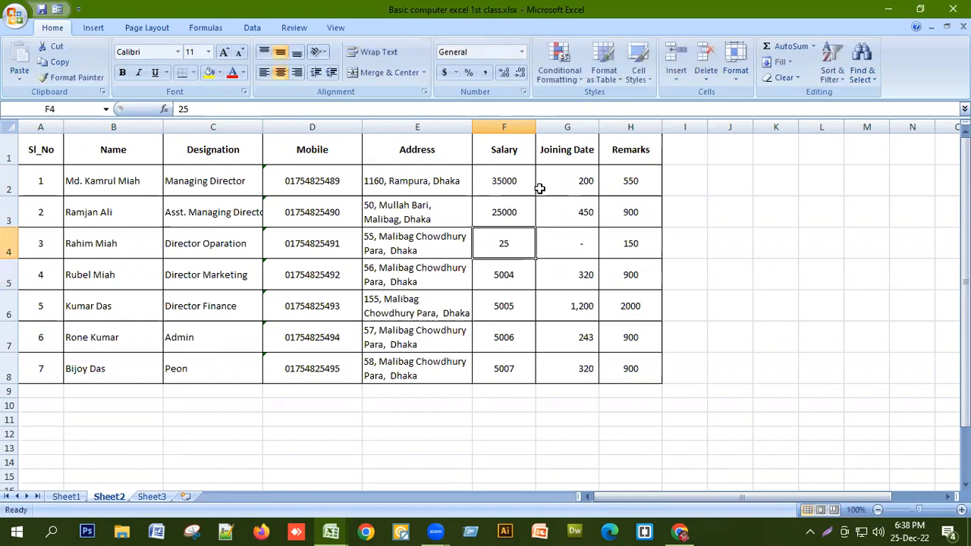
type("25000")
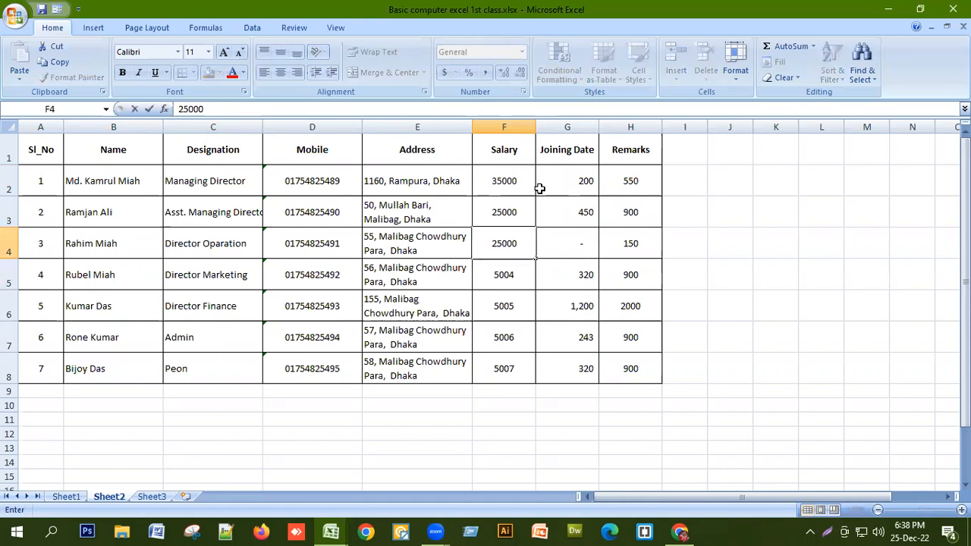
key("Return")
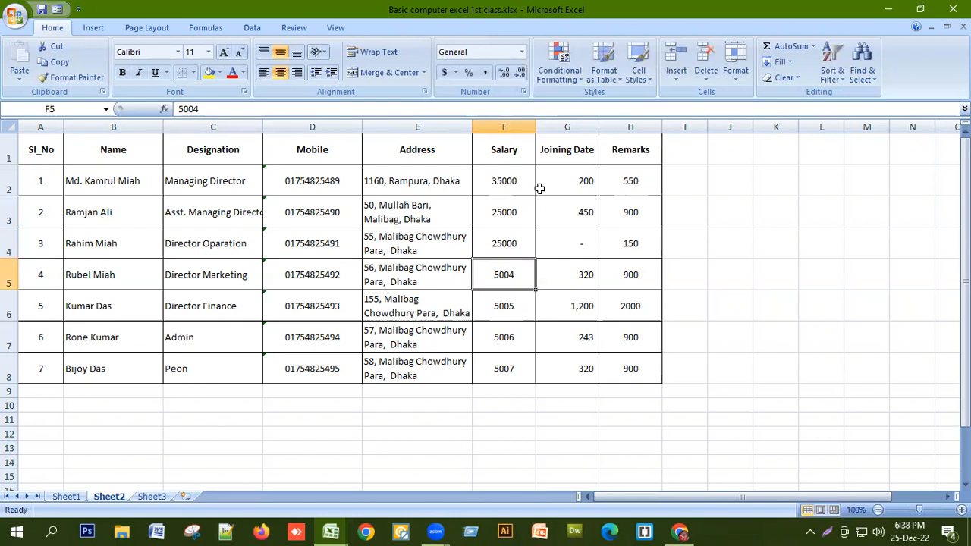
Set the fourth record's salary in F5 to 23000 and the fifth record's in F6 to 20000.
type("23000")
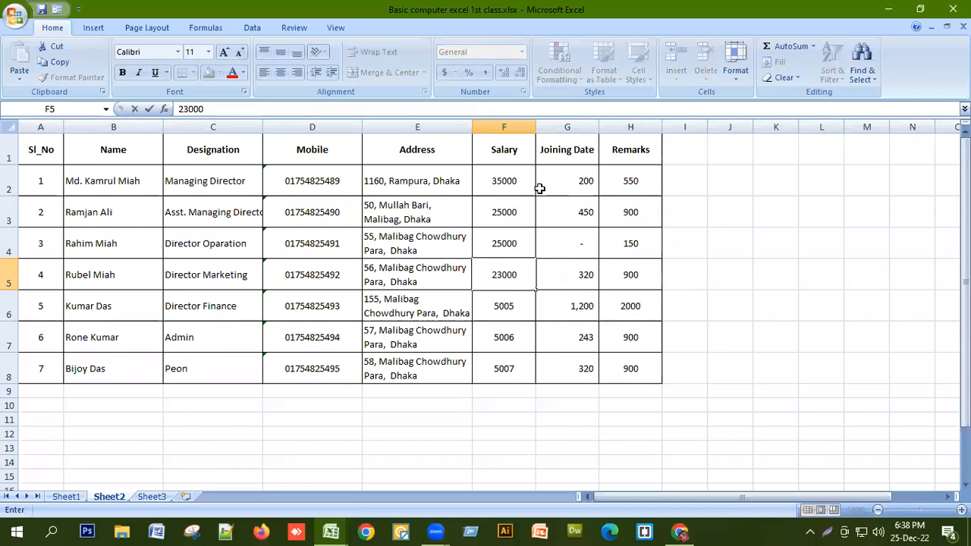
key("Return")
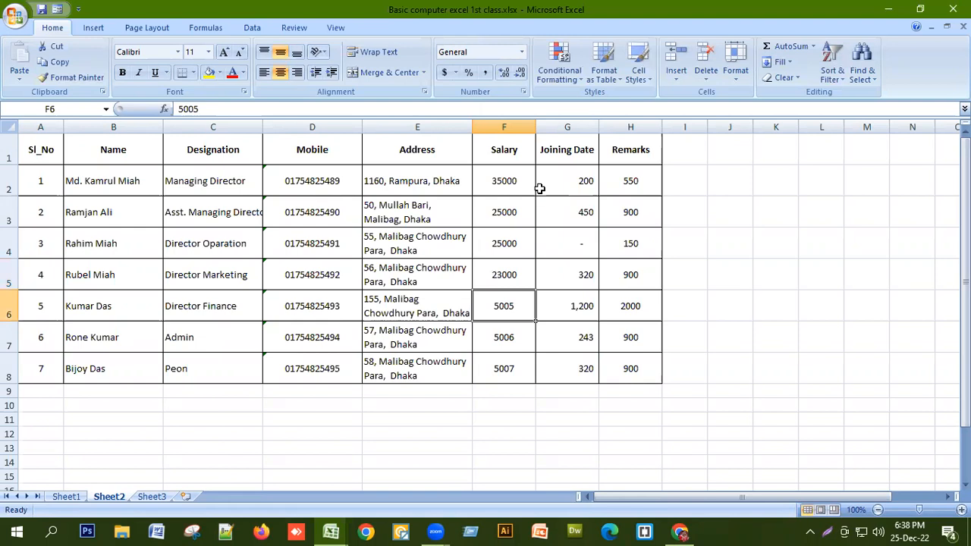
type("2000")
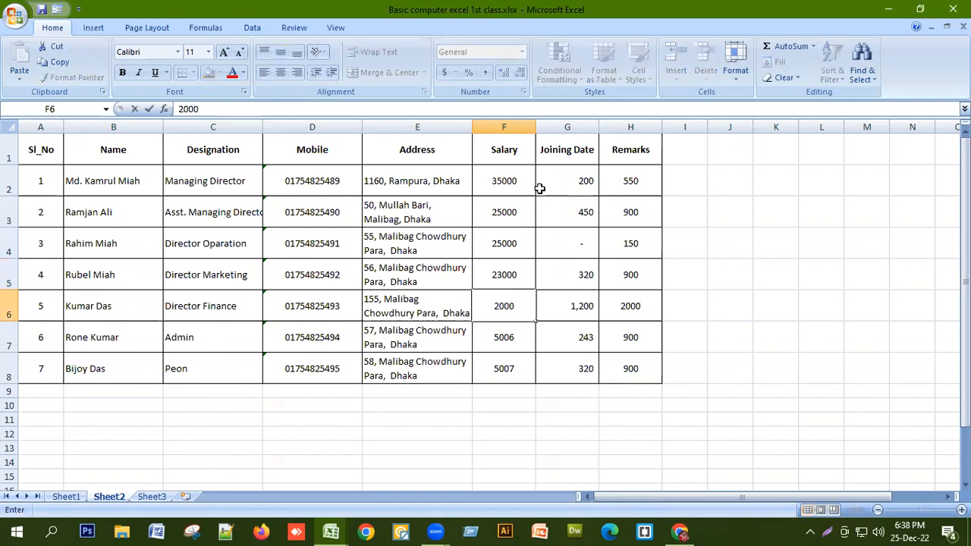
type("0")
key("Return")
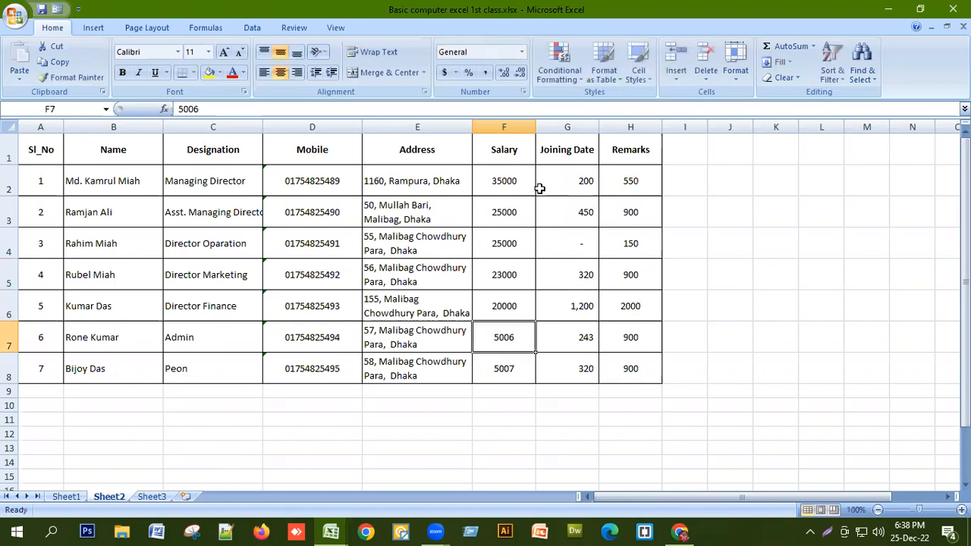
Set the sixth record's salary in F7 to 18000.
type("28000")
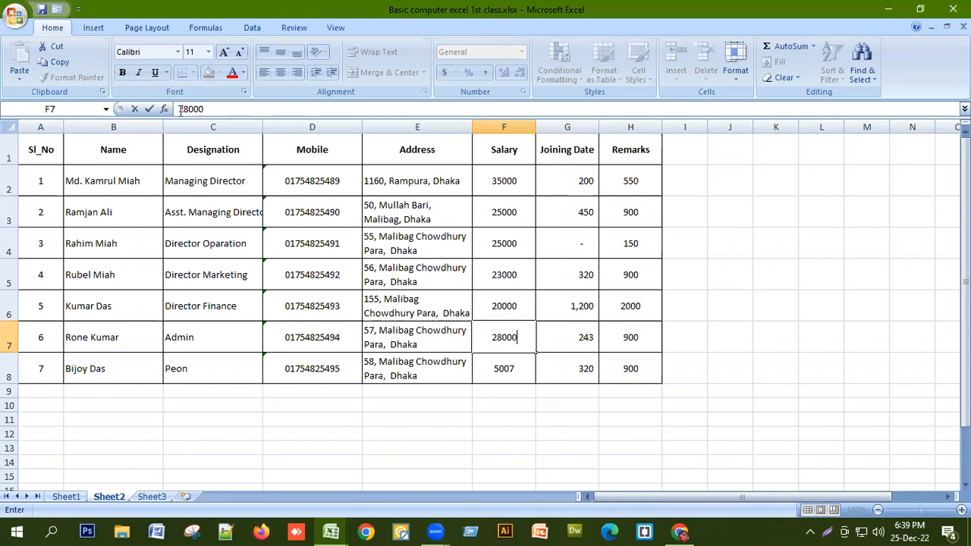
left_click_drag(185, 109, 164, 119)
key("Left")
key("Left")
key("Left")
key("Left")
key("Left")
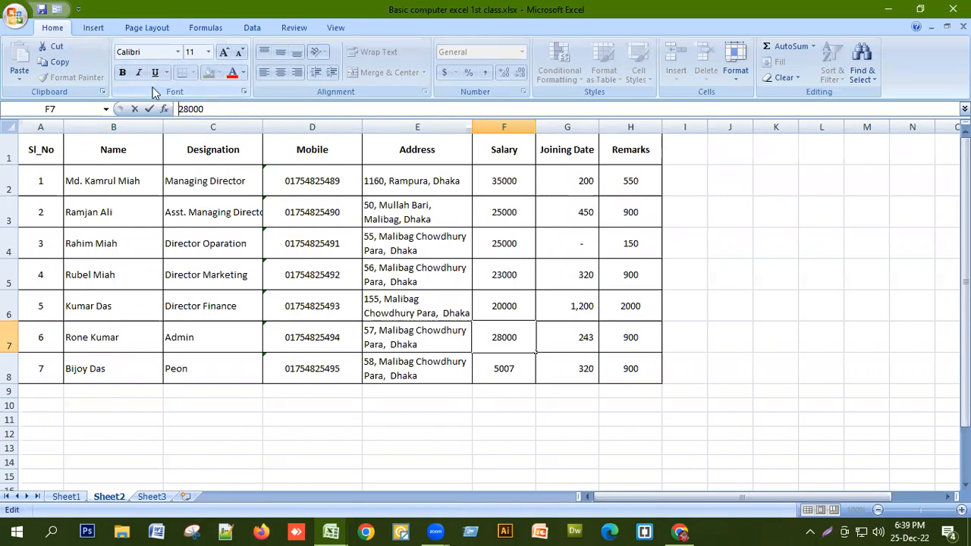
type("1")
key("Delete")
key("Return")
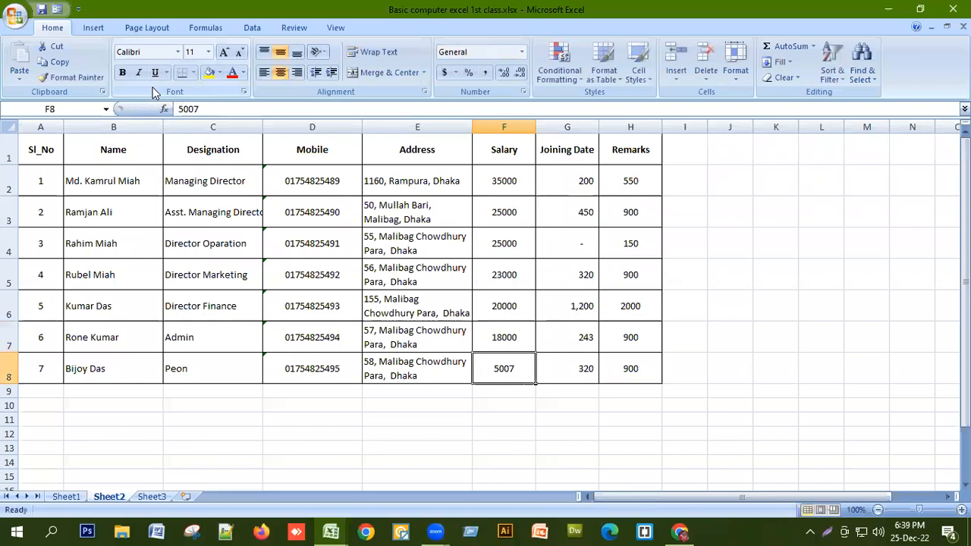
Set the seventh record's salary in F8 to 12000.
type("13000")
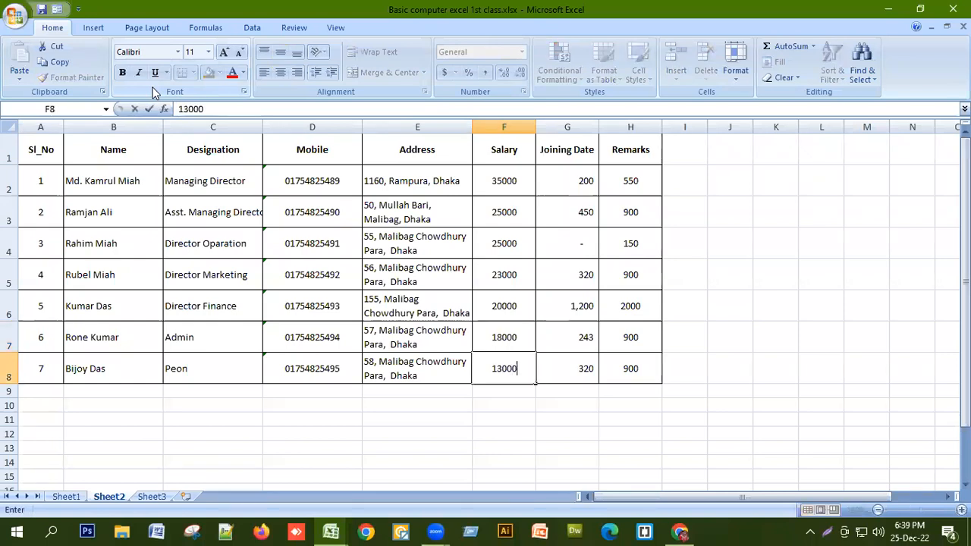
key("BackSpace")
key("BackSpace")
key("BackSpace")
key("BackSpace")
type("2000")
key("Return")
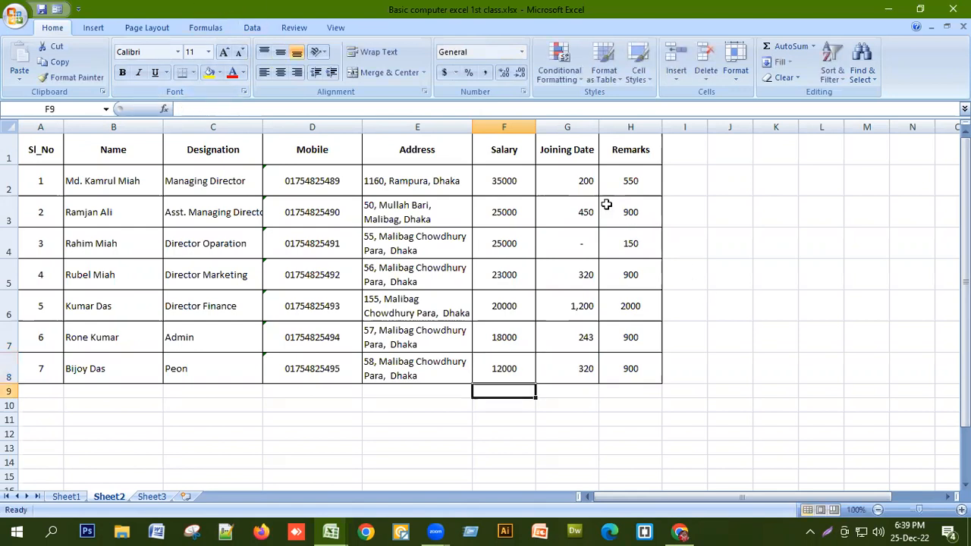
Apply the Short Date number format to the whole Joining Date column G.
left_click(570, 176)
left_click(572, 126)
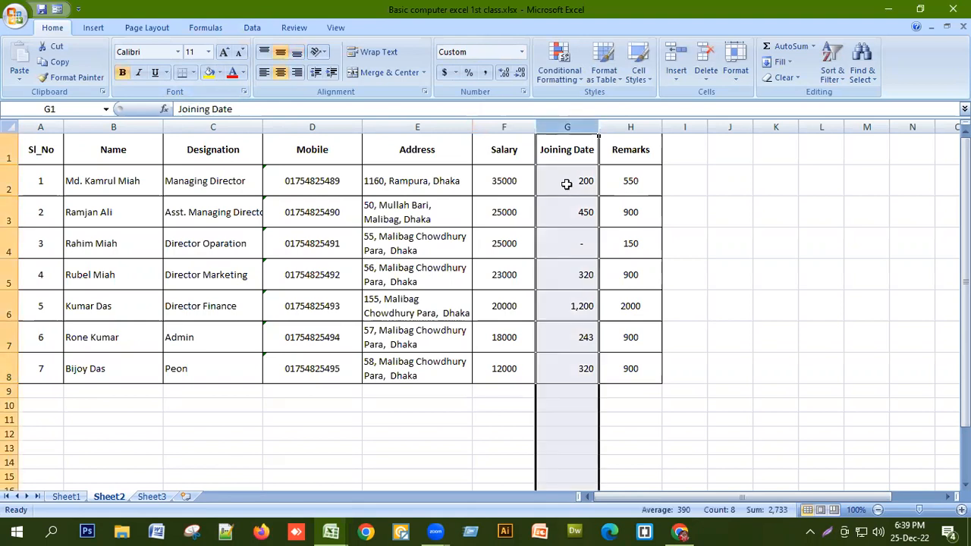
left_click(521, 52)
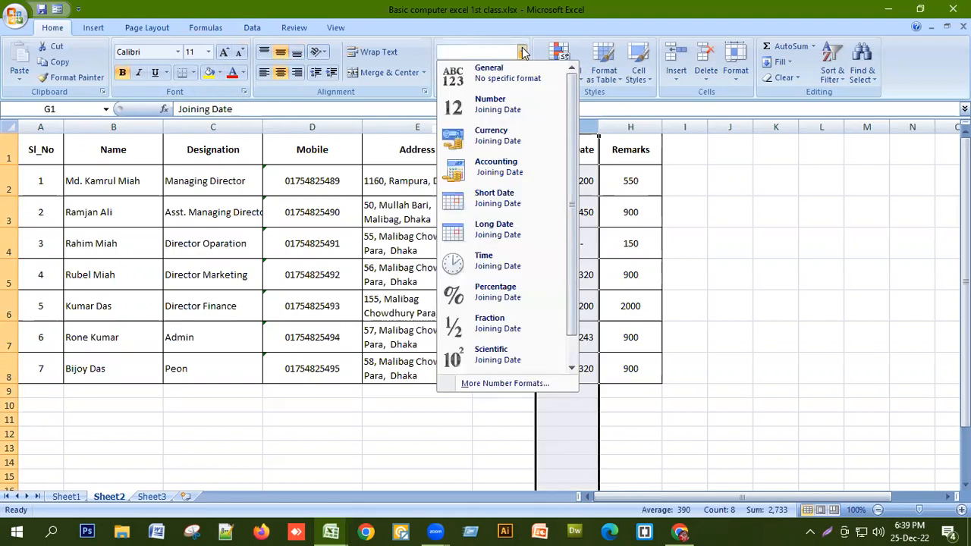
left_click(507, 205)
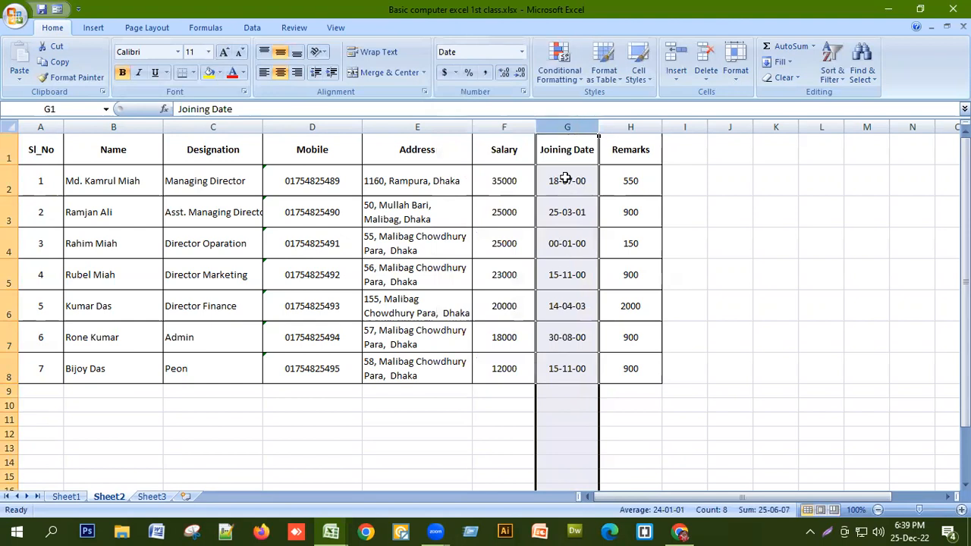
Enter 12.5.2021 as the first record's joining date in G2.
left_click(569, 182)
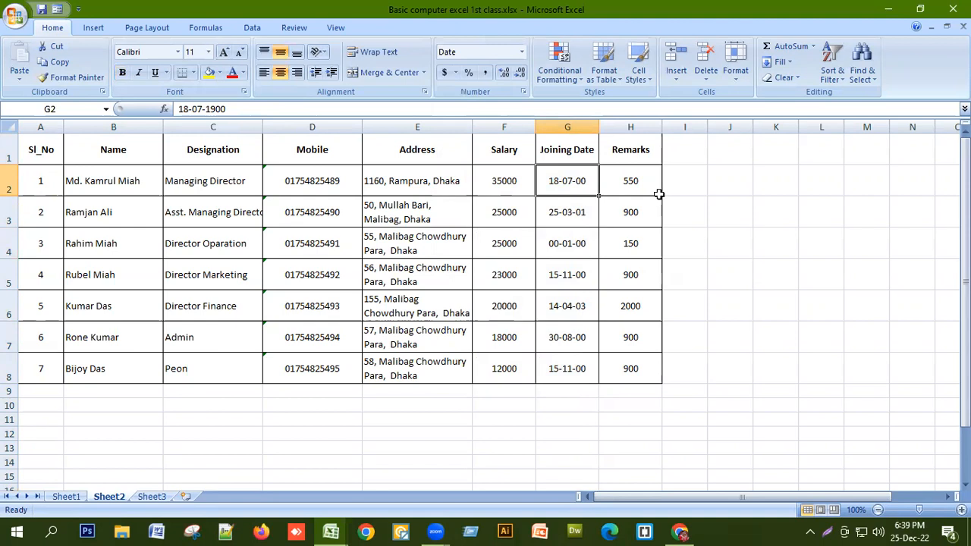
type("1")
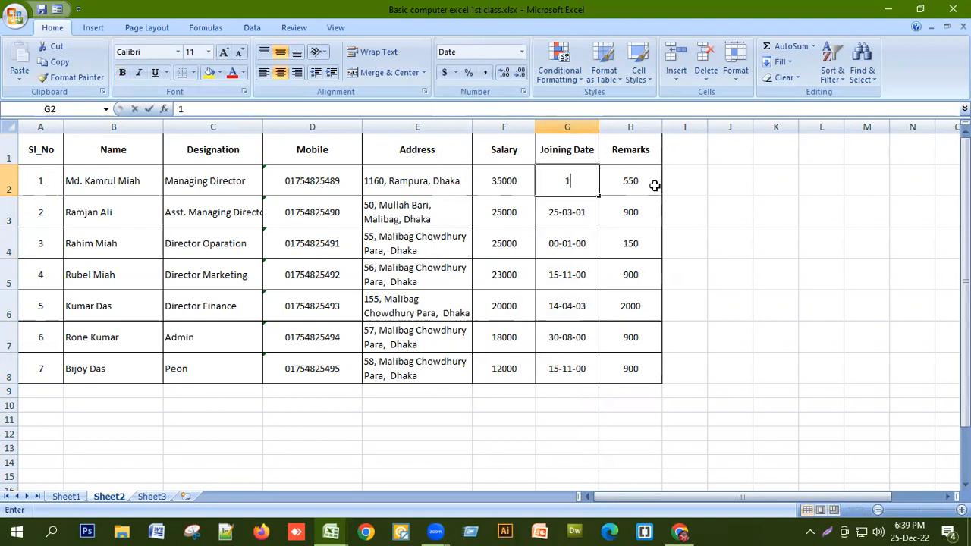
type("2.5.")
key("Return")
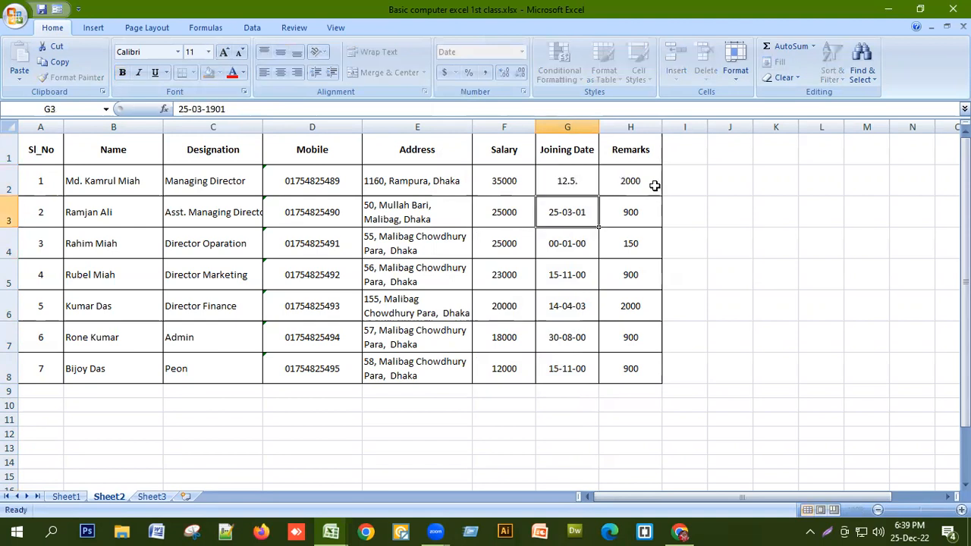
left_click(574, 178)
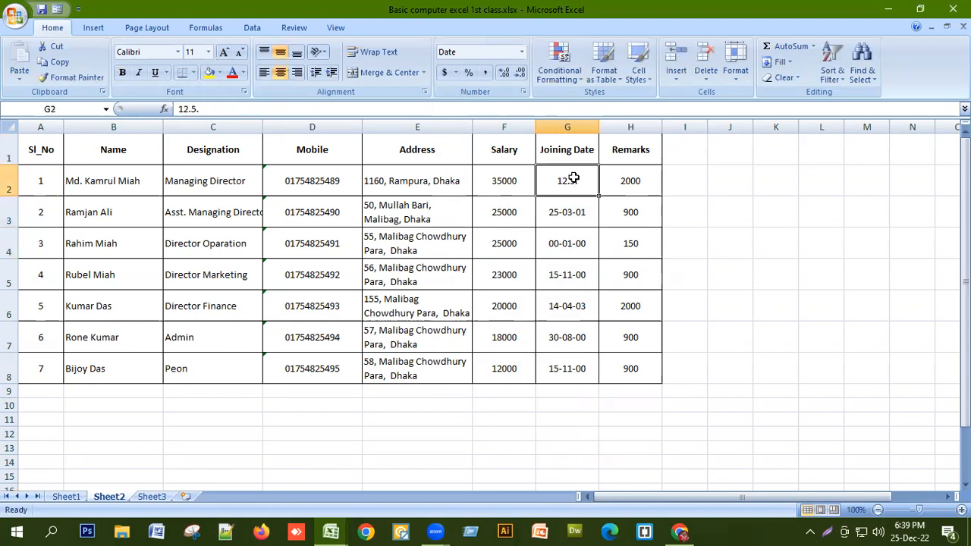
type("12.5.202")
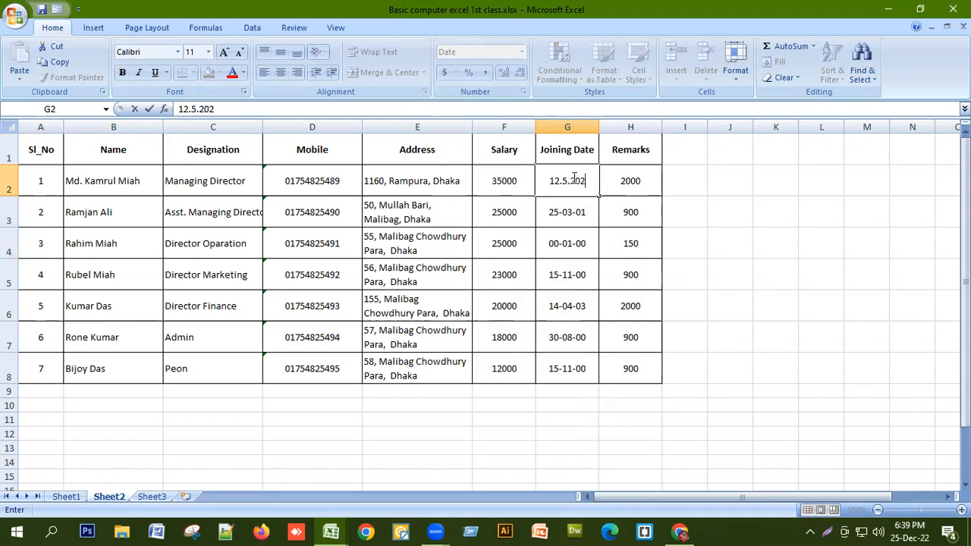
type("1")
key("Return")
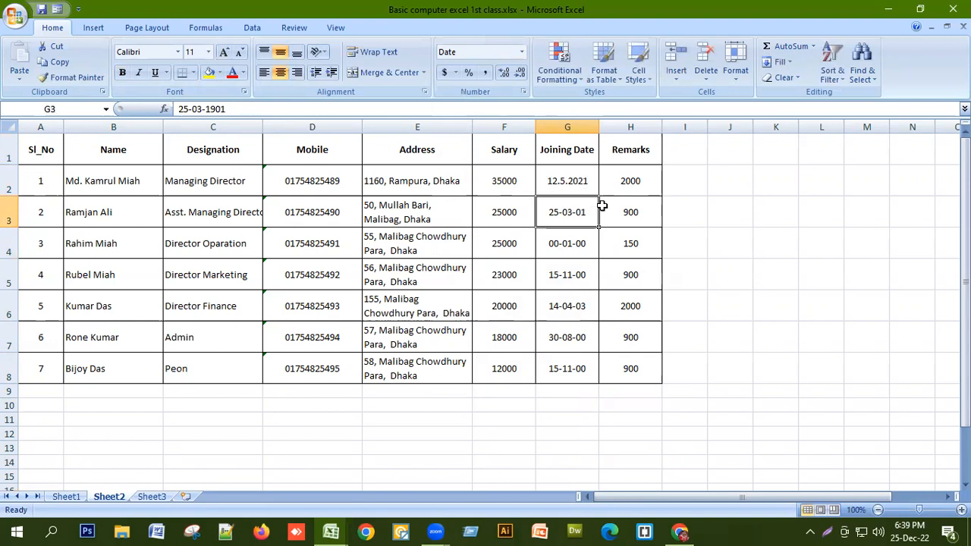
Enter 23.7.2015 as the second record's joining date in G3.
type("23.")
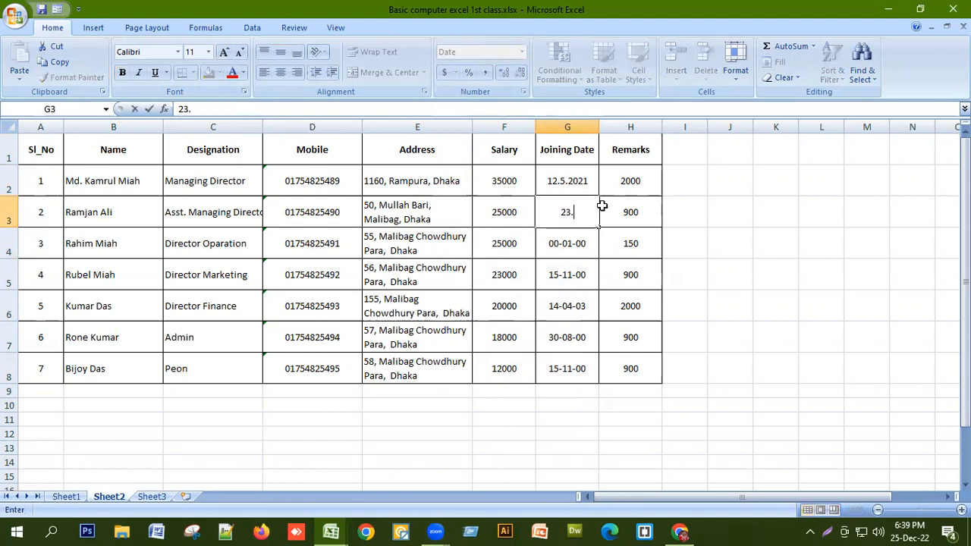
type("7.2.")
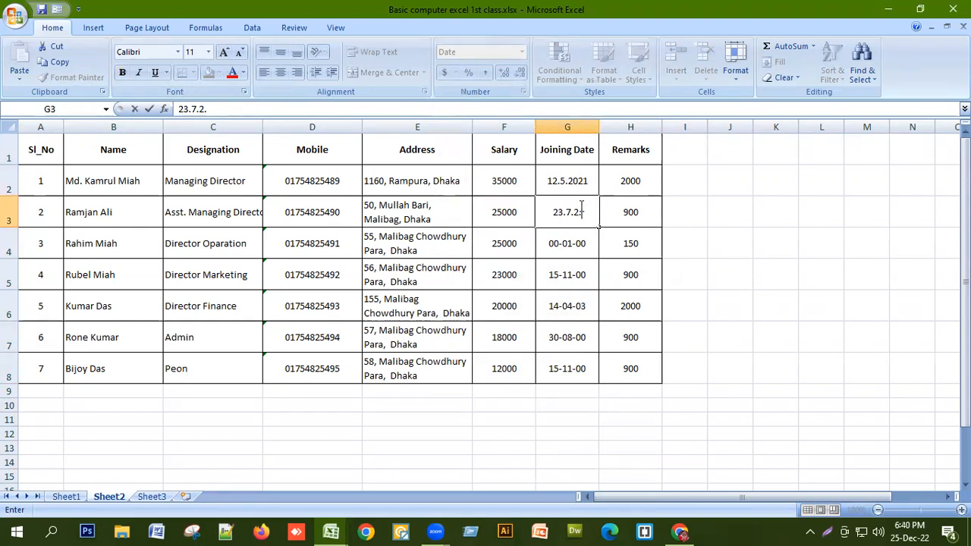
key("BackSpace")
type("015")
key("Return")
Change the year of the first record's joining date in G2 so the entry reads 12.5.2010.
left_click(583, 178)
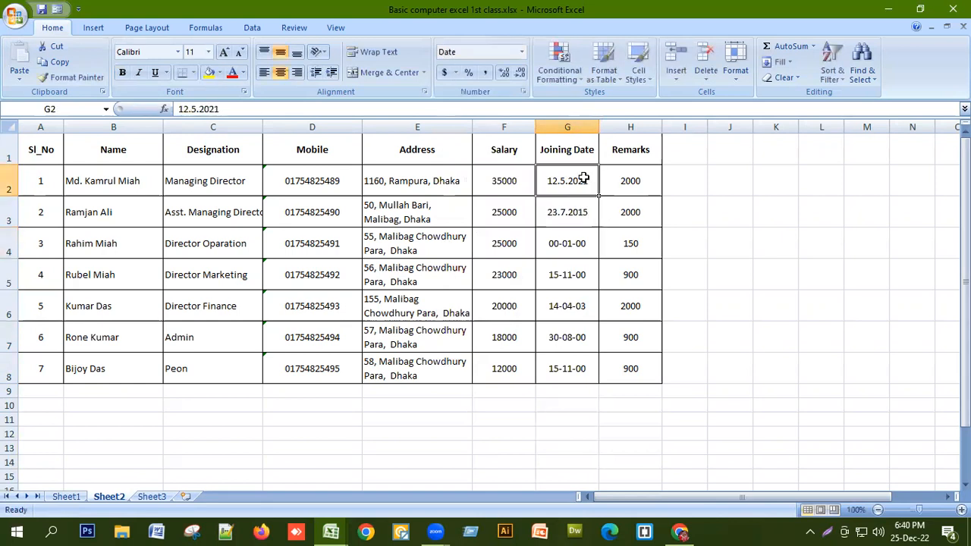
left_click(232, 108)
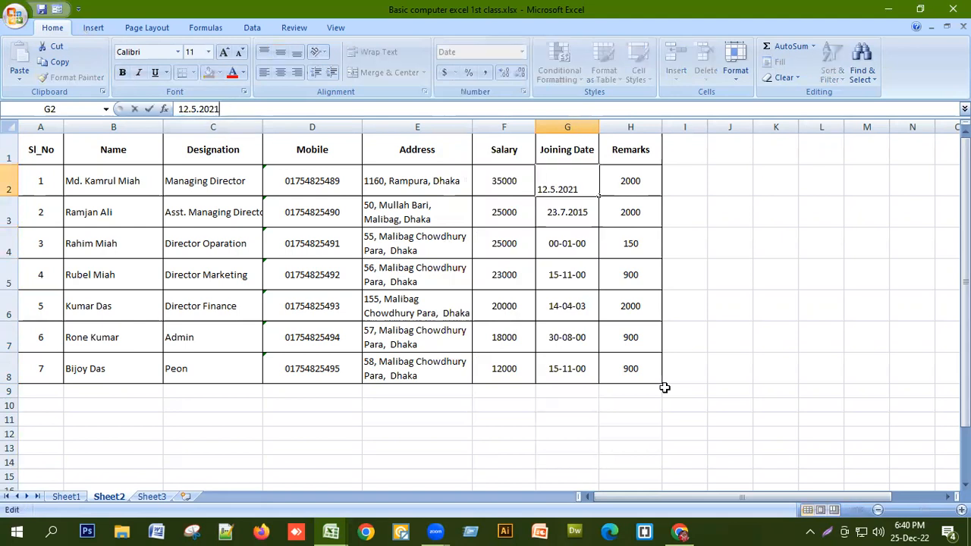
key("BackSpace")
key("BackSpace")
key("Return")
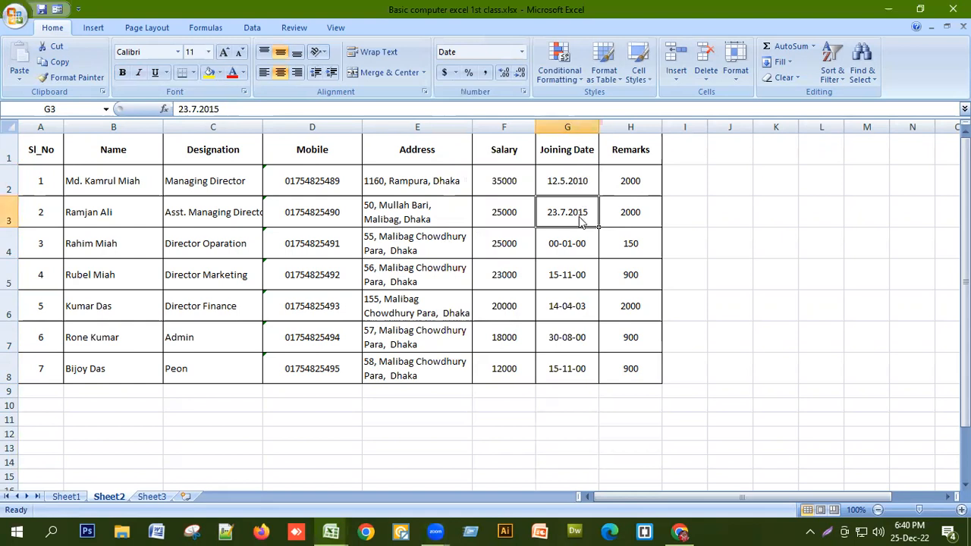
Enter the joining dates 20.5.2018 in G4 and 12.3.2013 in G5 for the third and fourth records.
left_click(566, 241)
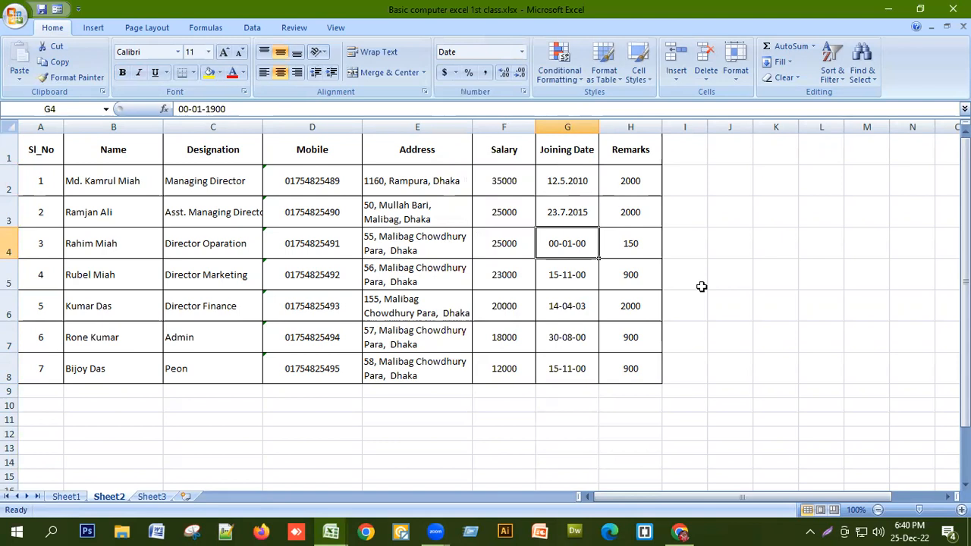
type("20.5.")
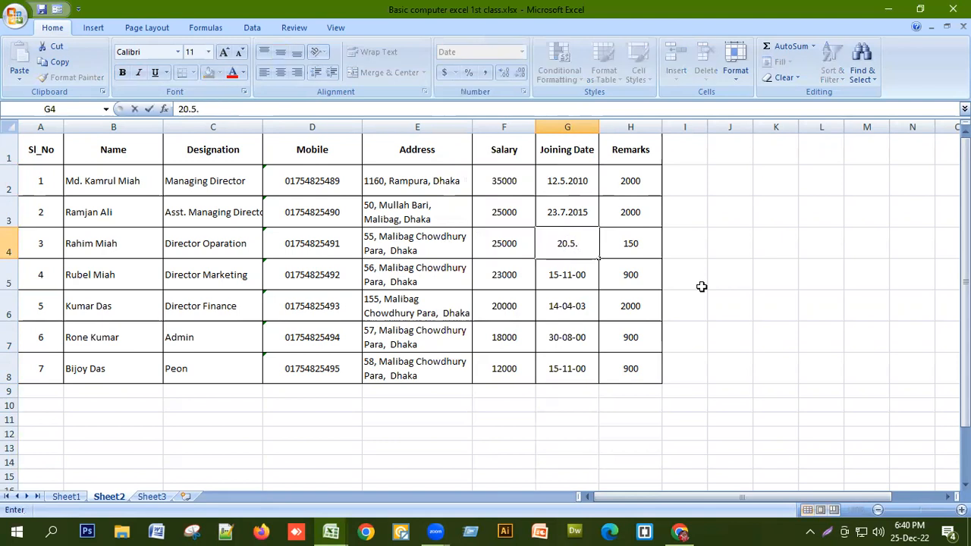
type("2018")
key("Return")
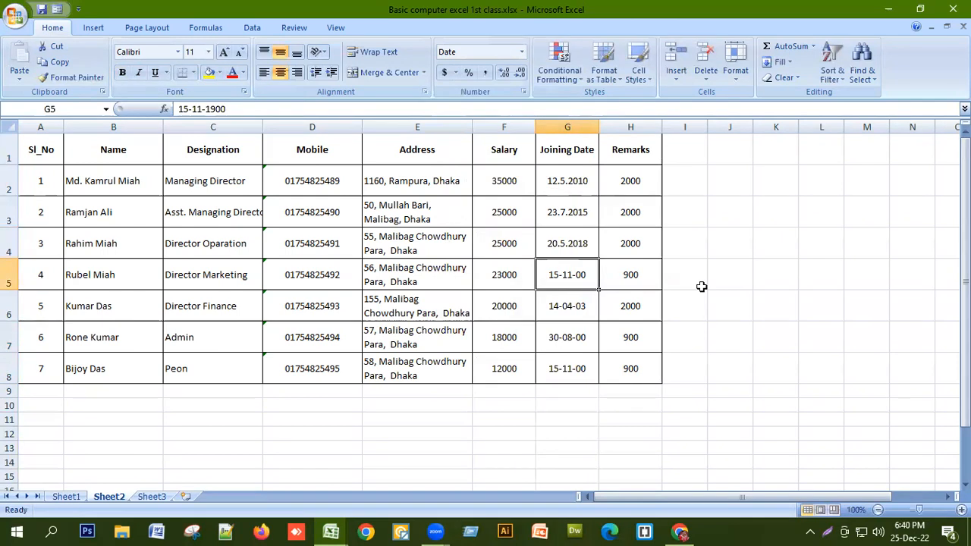
type("12.3.2013")
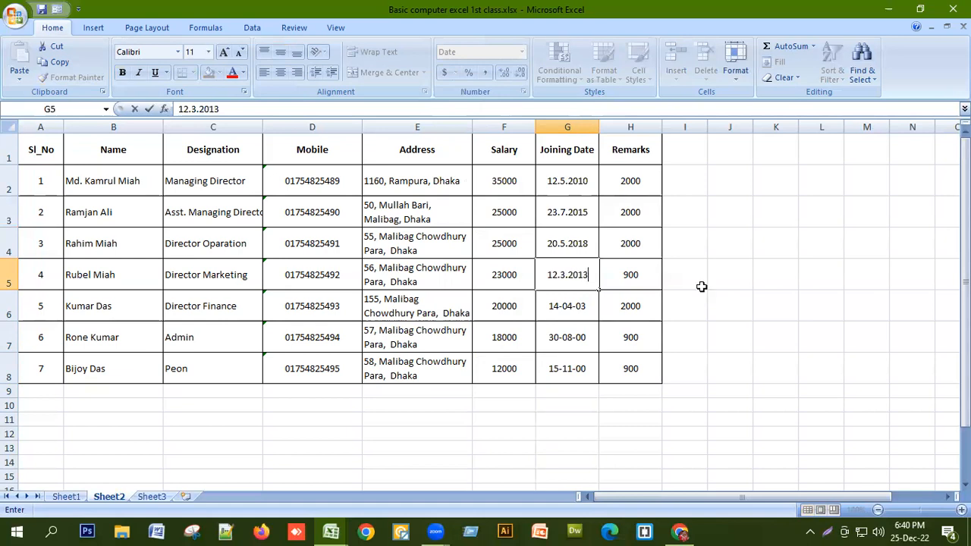
key("Return")
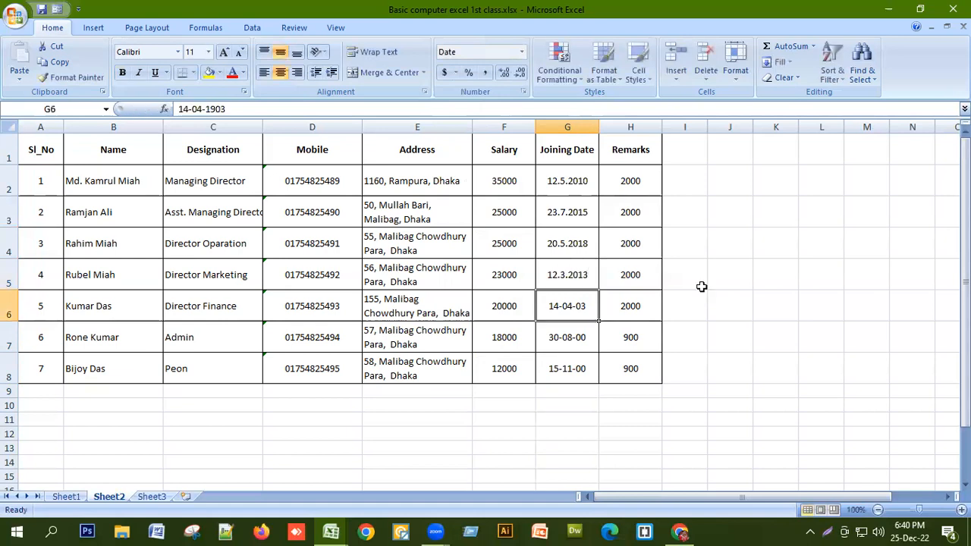
Enter the joining dates 14.8.2014 in G6 and 25.8.2020 in G7 for the fifth and sixth records.
type("143.")
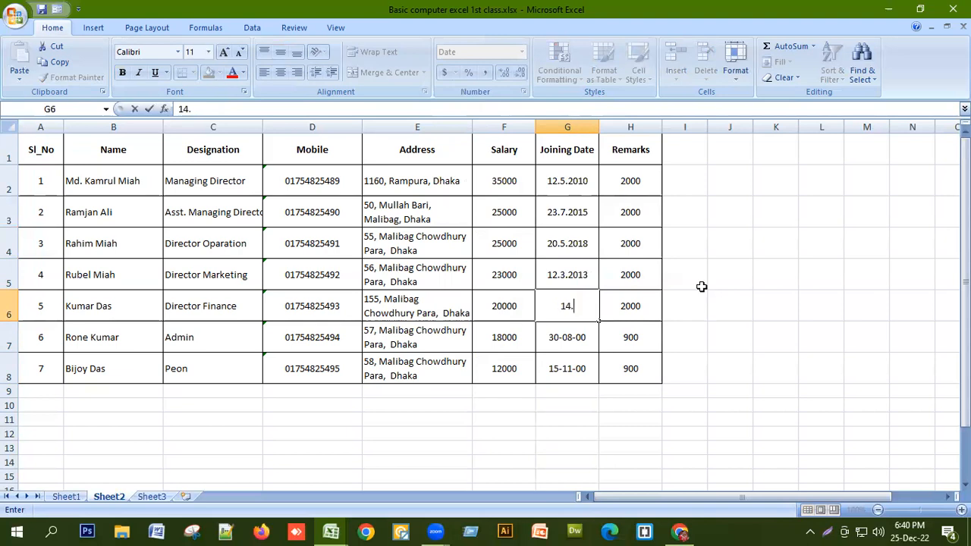
type("8.2014")
key("Return")
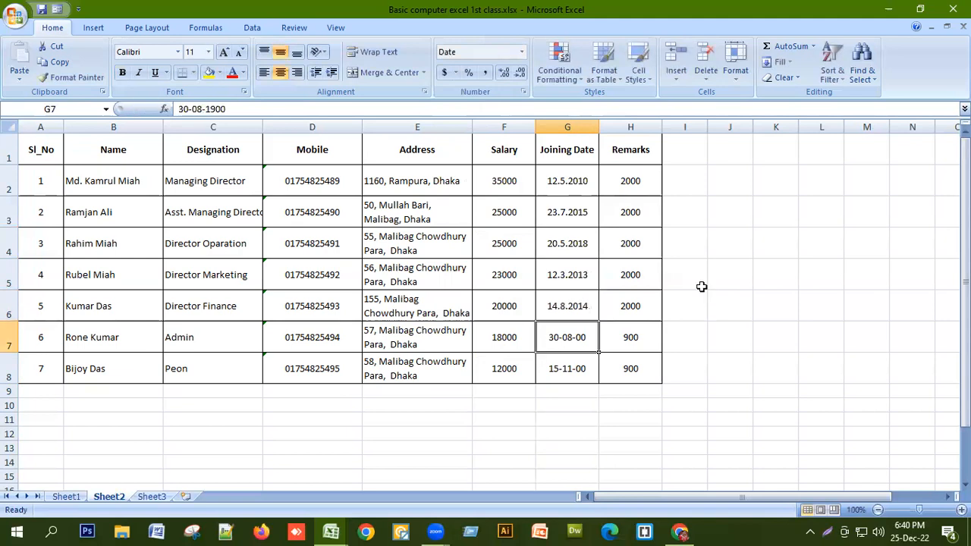
type("25.8.")
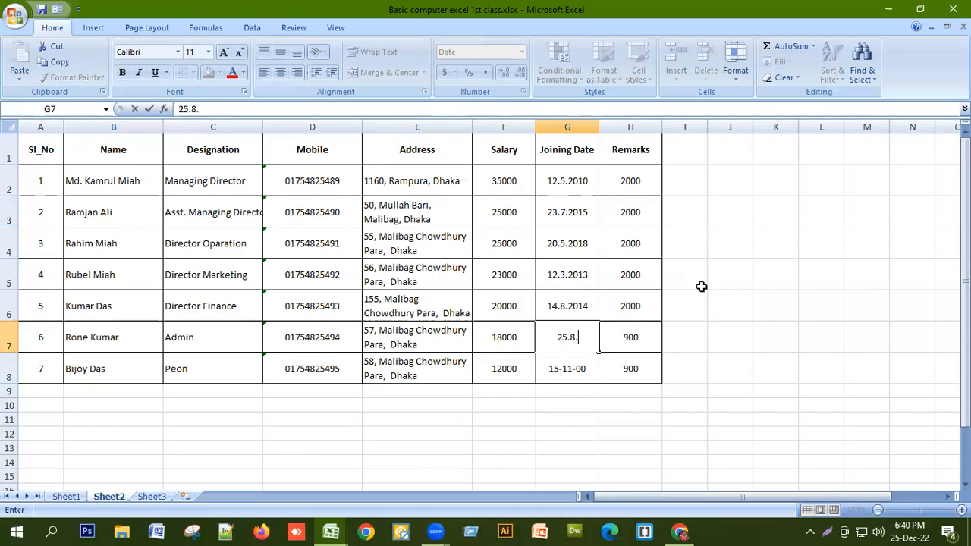
type("2020")
key("Return")
Enter 30.5.2019 as the seventh record's joining date in G8.
type("3")
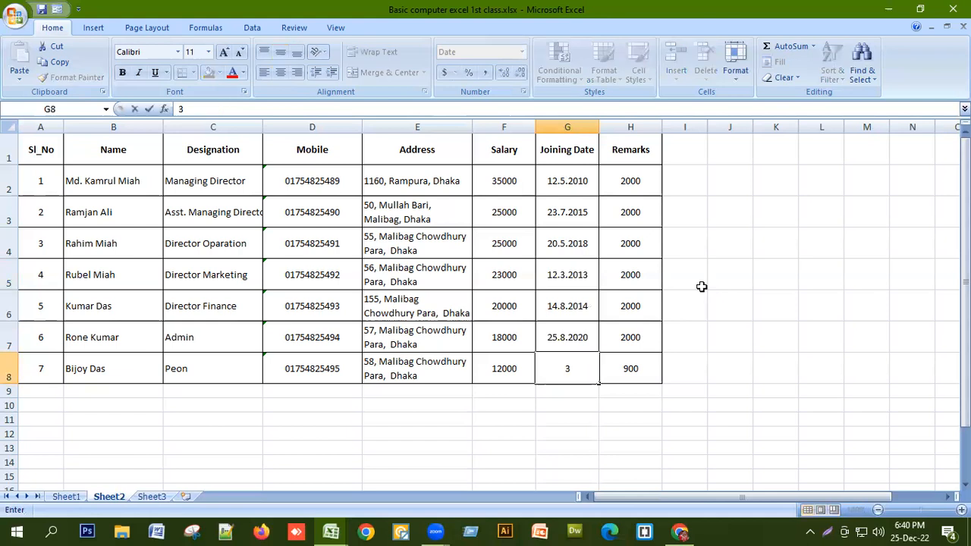
type("0.5.2019")
key("Return")
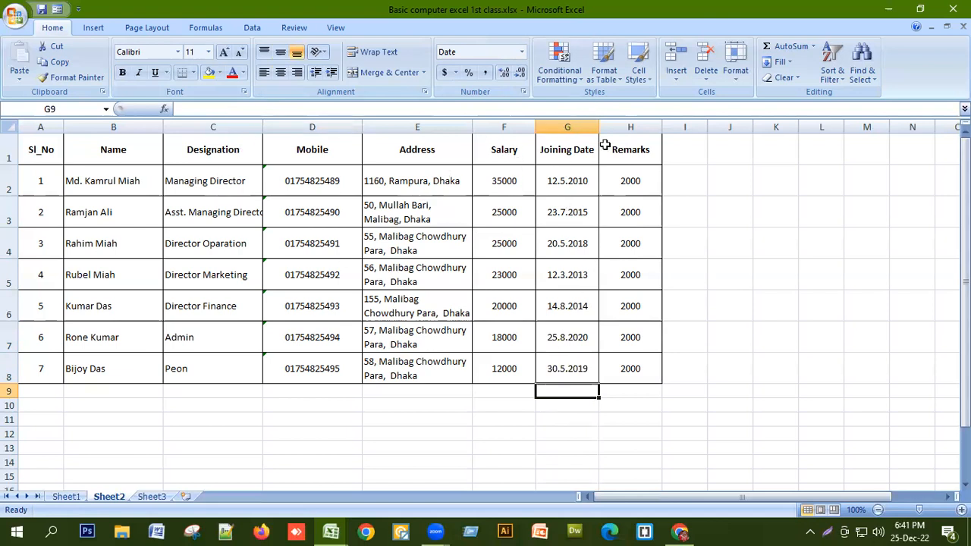
Clear the leftover formulas from the Remarks cells H2 to H8.
left_click_drag(628, 182, 624, 364)
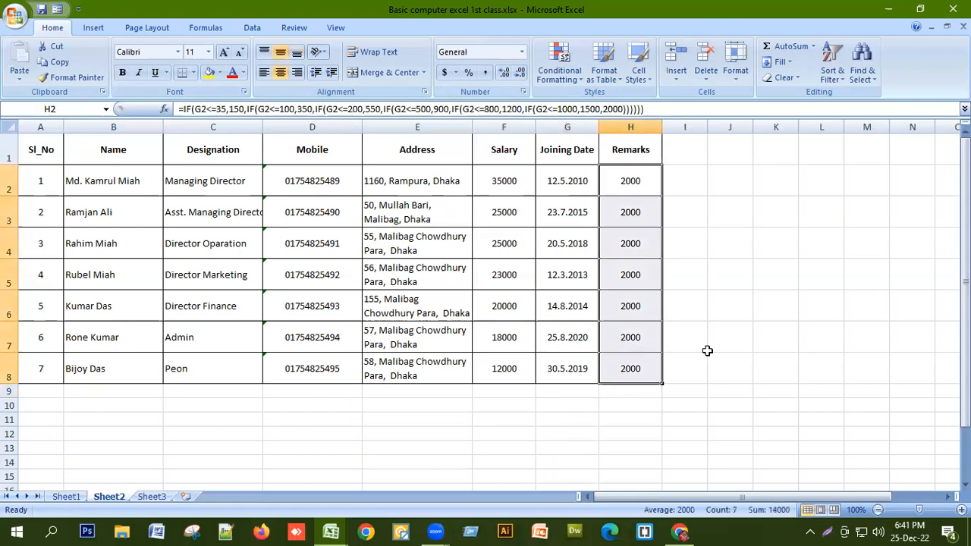
key("Delete")
left_click(784, 272)
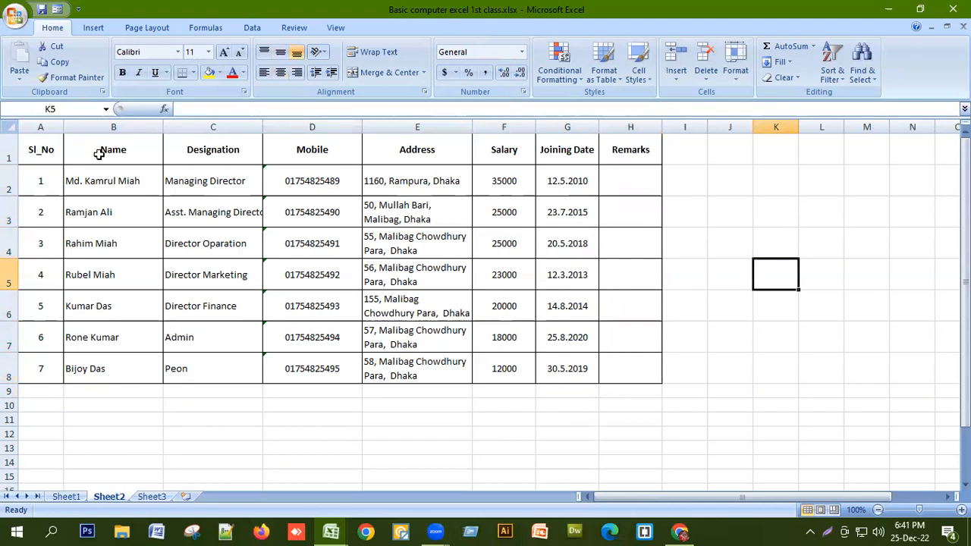
Apply All Borders to the entire table from A1 to H8.
left_click_drag(38, 149, 620, 372)
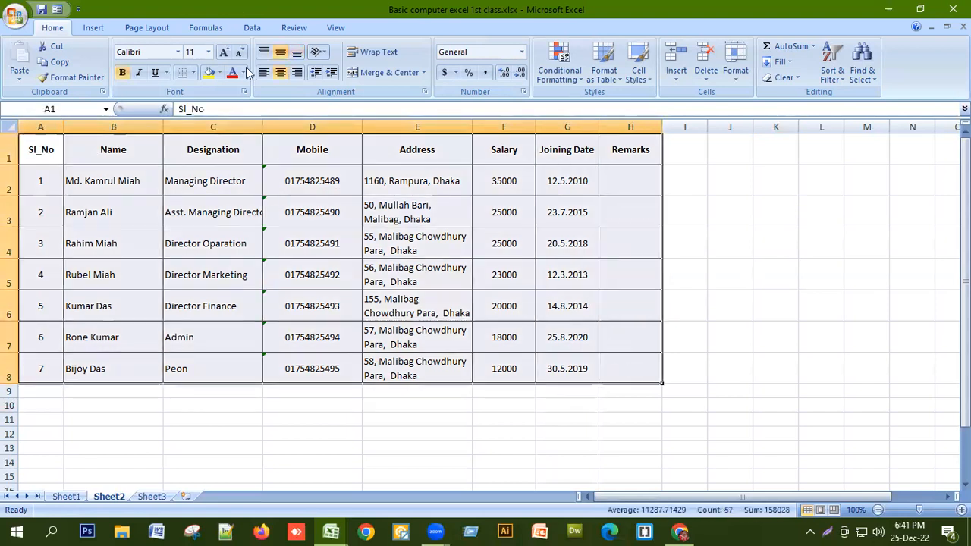
left_click(193, 73)
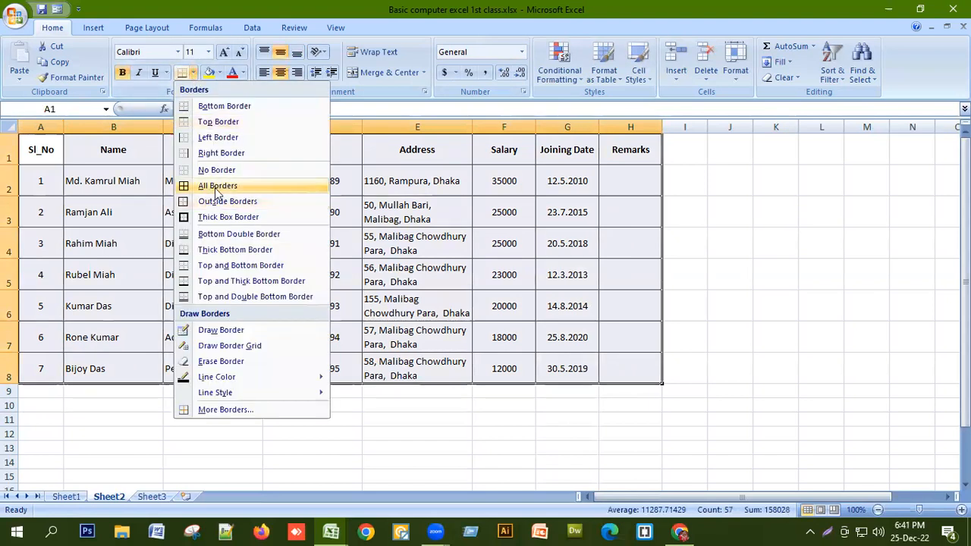
left_click(215, 189)
Narrow the Address column E slightly.
left_click(432, 248)
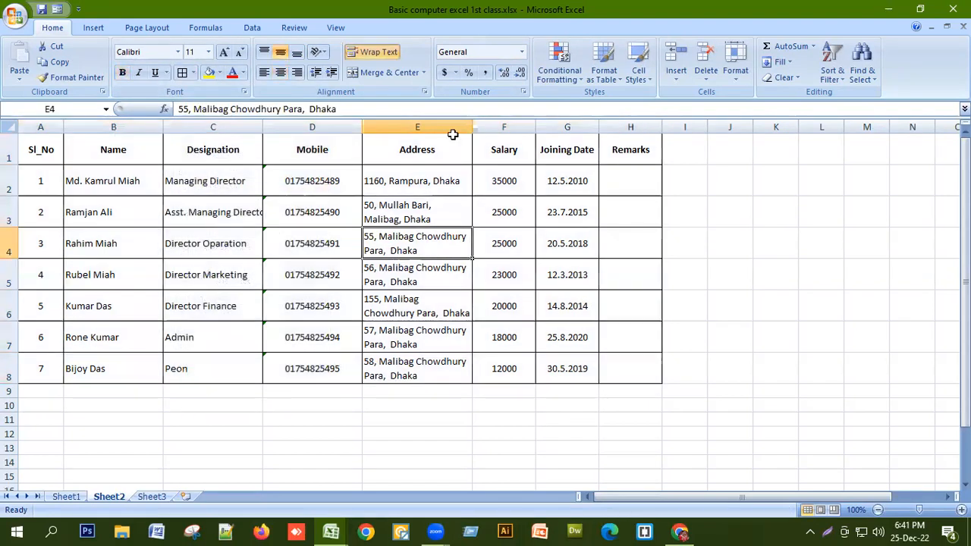
left_click_drag(472, 127, 457, 127)
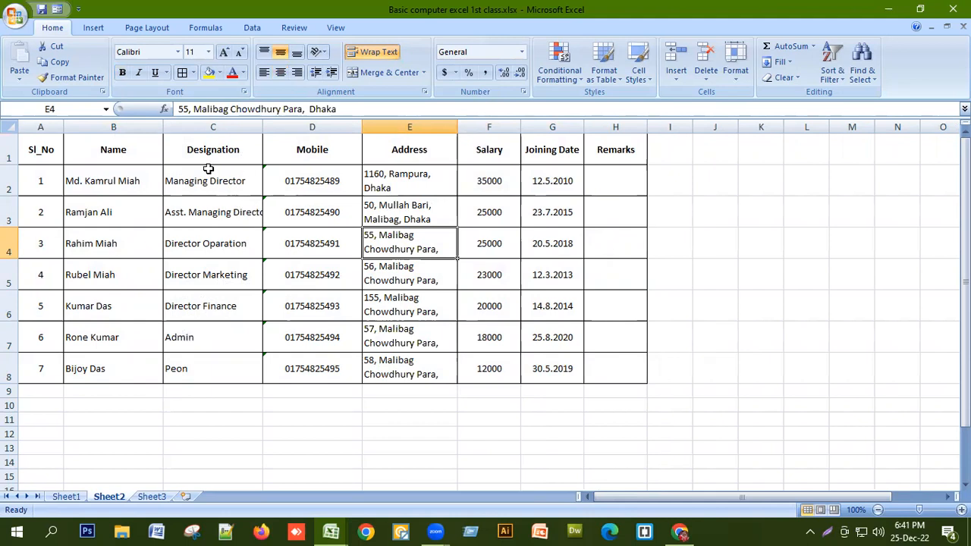
Turn on text wrapping for the Designation column C.
left_click(214, 126)
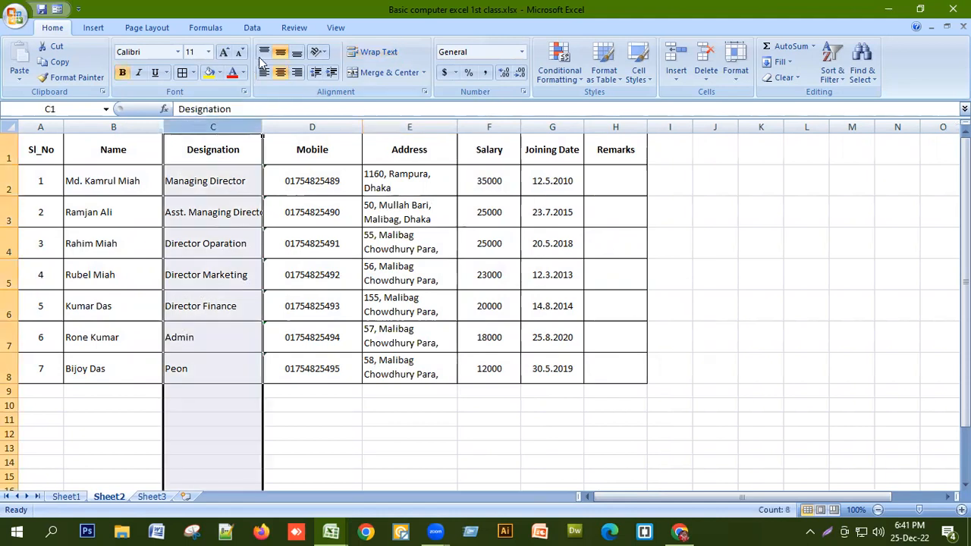
left_click(387, 57)
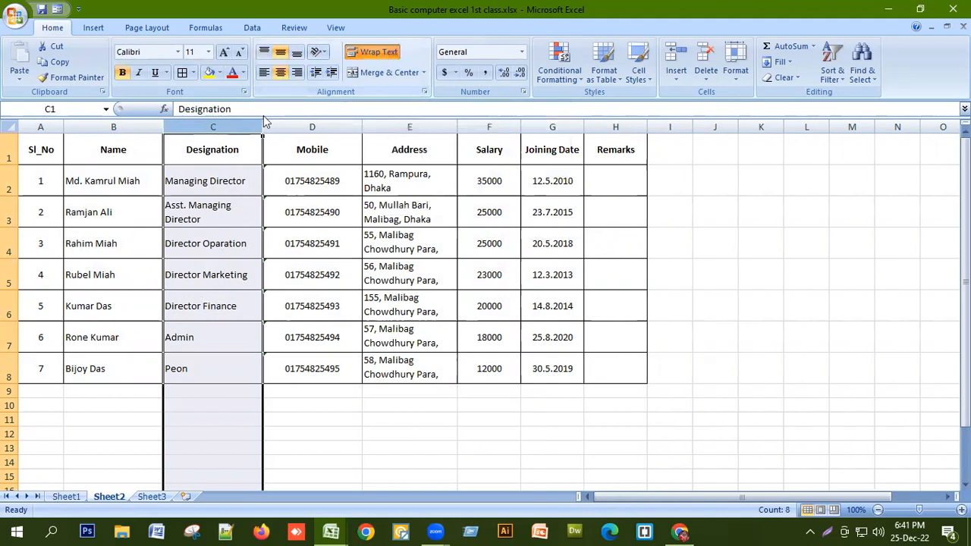
Turn text wrapping off and back on for the Address column E.
left_click(406, 121)
left_click(374, 53)
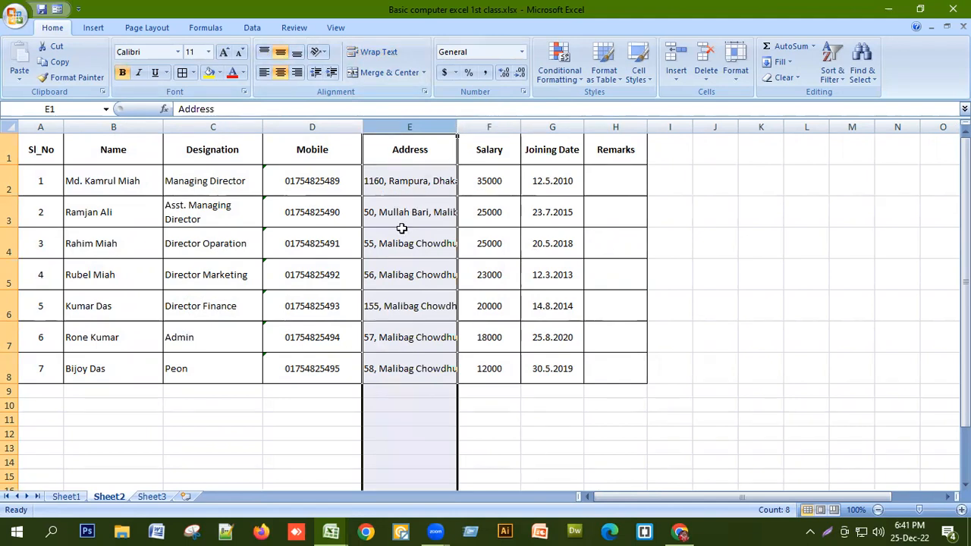
left_click(376, 55)
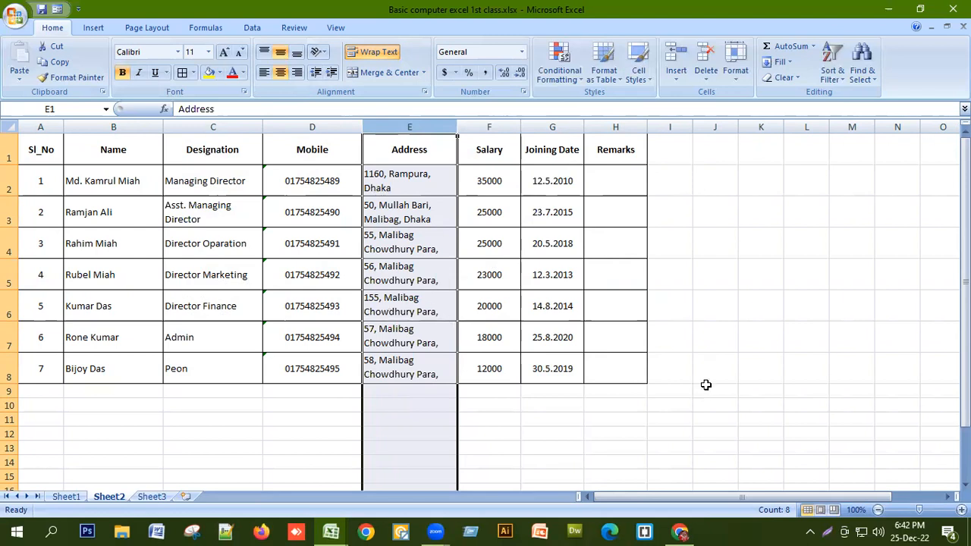
left_click(728, 345)
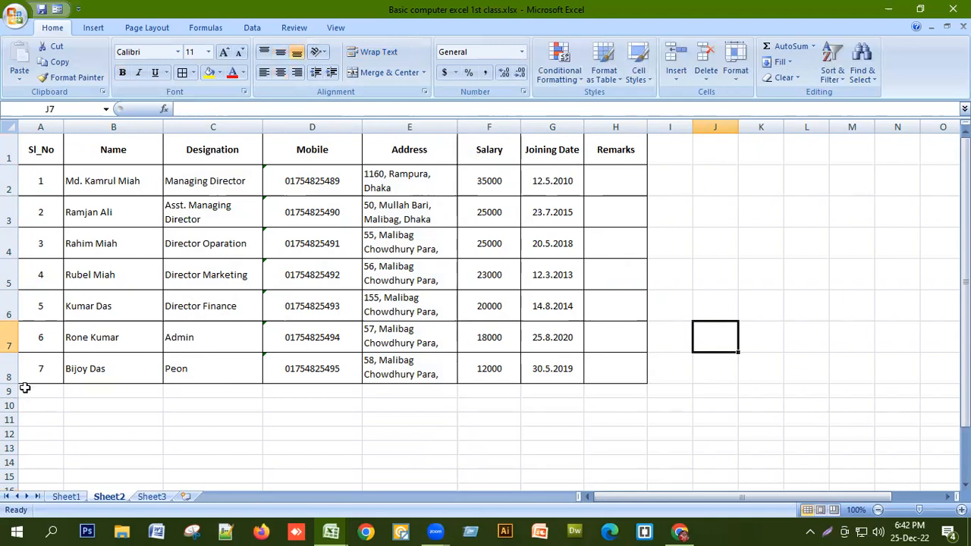
Extend the table's borders across the blank row 9 from A to H and increase that row's height.
left_click_drag(35, 369, 617, 388)
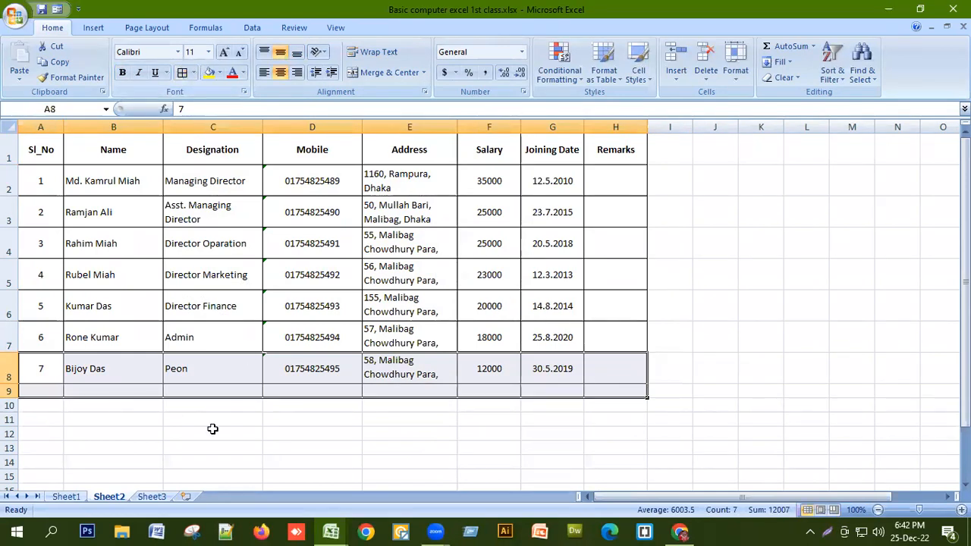
left_click(182, 417)
scroll(212, 381, "down", 1)
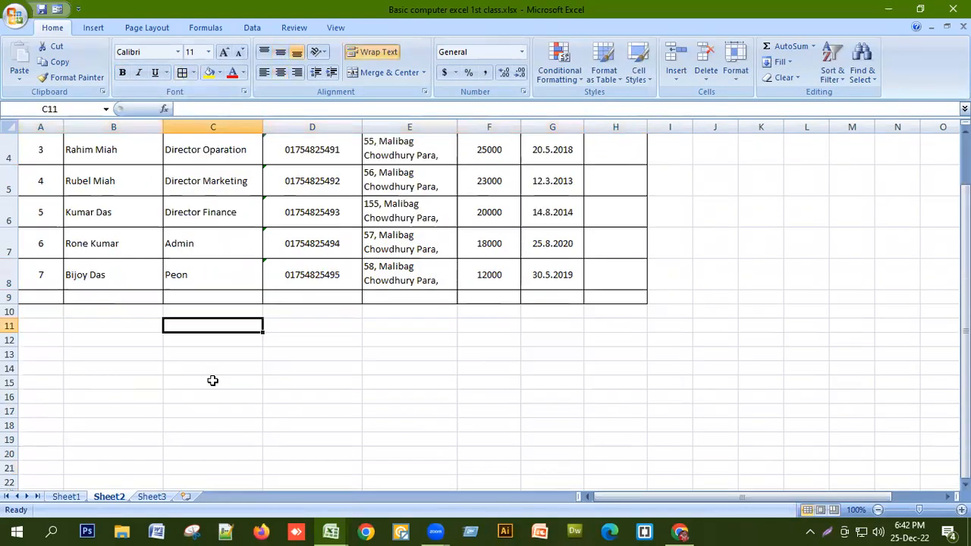
left_click(23, 297)
left_click_drag(9, 303, 10, 316)
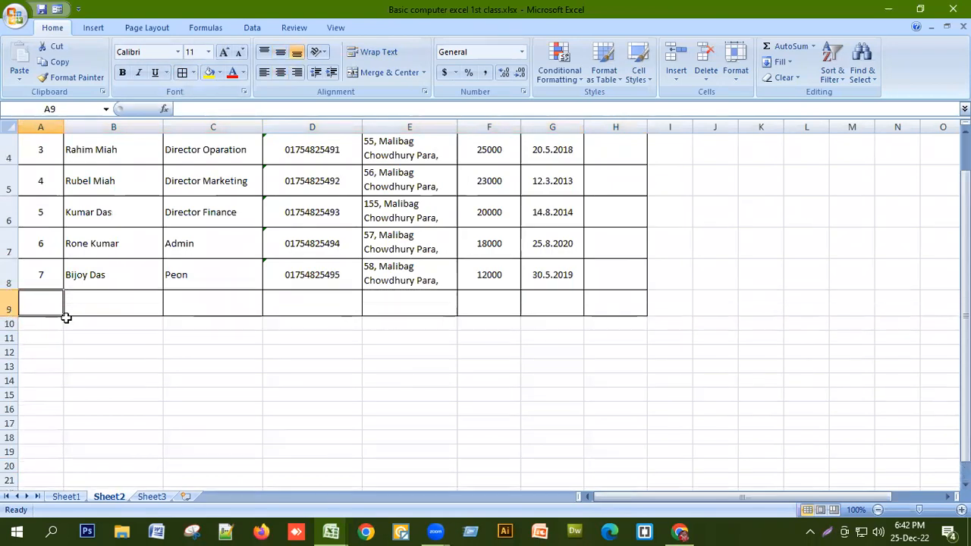
scroll(90, 272, "up", 1)
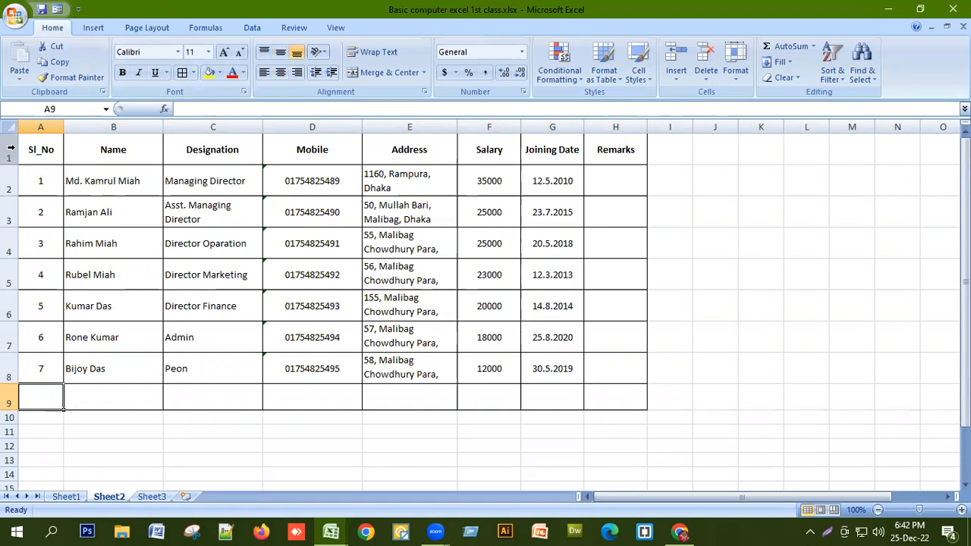
Give rows 1 to 9 the same height, making the record rows slightly taller.
left_click_drag(9, 148, 13, 388)
scroll(205, 273, "down", 1)
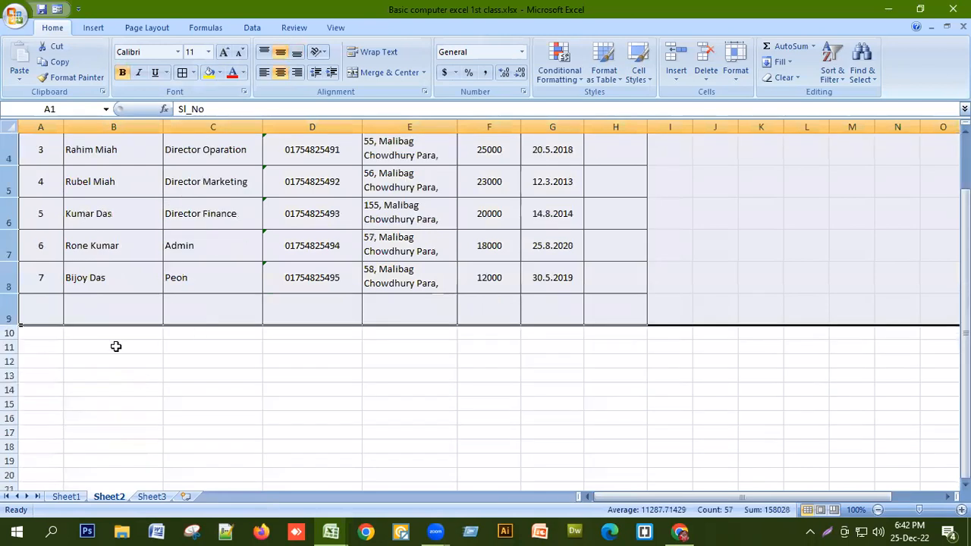
left_click(484, 309)
scroll(492, 279, "up", 1)
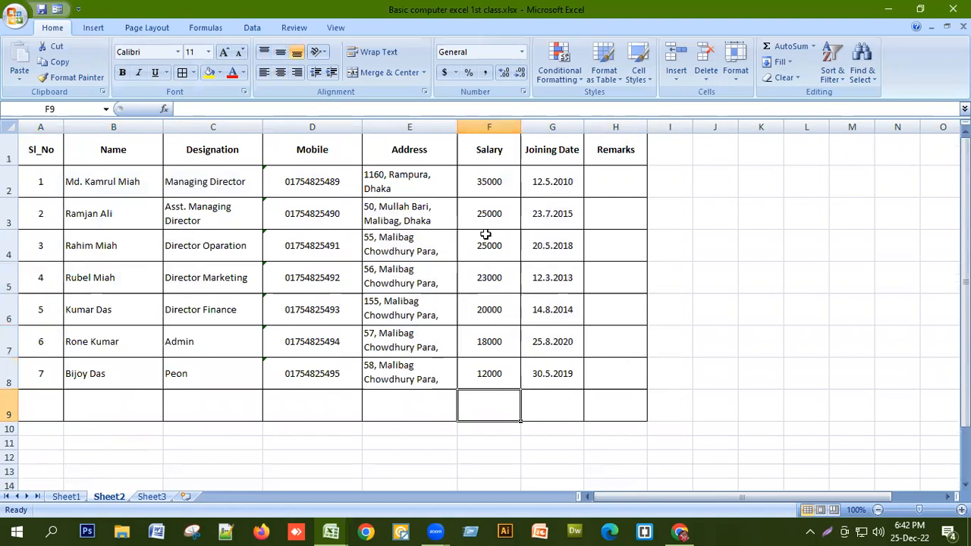
Apply Comma Style number formatting to the Salary column F.
left_click(487, 123)
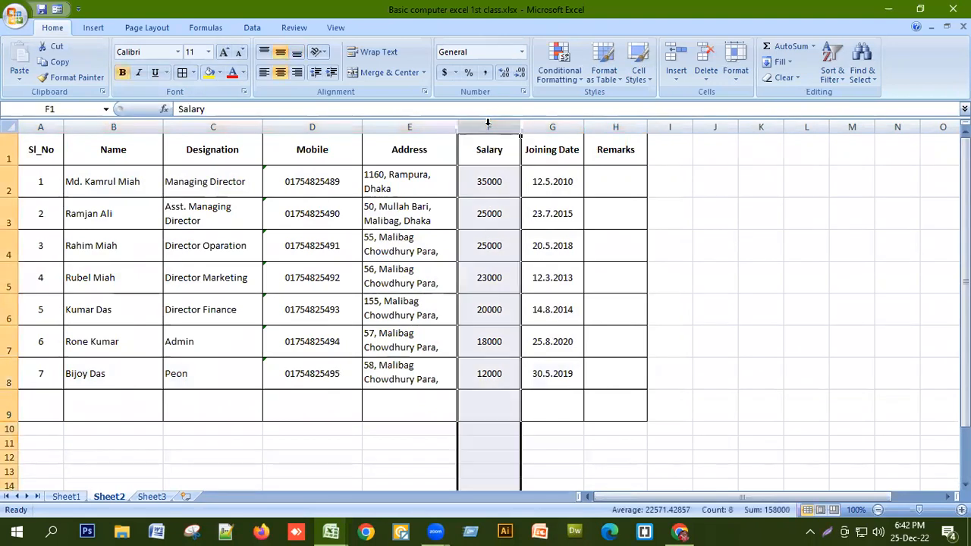
left_click(486, 73)
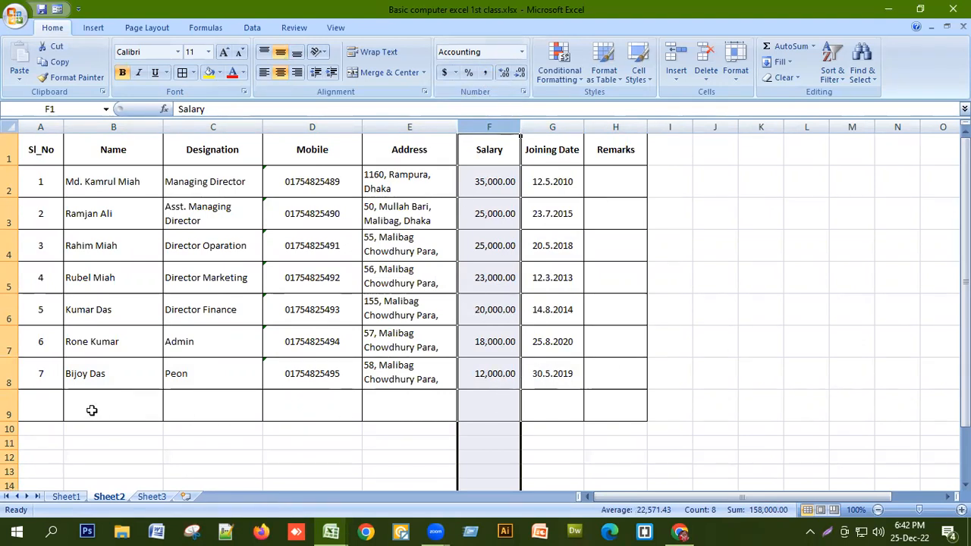
left_click(487, 401)
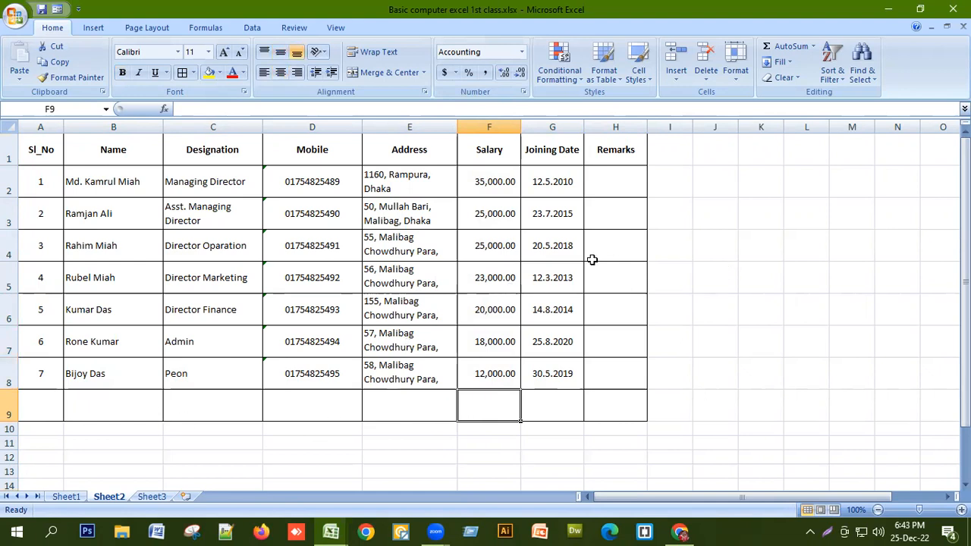
Enter 50000 in J1 and 45000 in J2 beside the table.
left_click(724, 150)
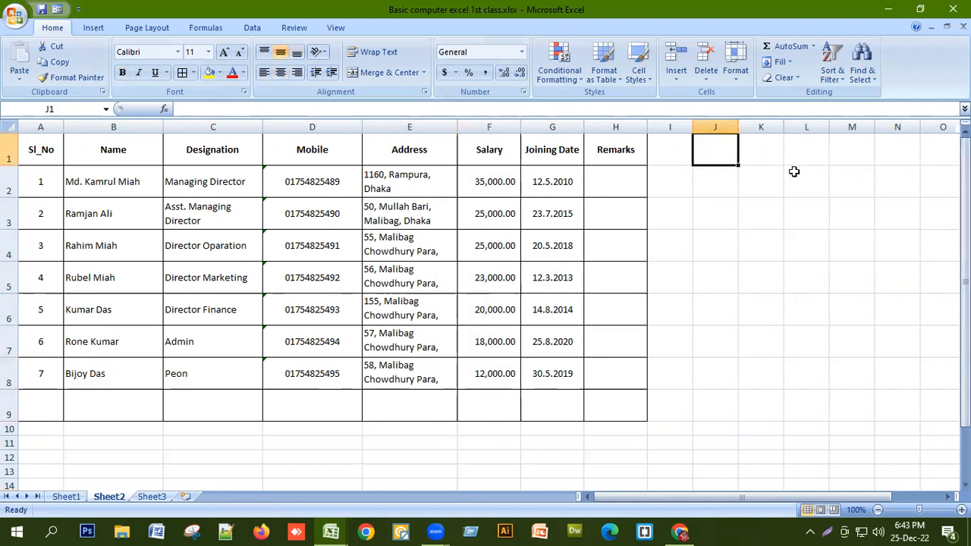
type("50000")
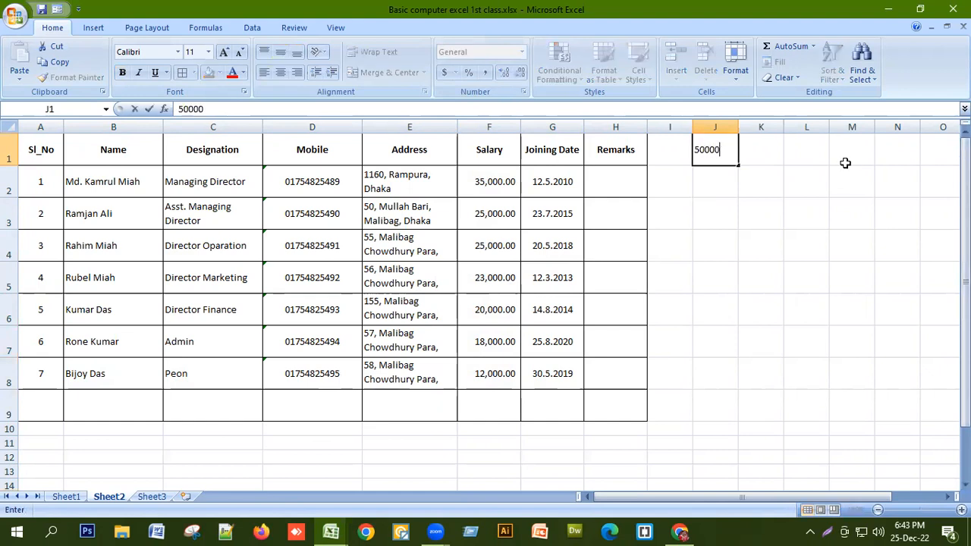
key("Return")
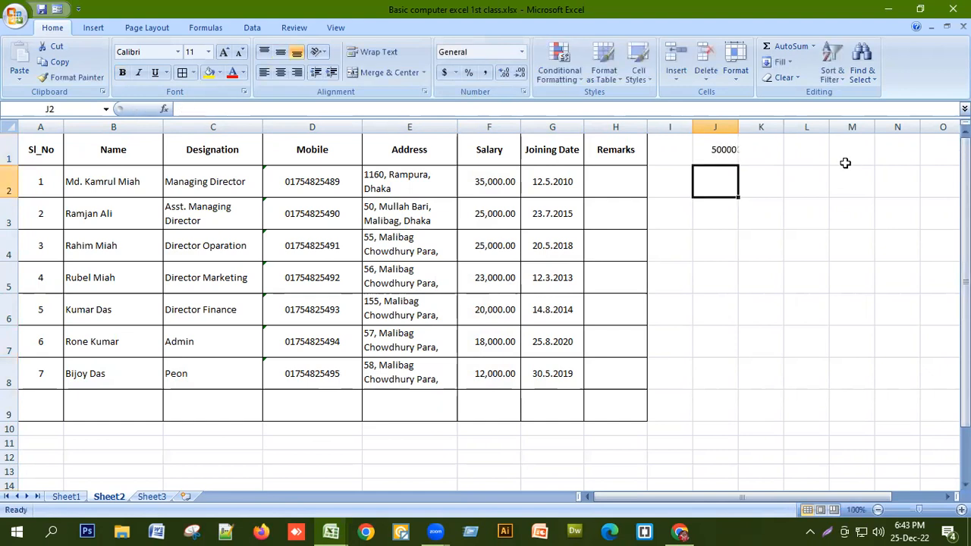
type("45000")
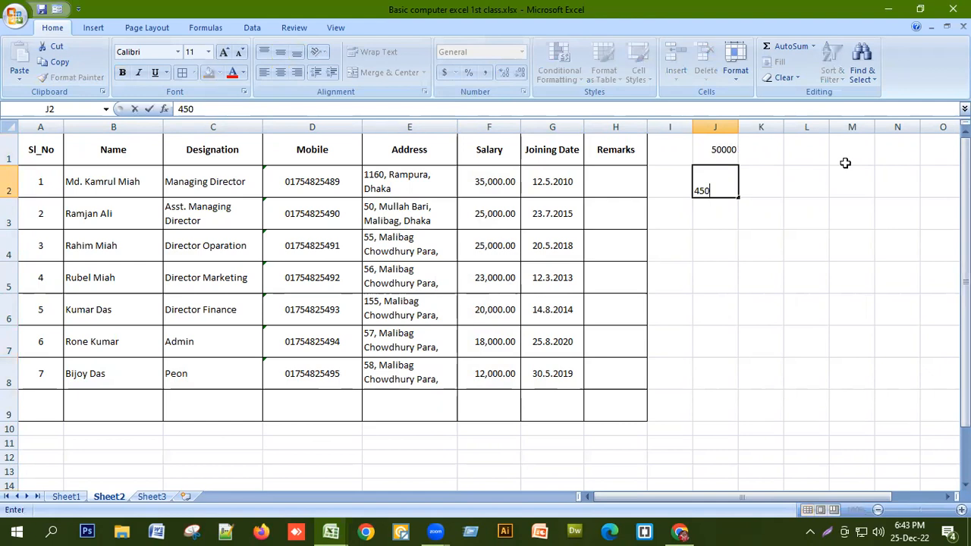
key("Return")
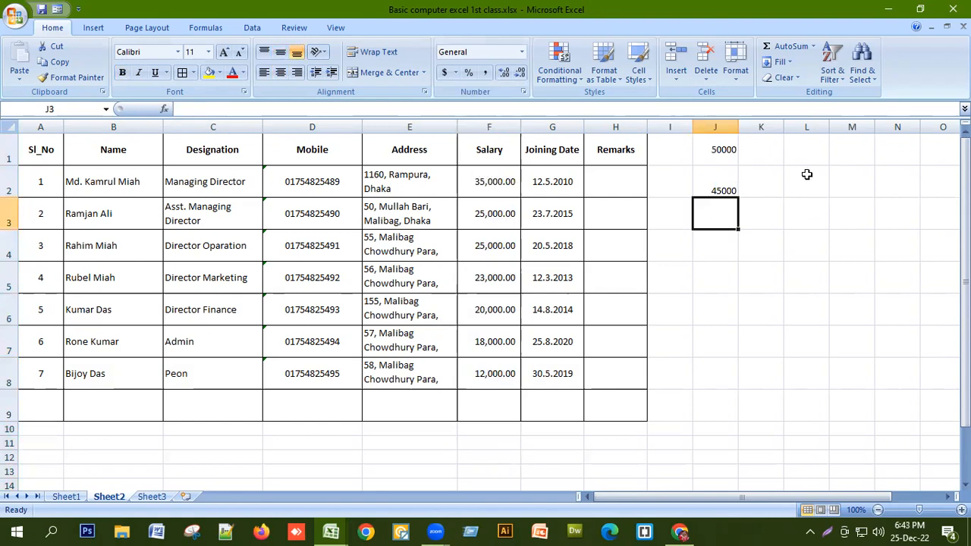
Add the two numbers in J3 with the formula =J1+J2.
type("=")
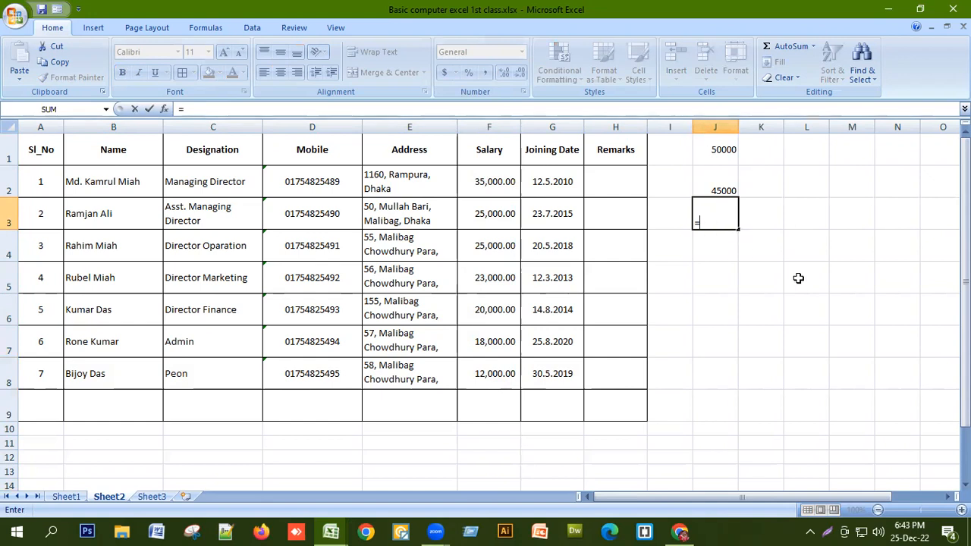
type("j1+j2")
key("Return")
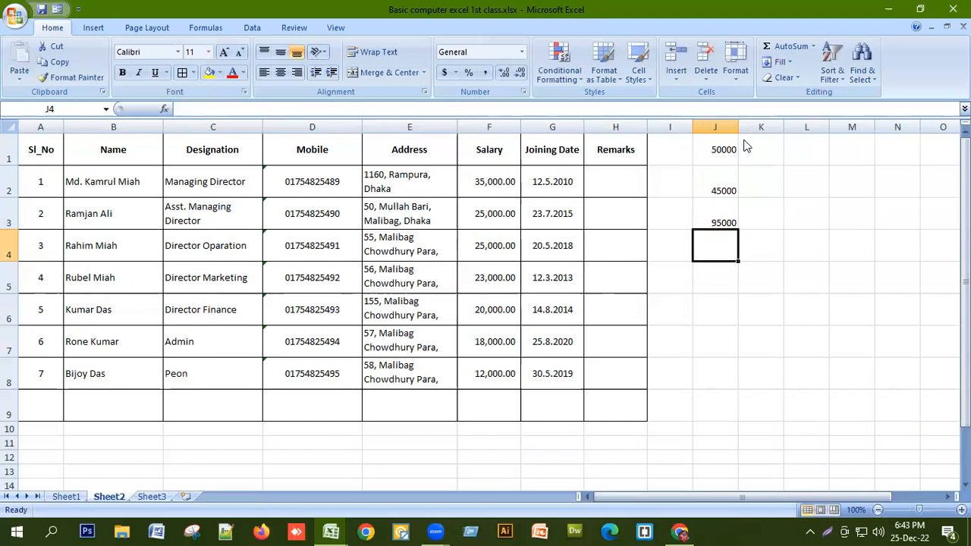
Middle-align the contents of every cell on the sheet vertically and select J3.
key("ctrl+a")
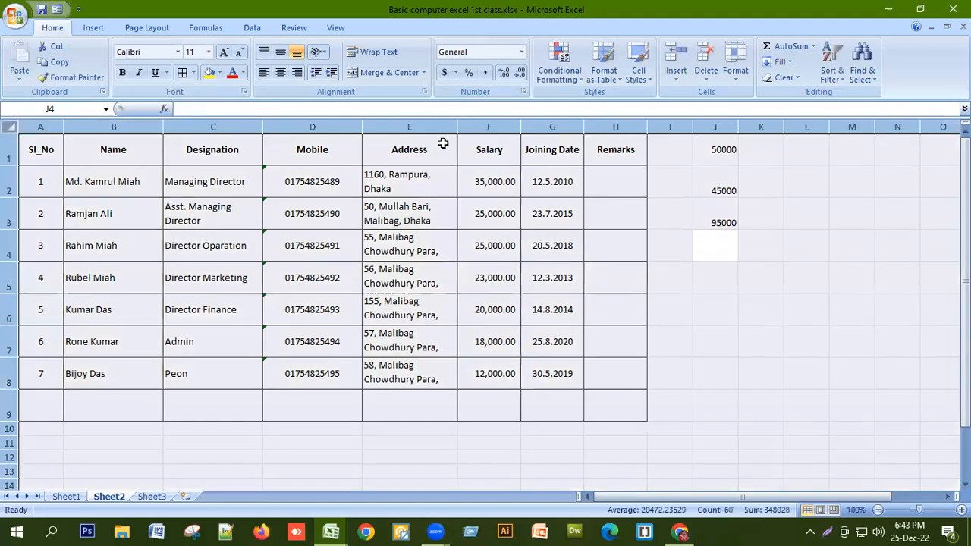
left_click(280, 53)
left_click(742, 236)
left_click(717, 218)
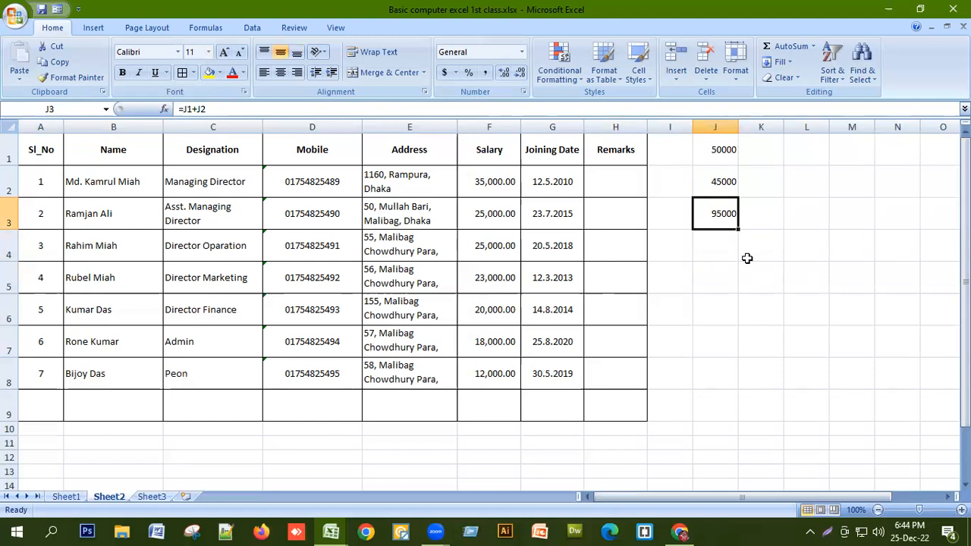
Replace the value in J2 with 5600.
scroll(747, 258, "down", 1, "ctrl")
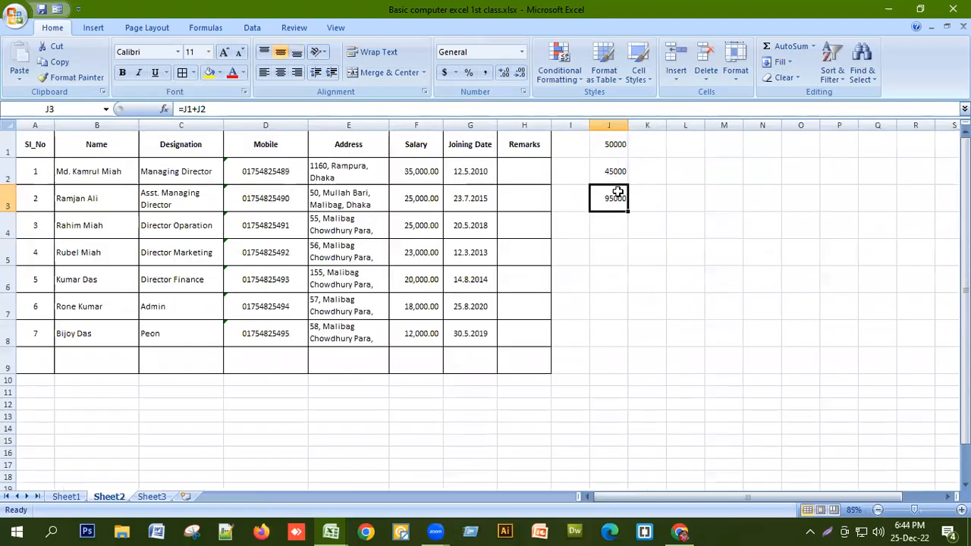
left_click(621, 145)
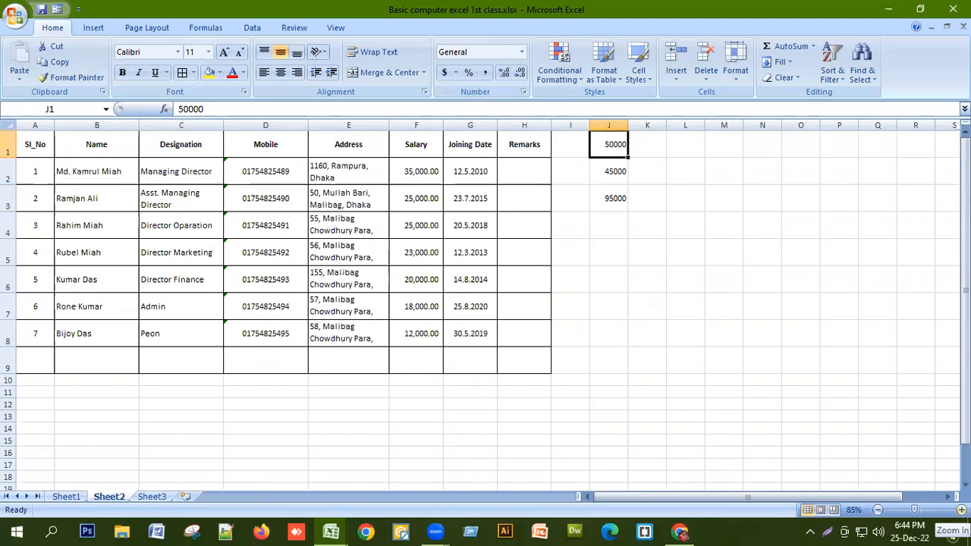
key("Down")
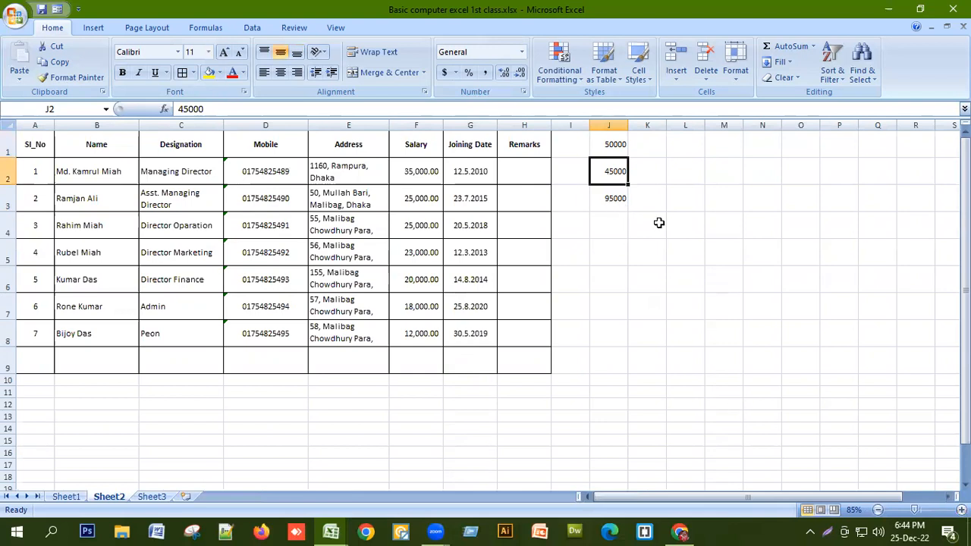
type("5600")
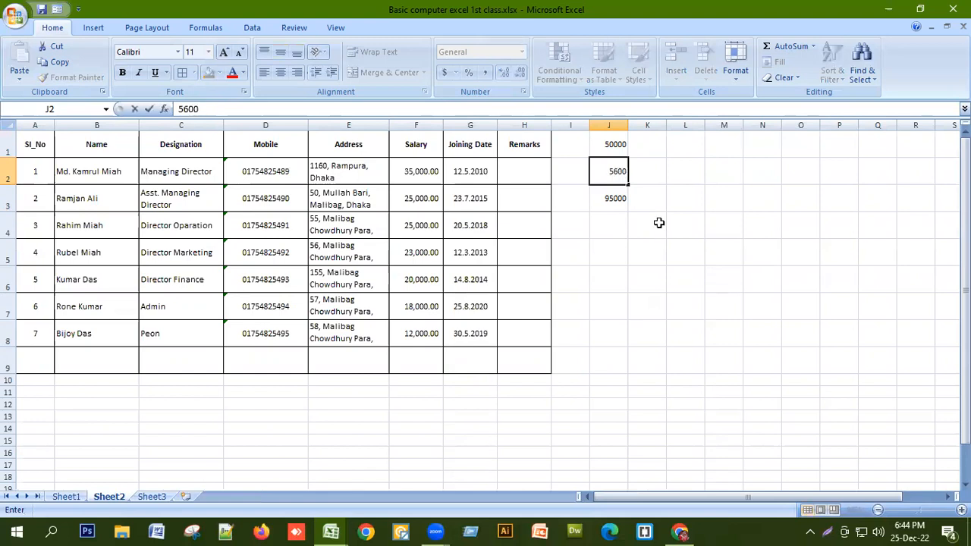
key("Return")
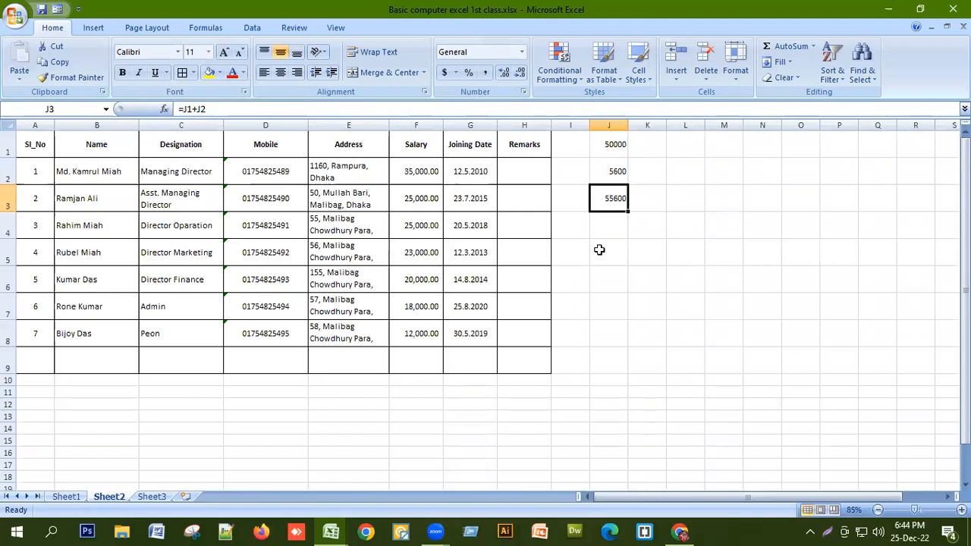
Replace the formula in J3 with the value 5600 and enter 7563 in J4.
key("Delete")
type("56823")
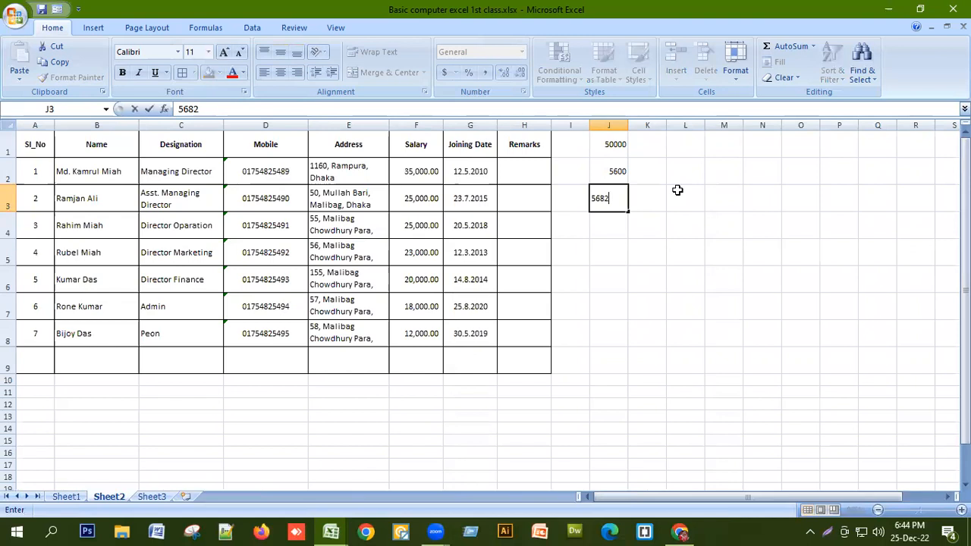
key("BackSpace")
key("BackSpace")
key("BackSpace")
type("00")
key("Return")
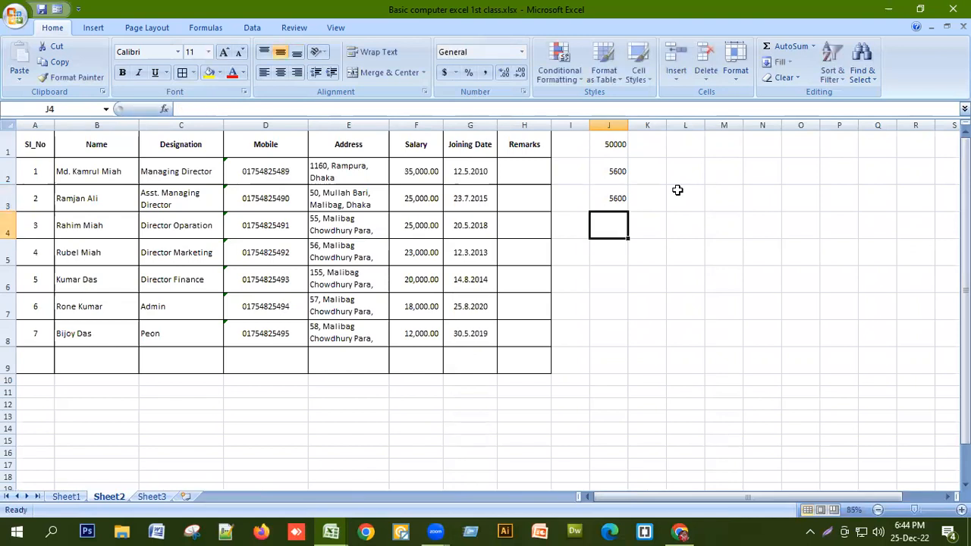
type("7563")
key("Return")
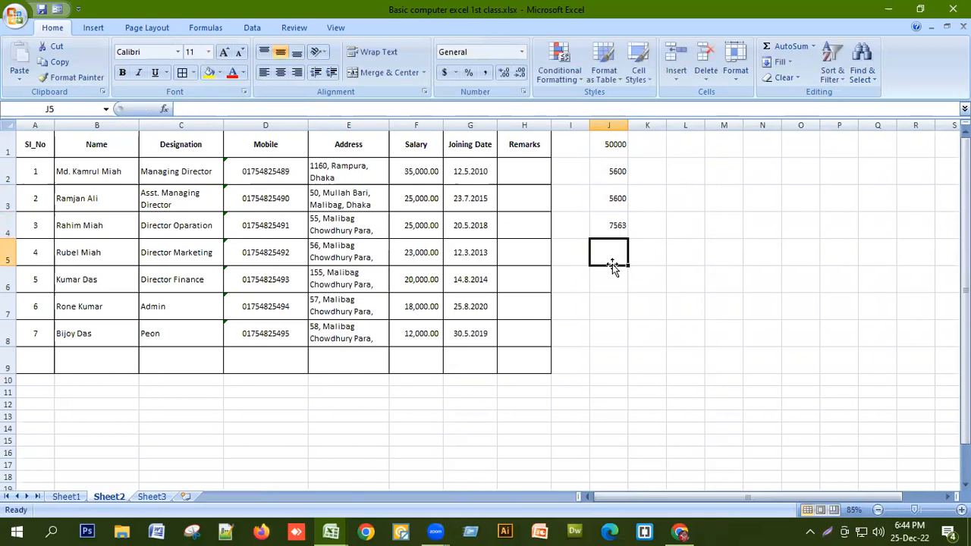
Sum the four numbers in J5 with the formula =J1+J2+J3+J4.
type("=")
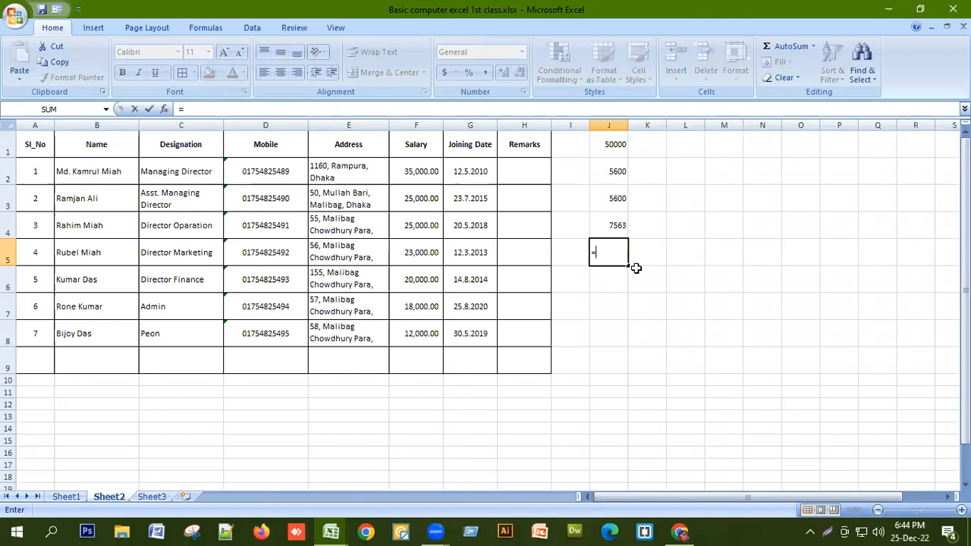
type("j1+j2+")
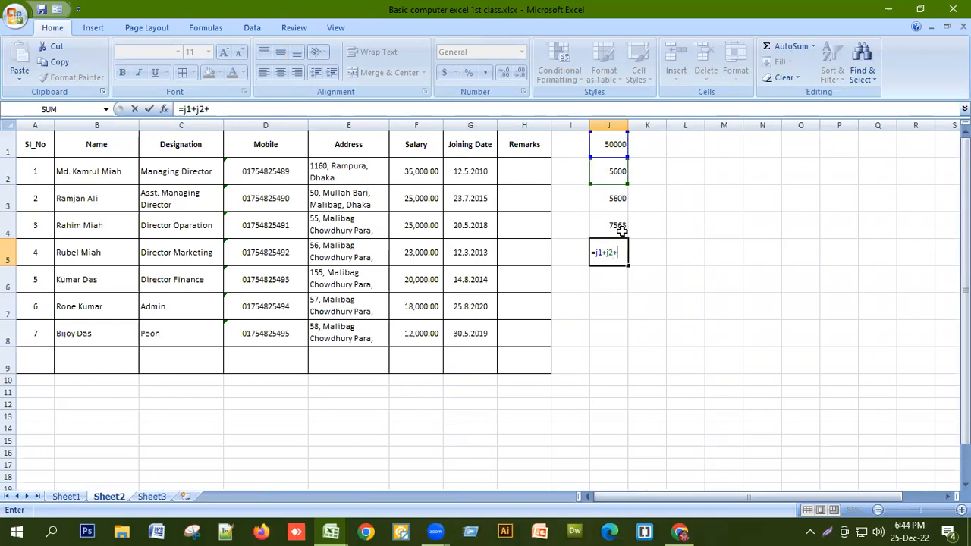
type("j3+j4")
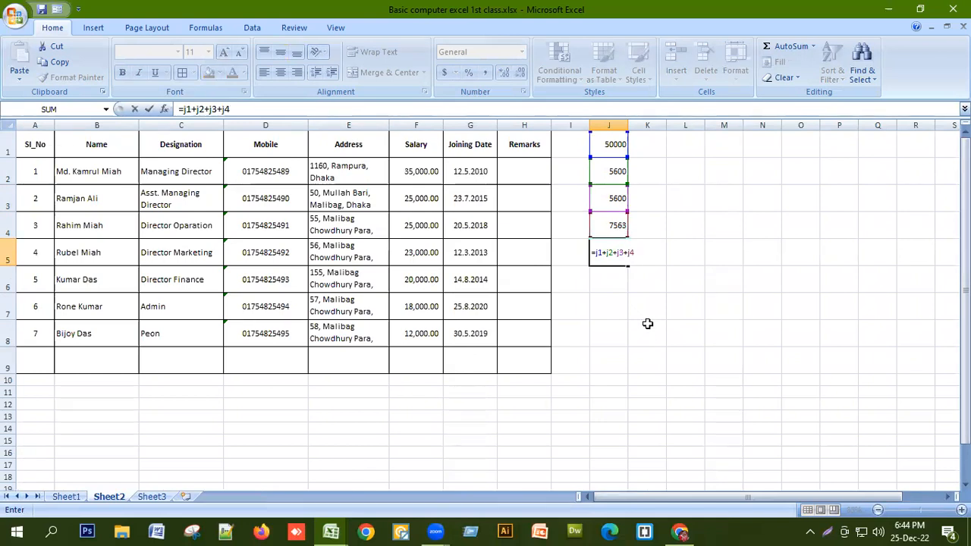
key("Return")
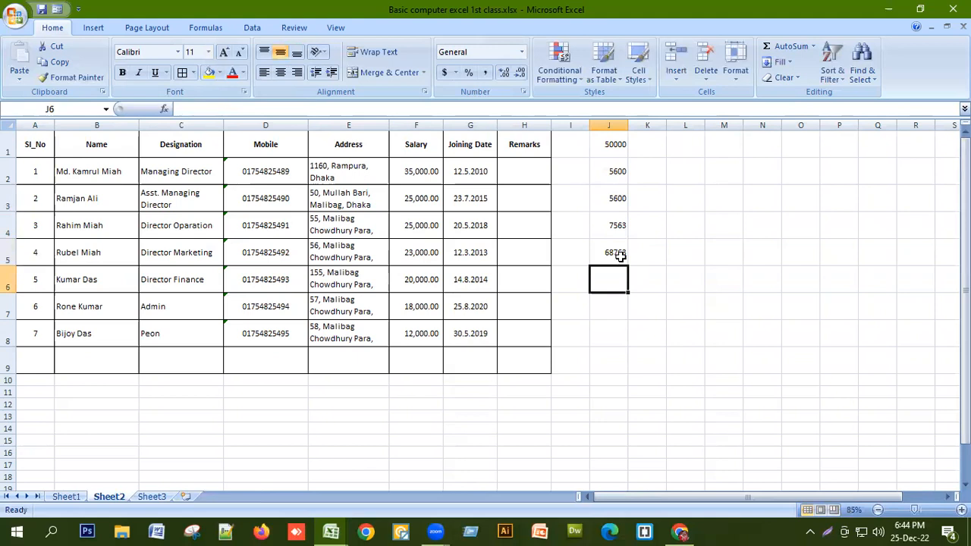
Replace the value in J4 with 0.
left_click(615, 220)
type("0")
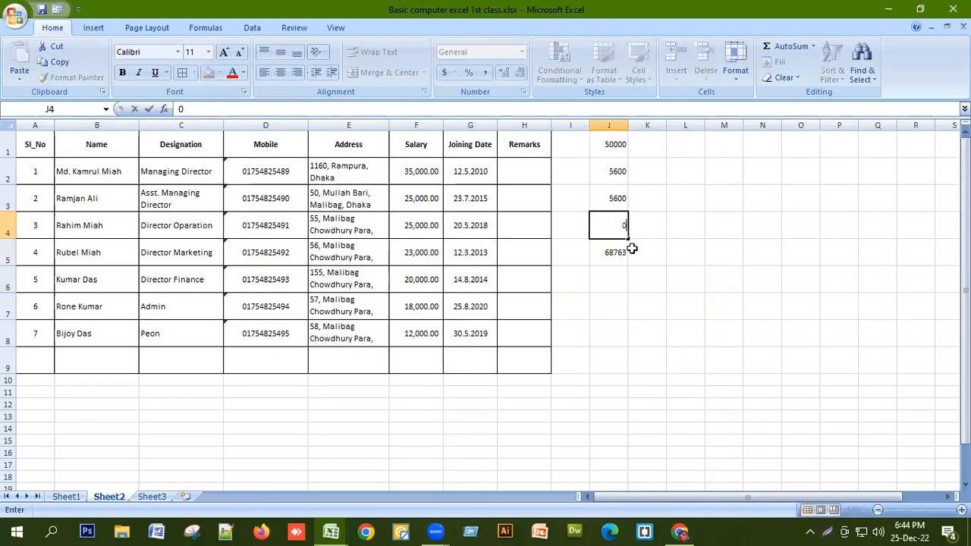
key("Return")
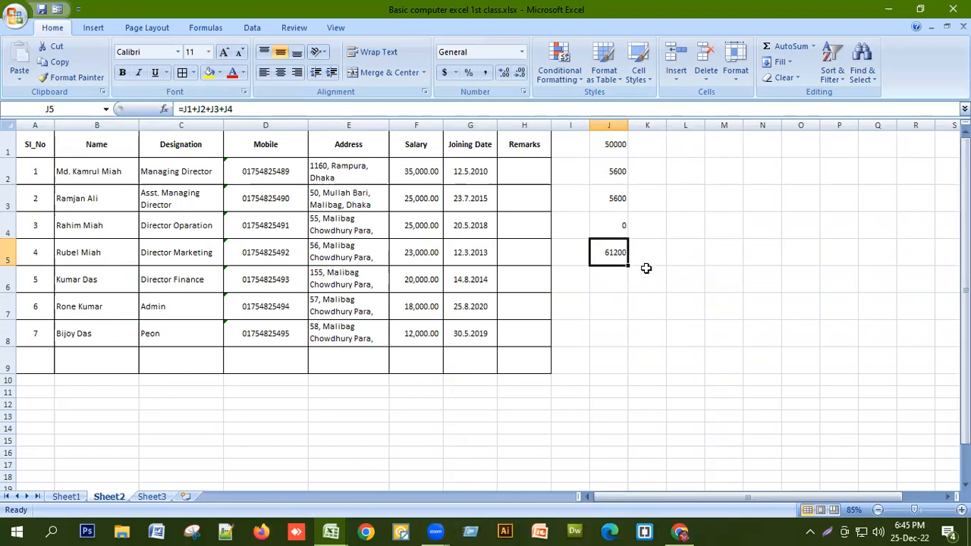
Total the Salary column in F9 with the formula =sum(f2:f8).
left_click(402, 364)
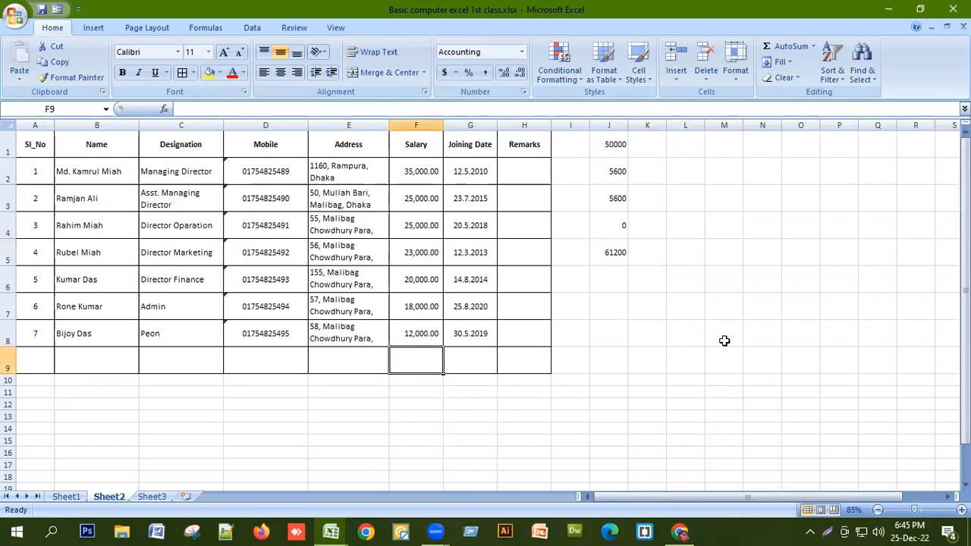
type("=")
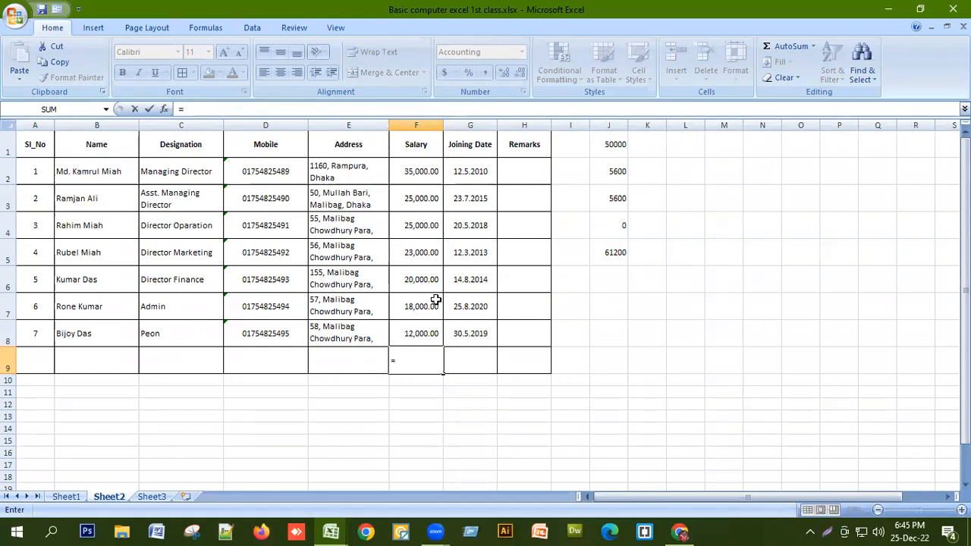
type("sum")
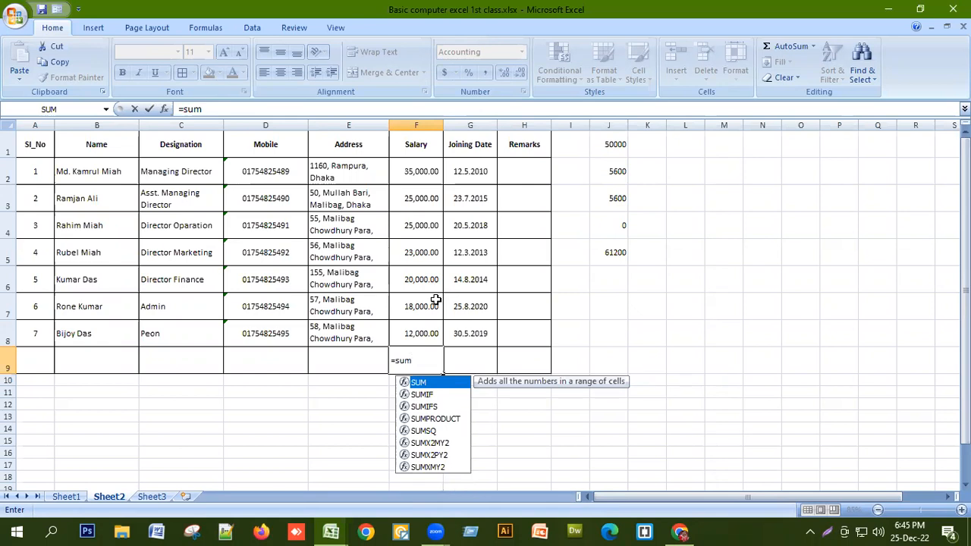
type("(")
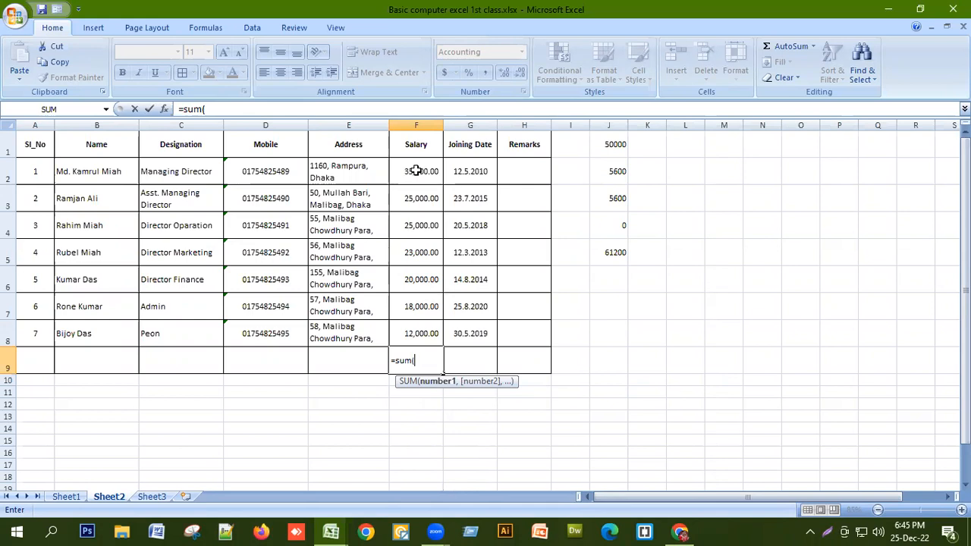
type("f")
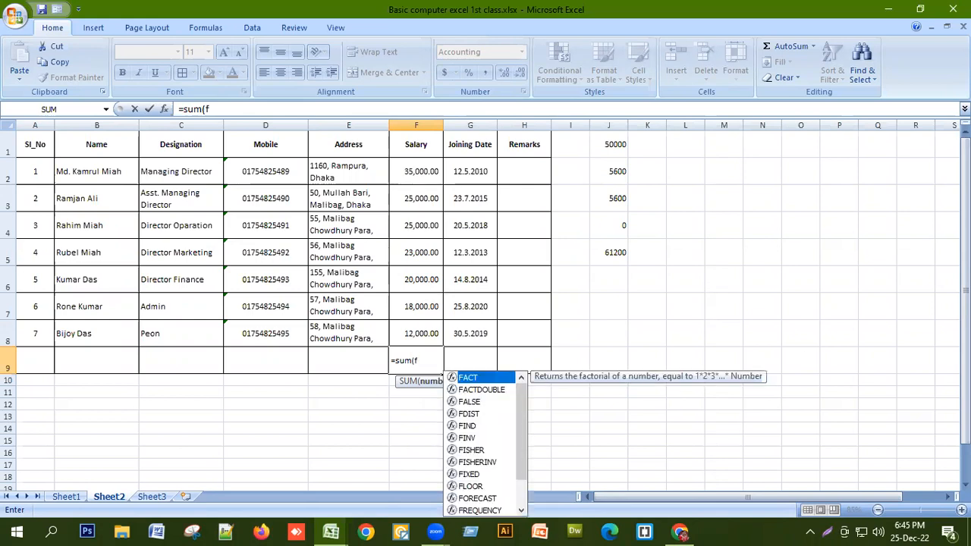
type("2:")
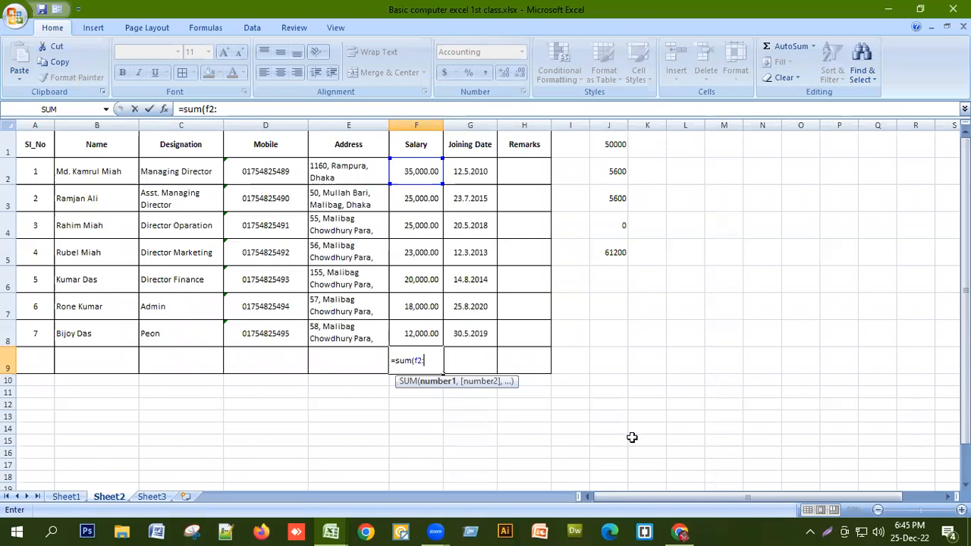
type("f8)")
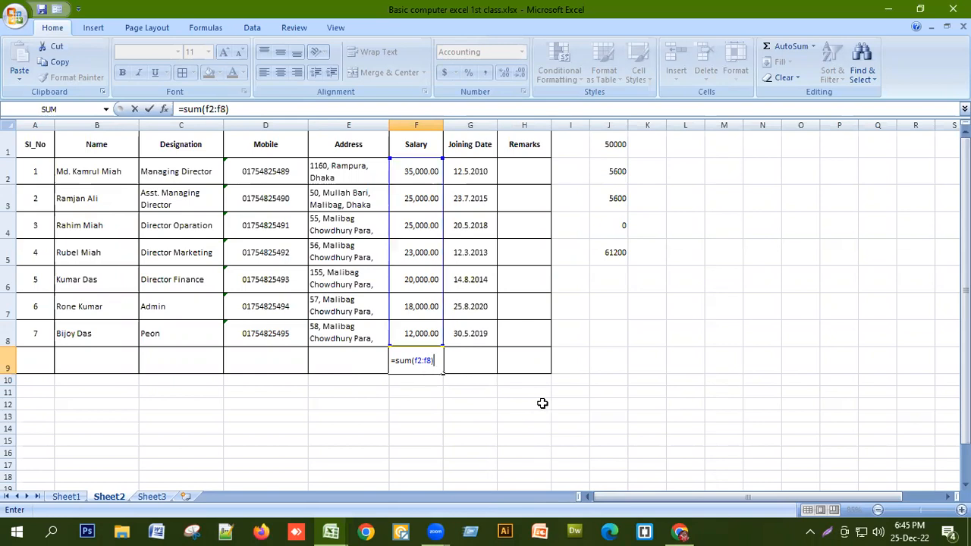
key("Return")
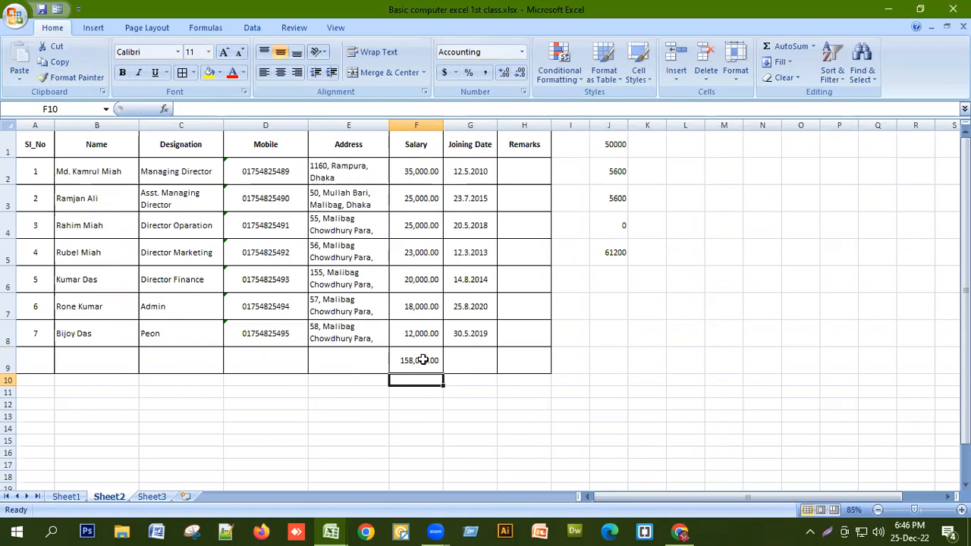
Review the formulas in J5 and F9, and replace the value in J4 with 1203.
left_click(619, 252)
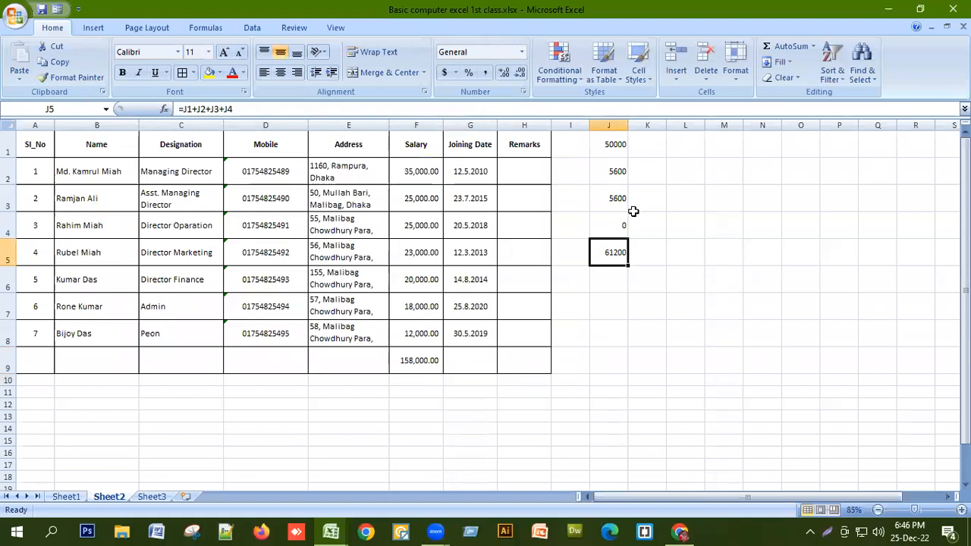
left_click(431, 360)
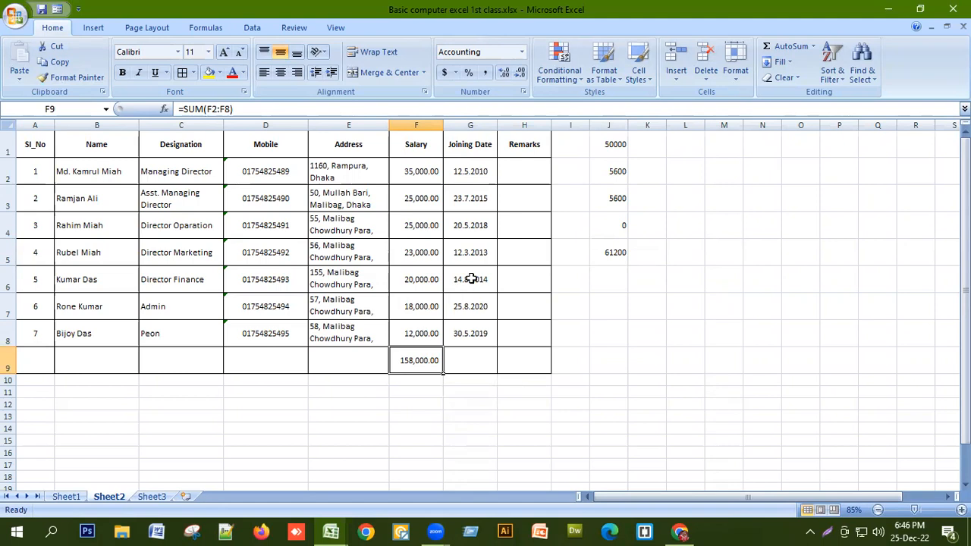
left_click(620, 230)
type("1203")
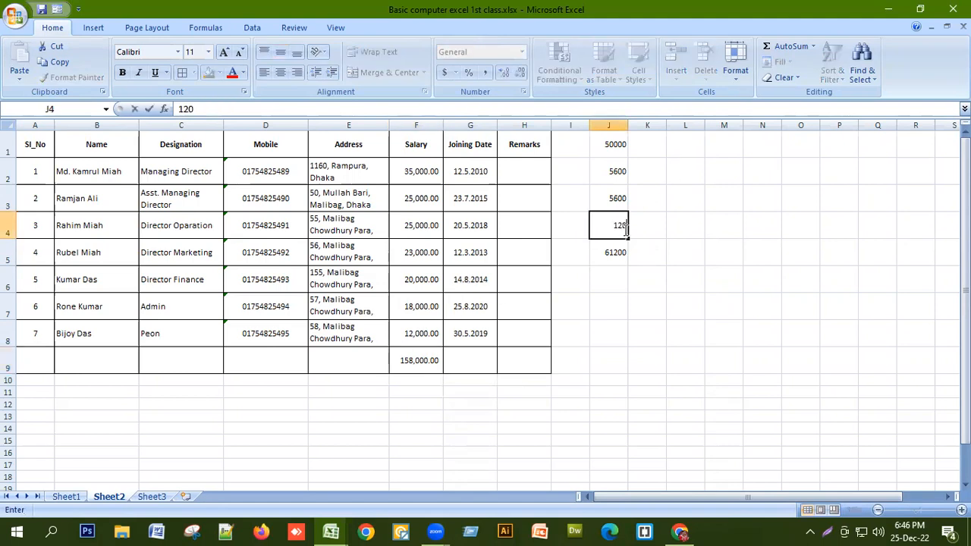
key("Return")
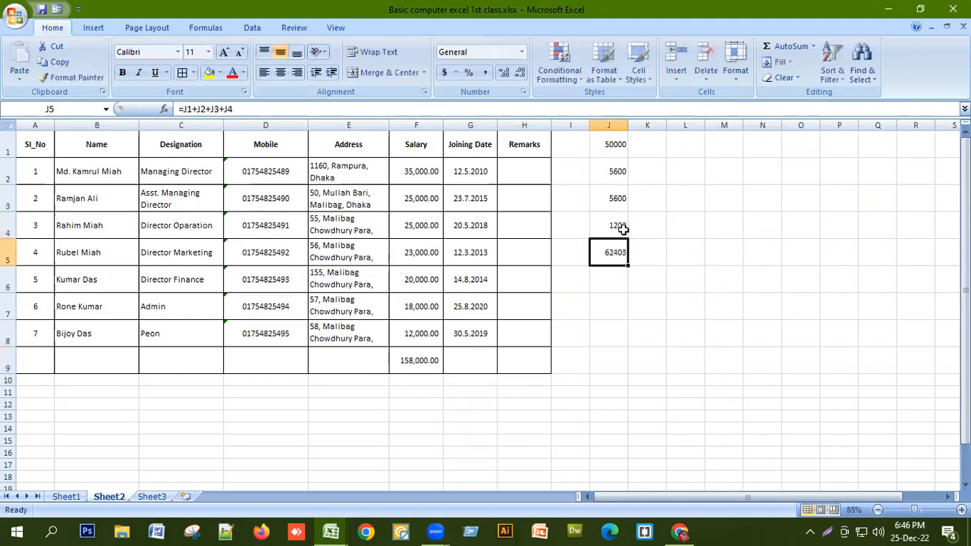
Enter 8500 in L1 and 620 in L2 as numbers for a subtraction example.
left_click(684, 142)
type("8")
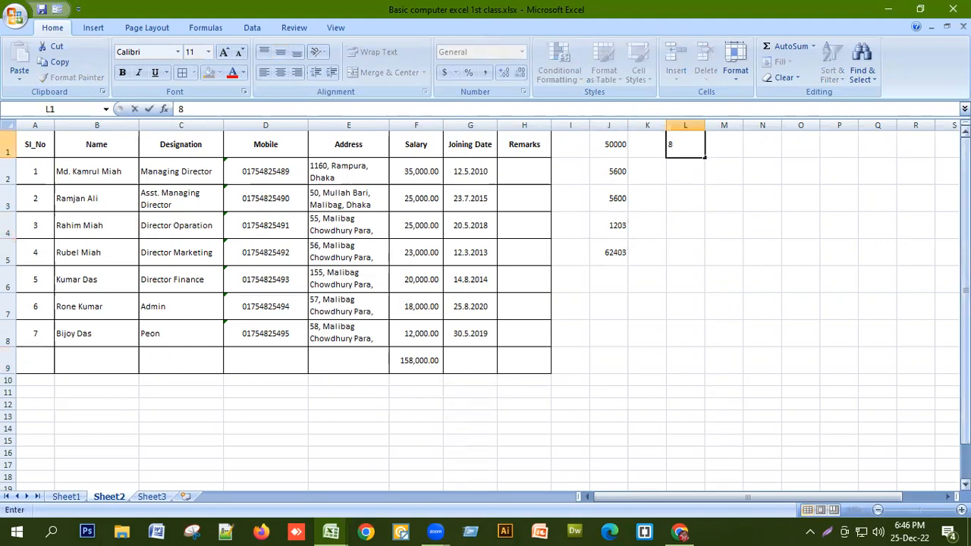
type("500")
key("Return")
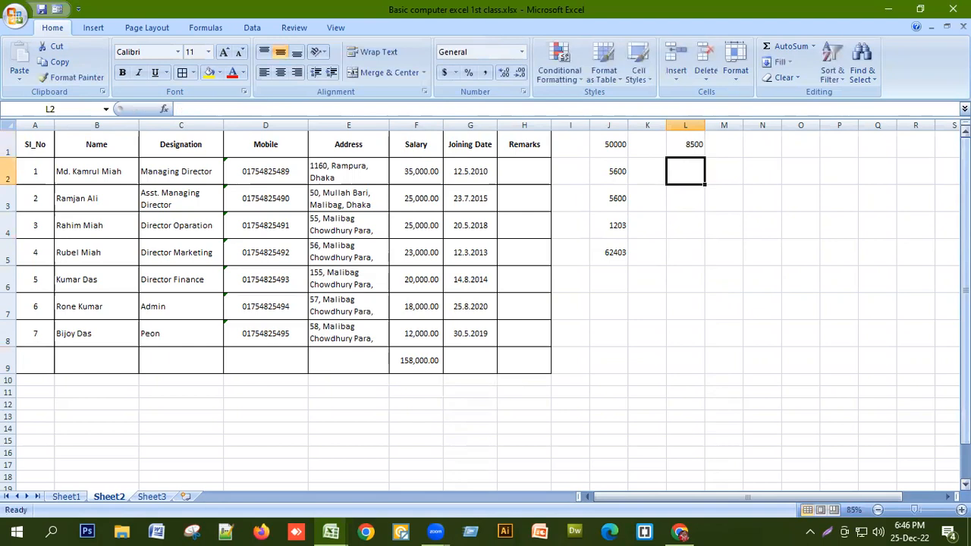
type("620")
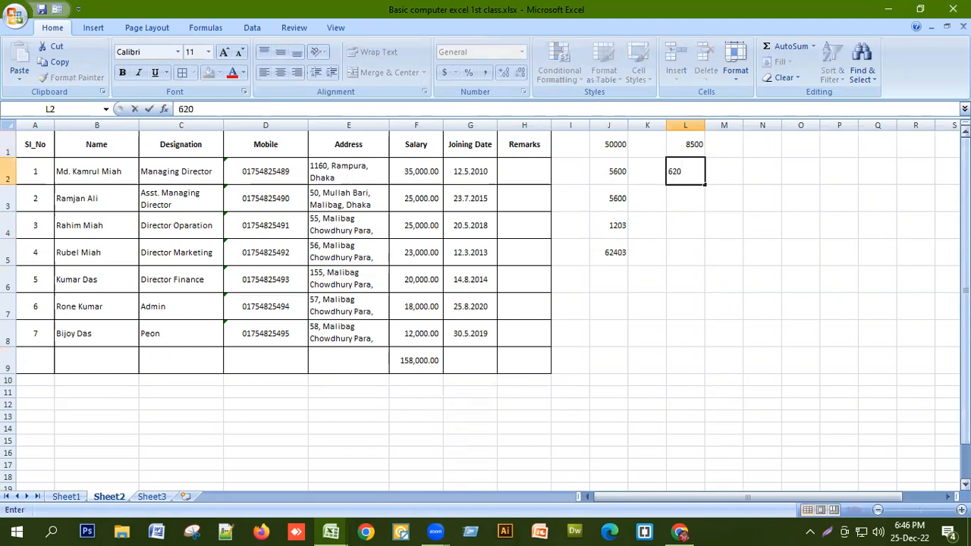
key("Return")
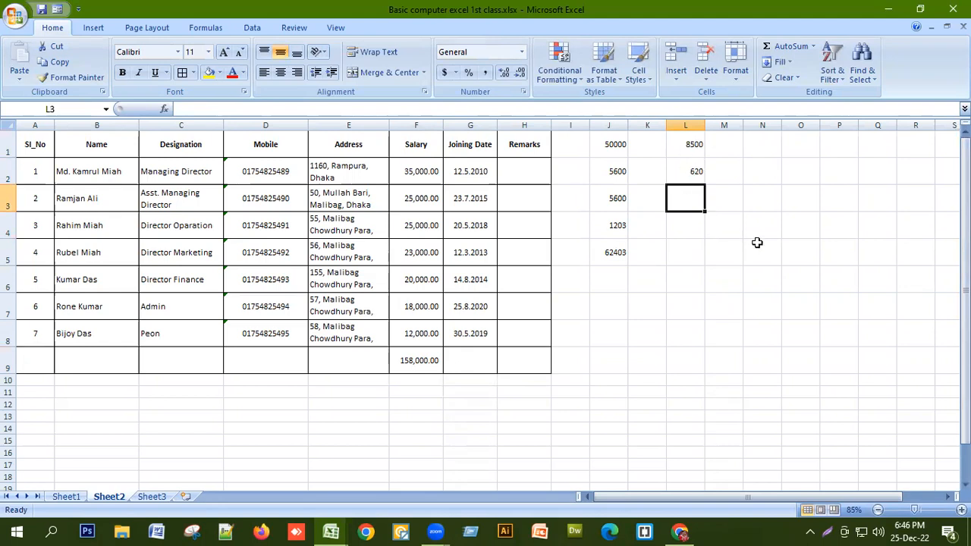
Subtract L2 from L1 in cell L3 with the formula =L1-L2 and check the entered formula.
type("=")
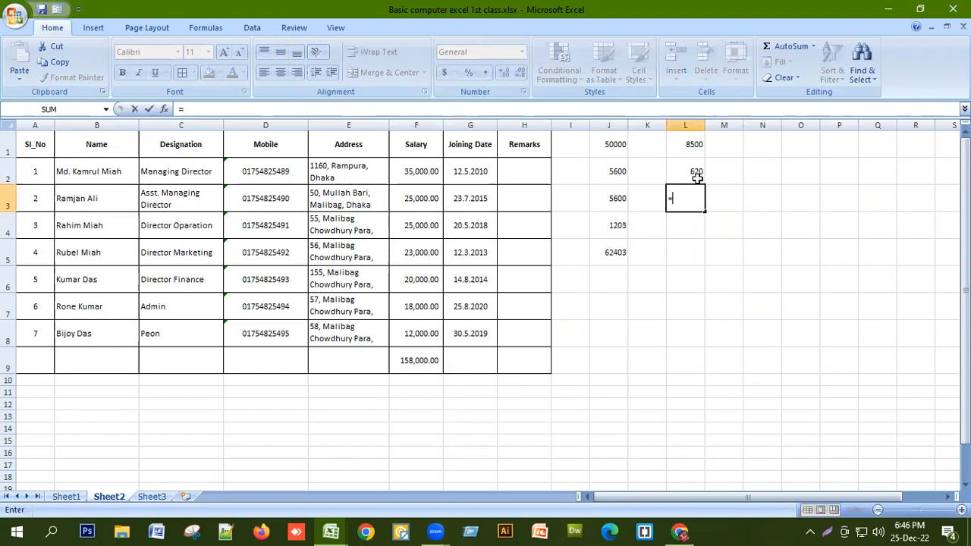
type("l1")
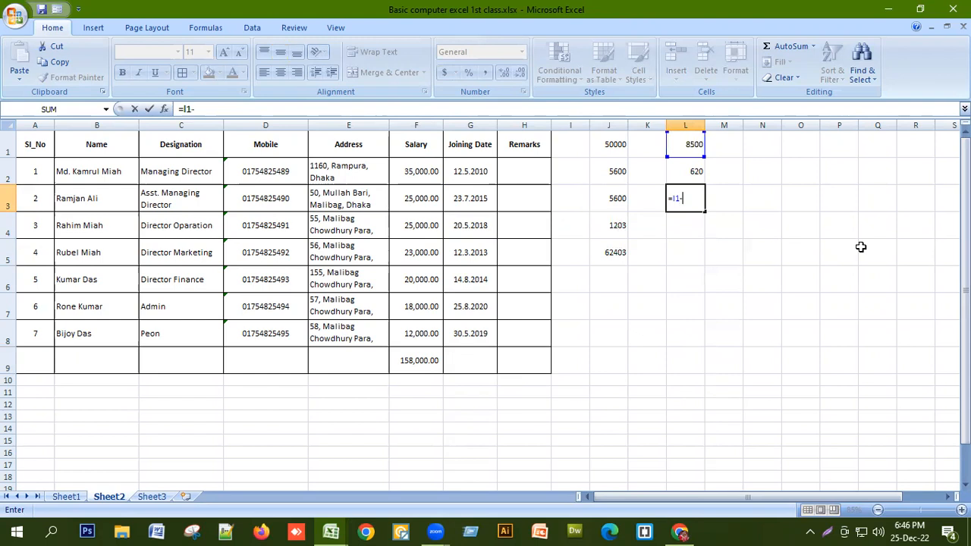
type("-l2")
key("Return")
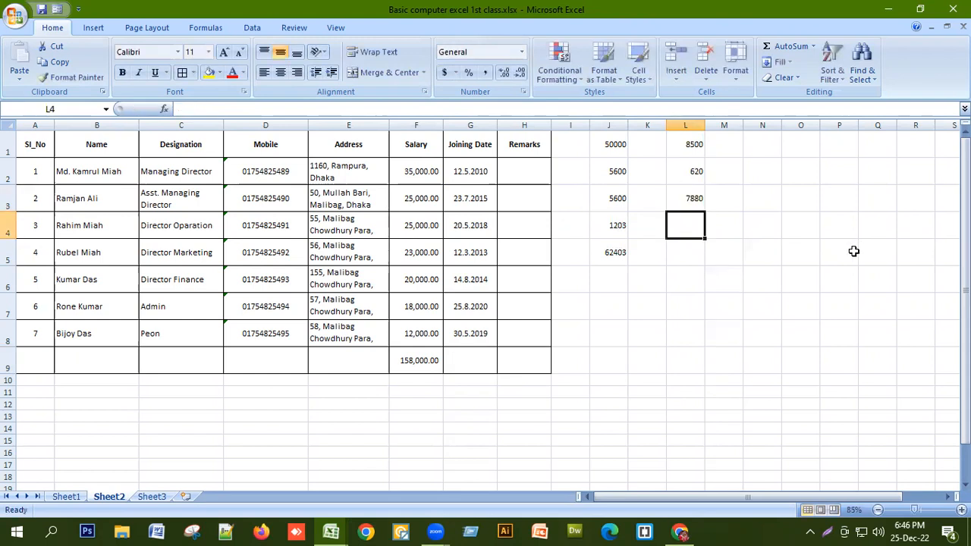
left_click(692, 199)
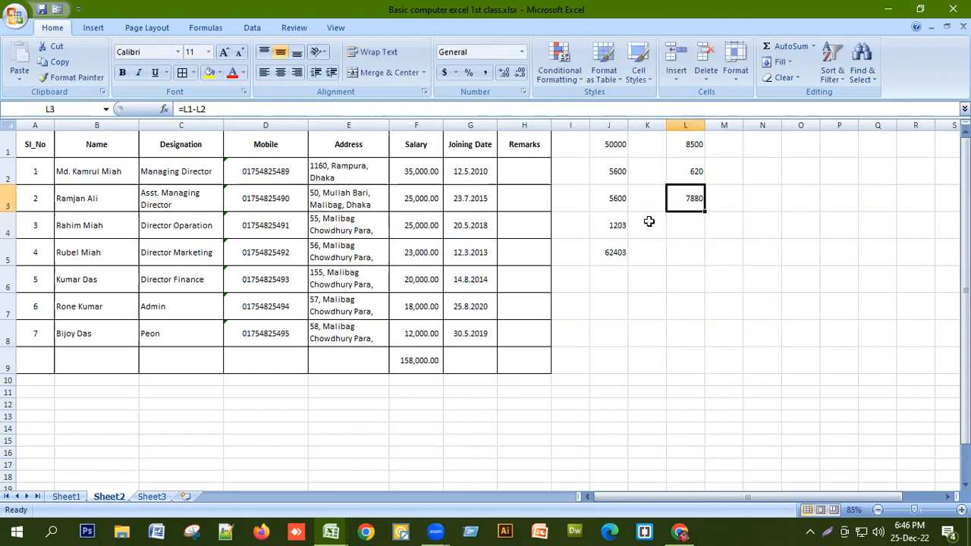
left_click(732, 202)
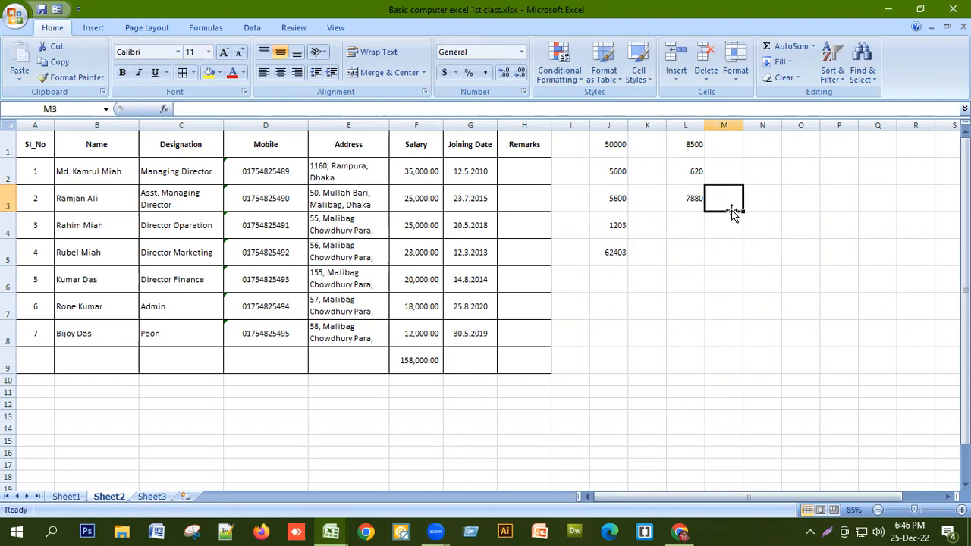
Subtract L3 from the column J total in cell L5 with the formula =J5-L3 and check the entered formula.
left_click(691, 258)
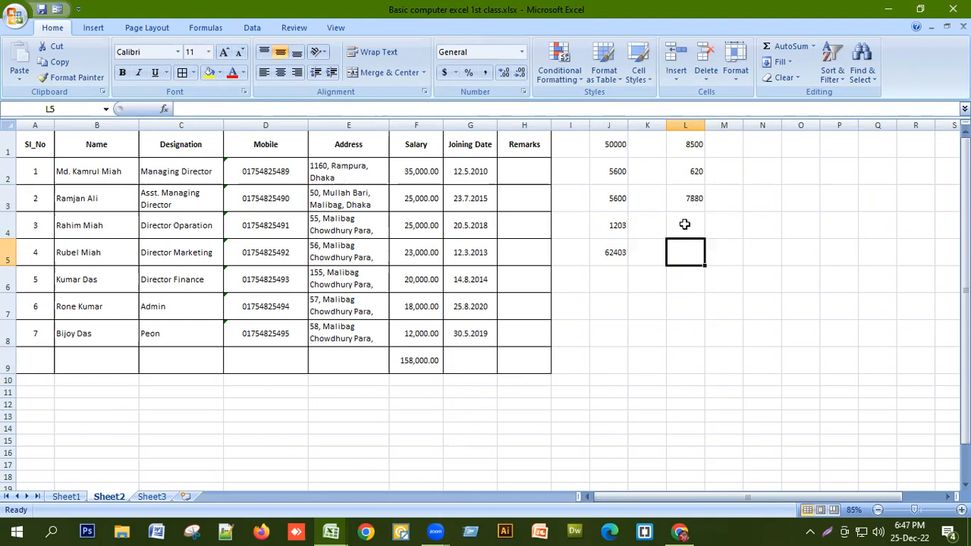
type("=")
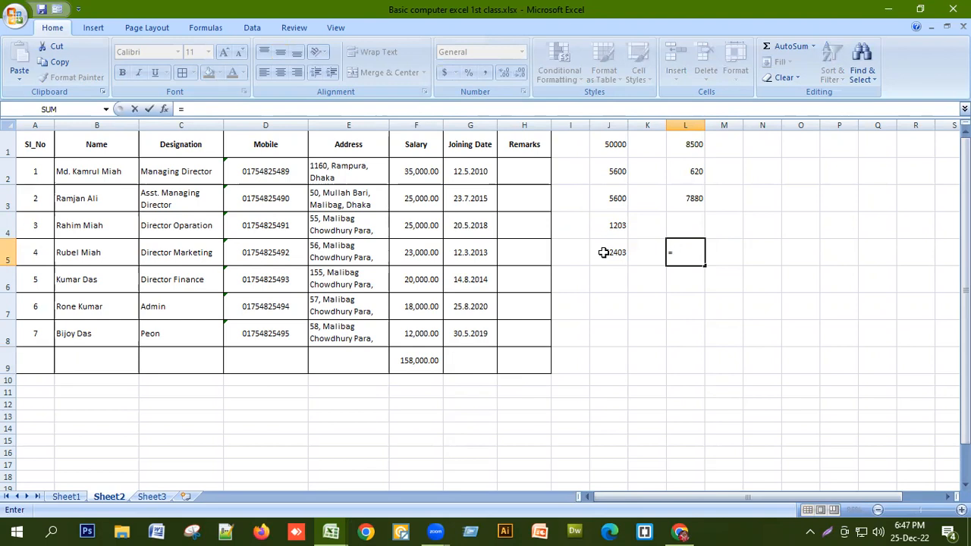
type("j5")
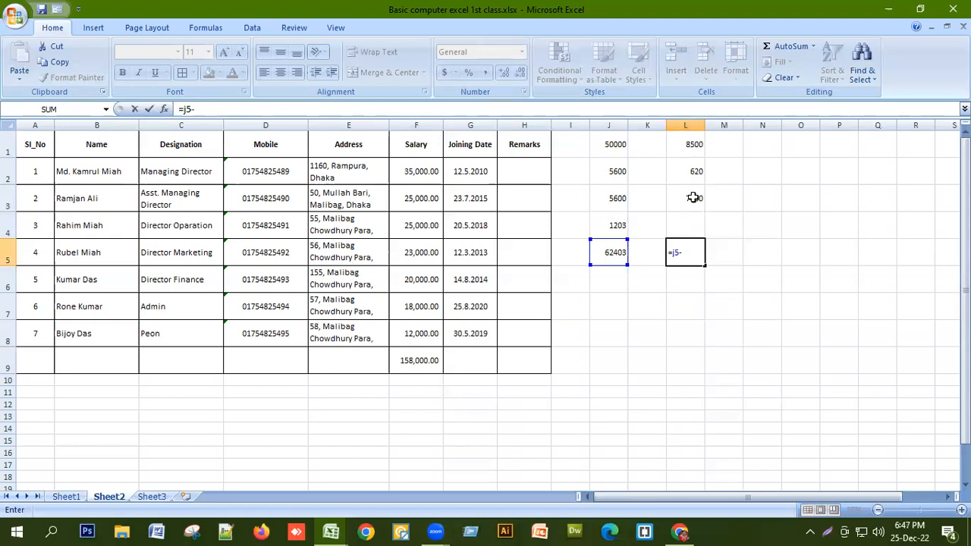
type("-l")
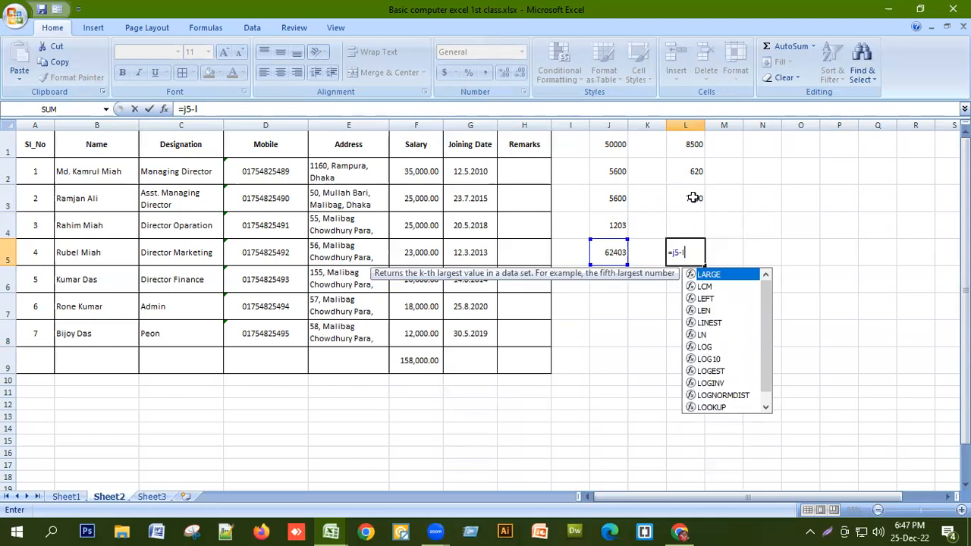
type("3")
key("Return")
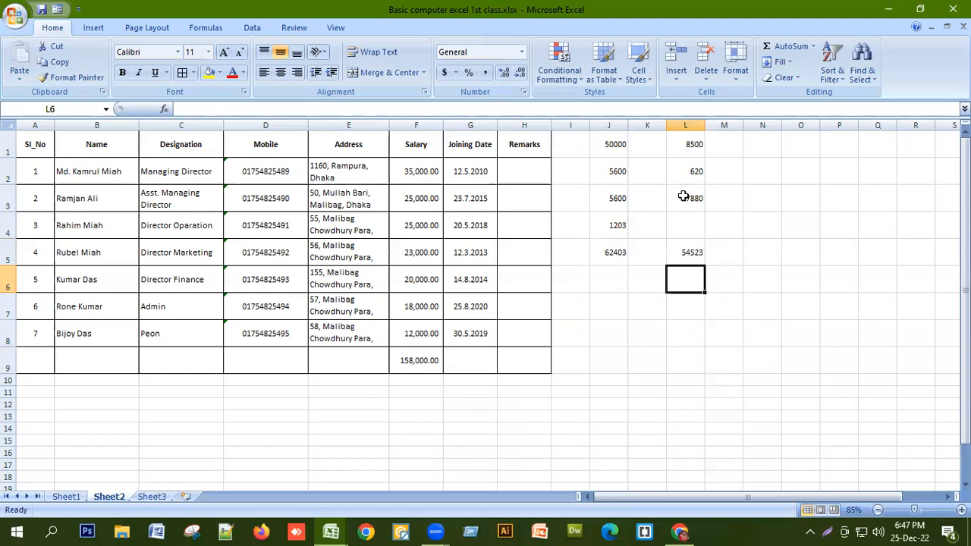
left_click(687, 250)
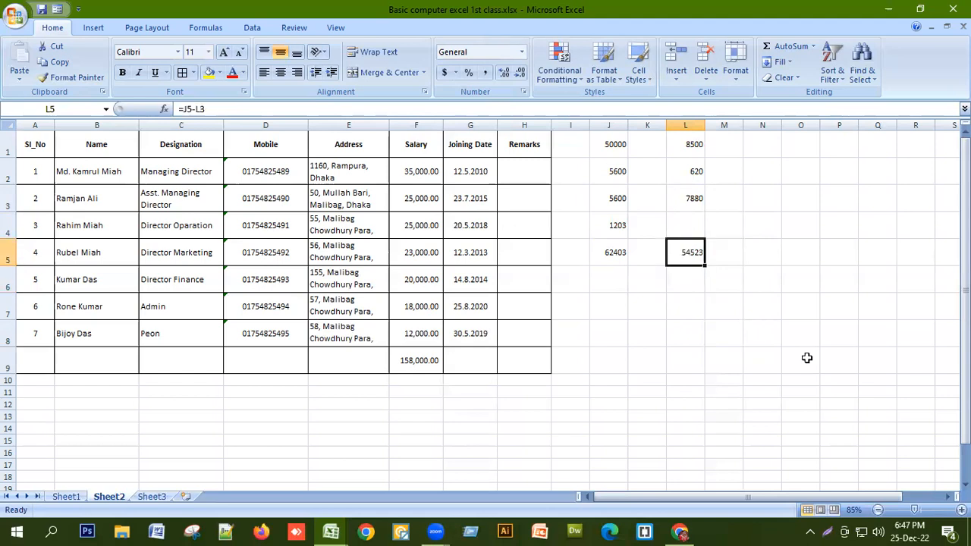
Replace the value in L2 with 7563 and review the formulas in L3 and J5.
left_click(684, 169)
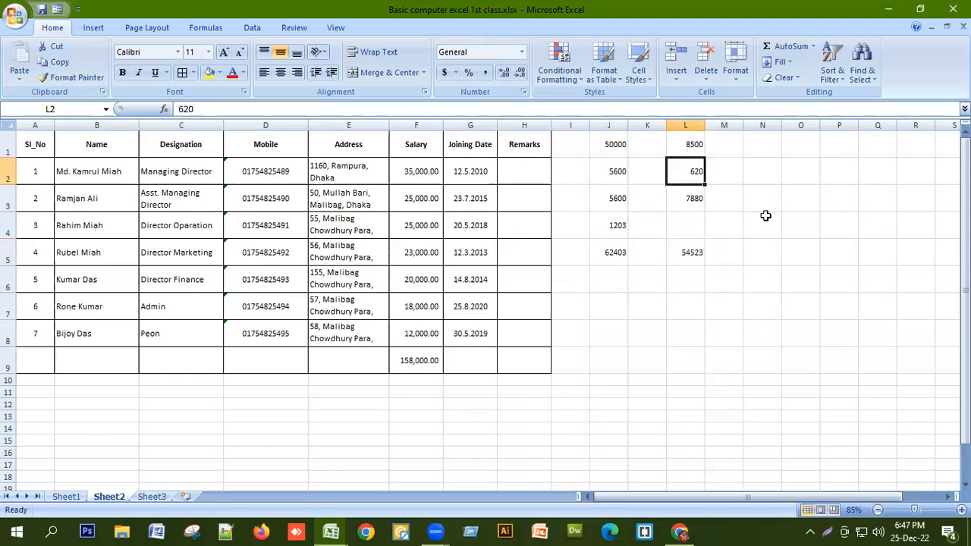
type("7563")
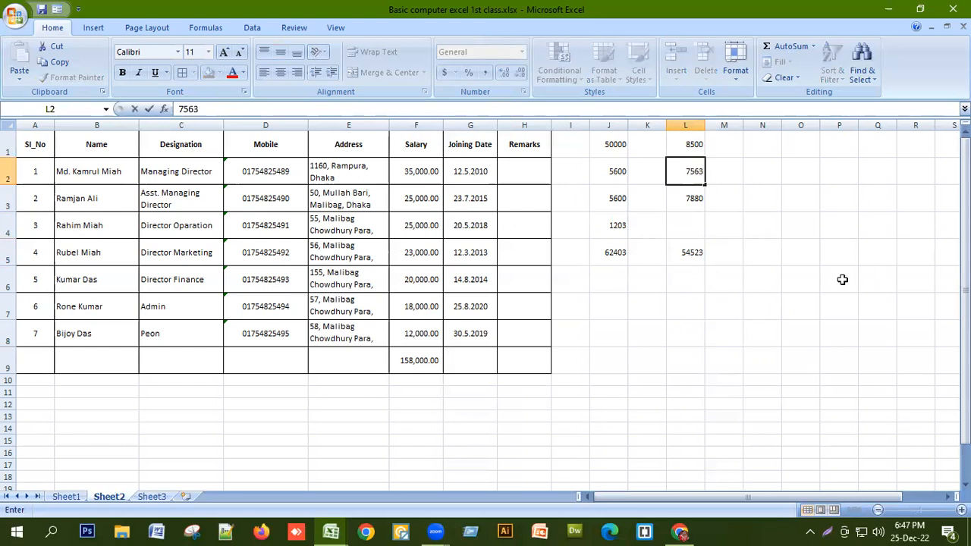
left_click(808, 224)
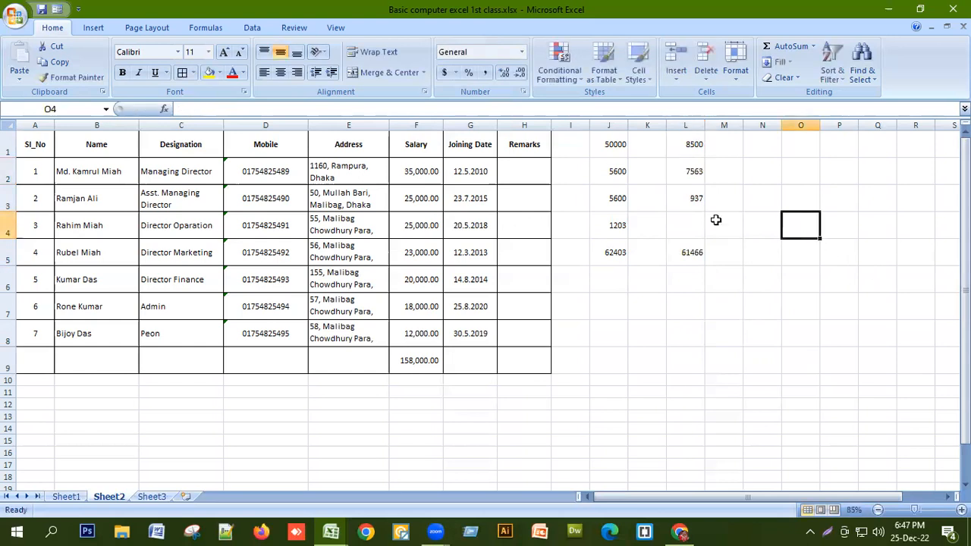
left_click(689, 197)
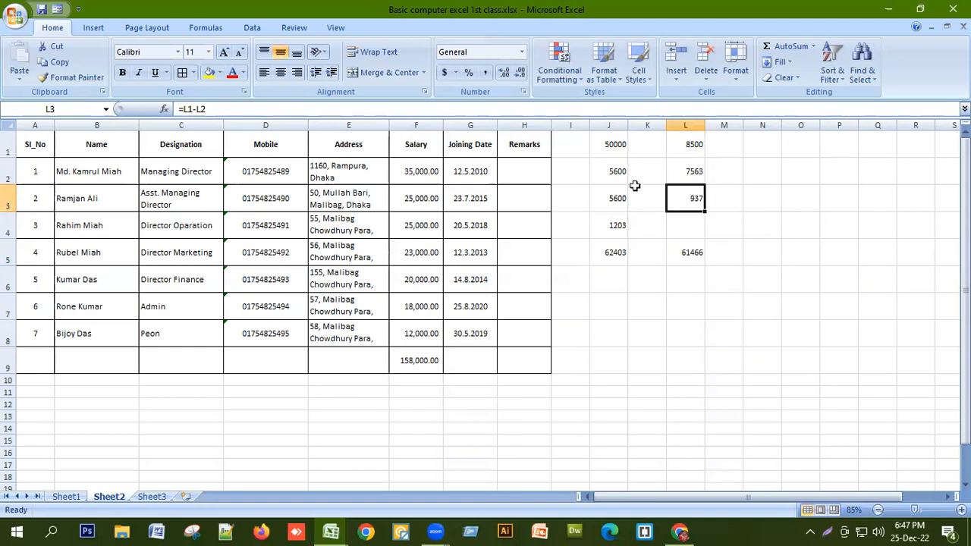
left_click(611, 258)
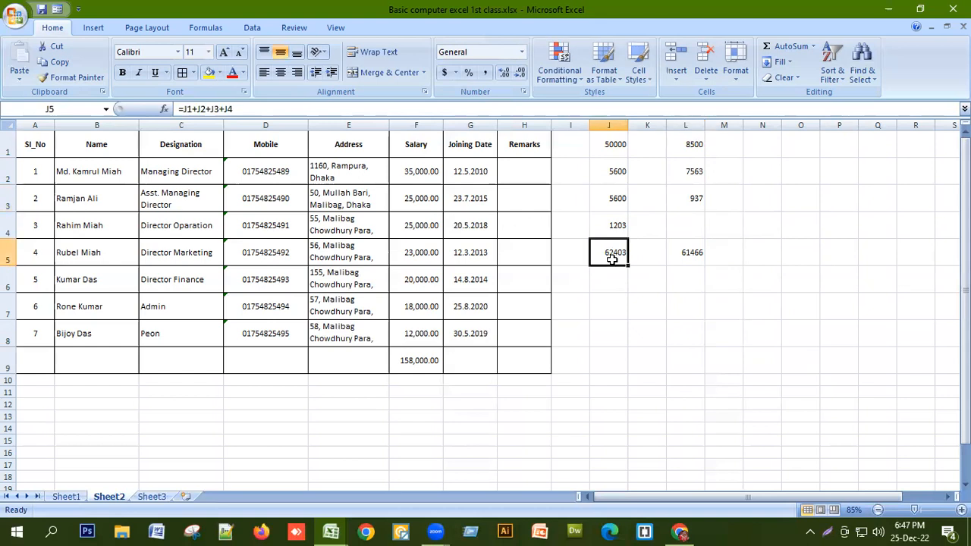
left_click(691, 199)
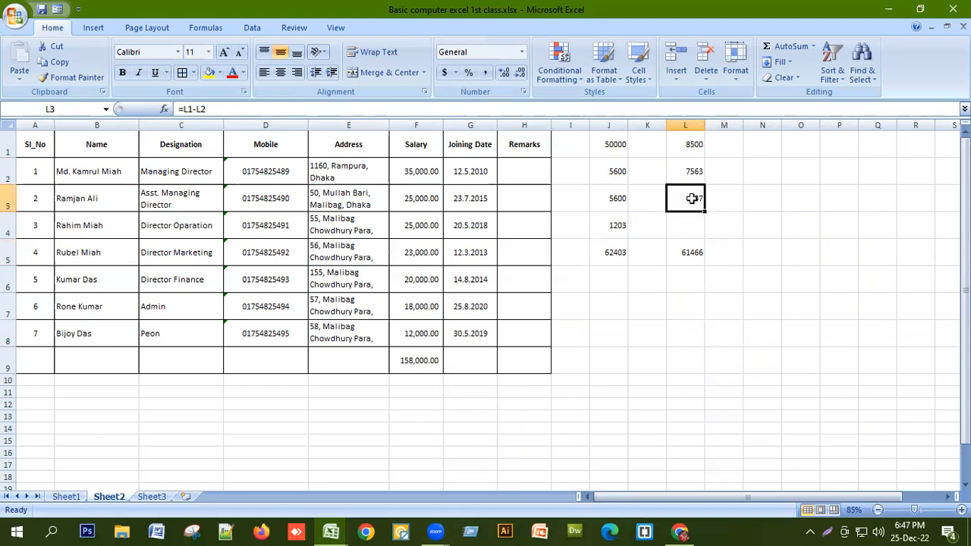
Enter 8900 in N1 and 60 in N2 as numbers for a multiplication example.
left_click(422, 366)
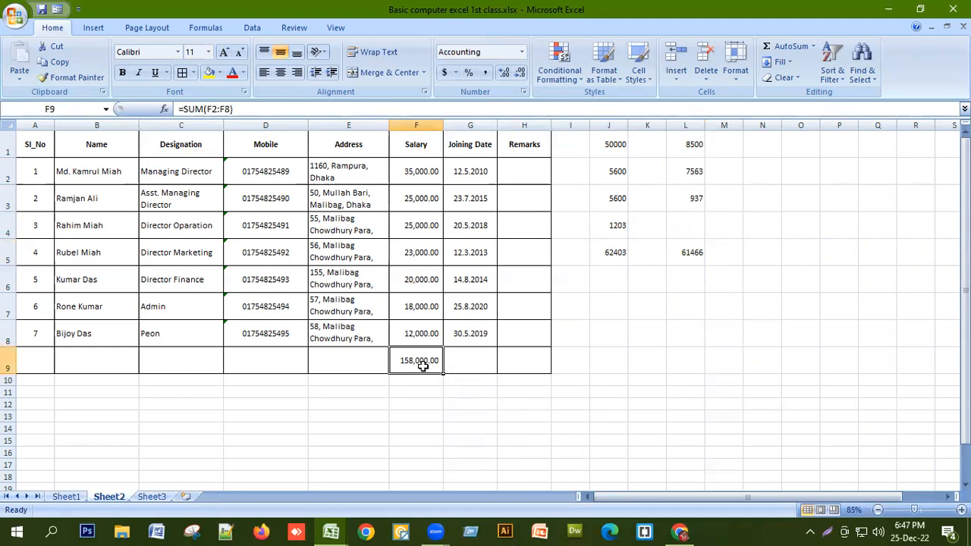
left_click(768, 149)
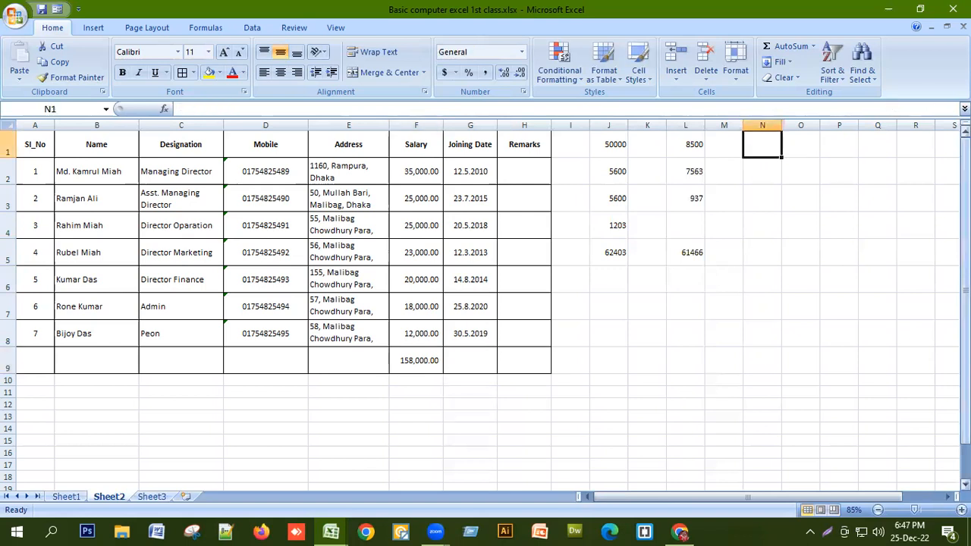
type("8900")
key("Return")
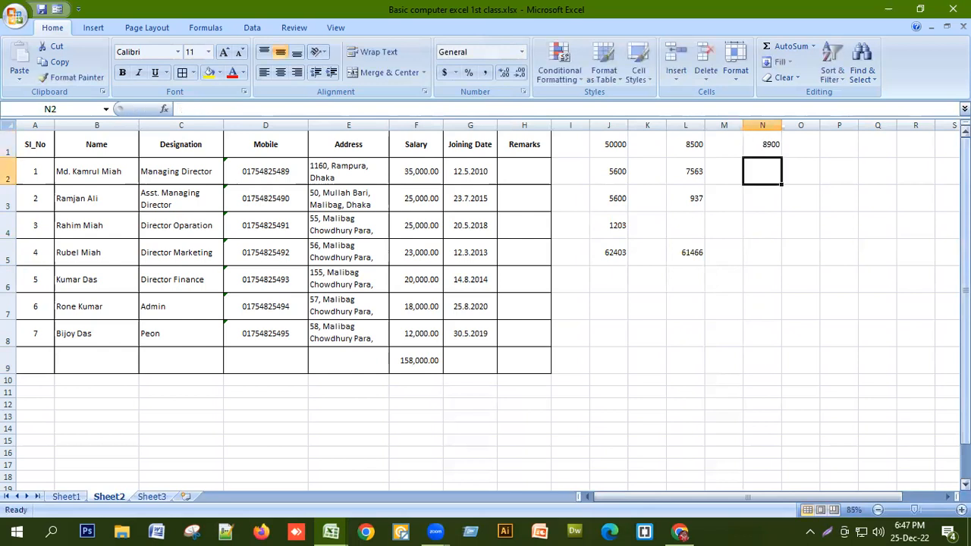
type("60")
key("Return")
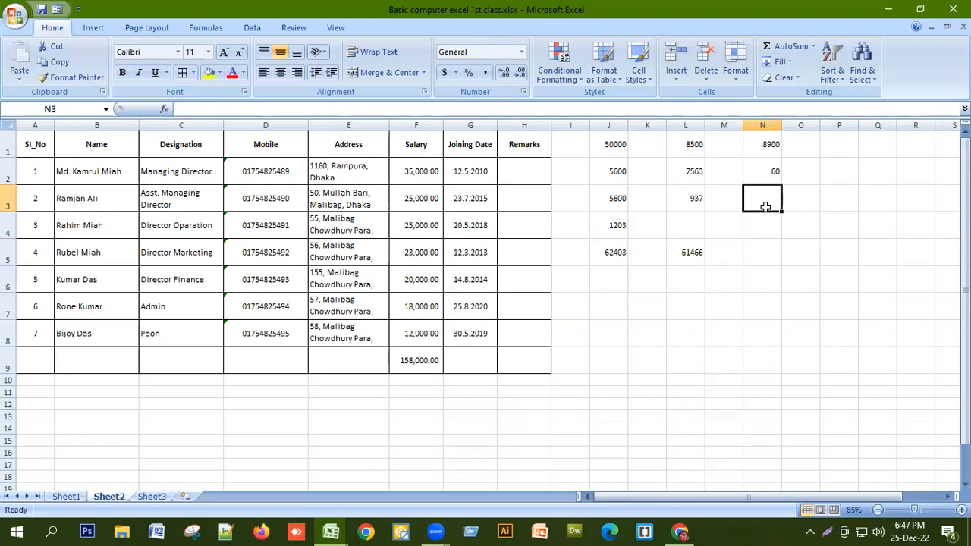
Multiply N1 by N2 in cell N3 with the formula =N1*N2.
type("=")
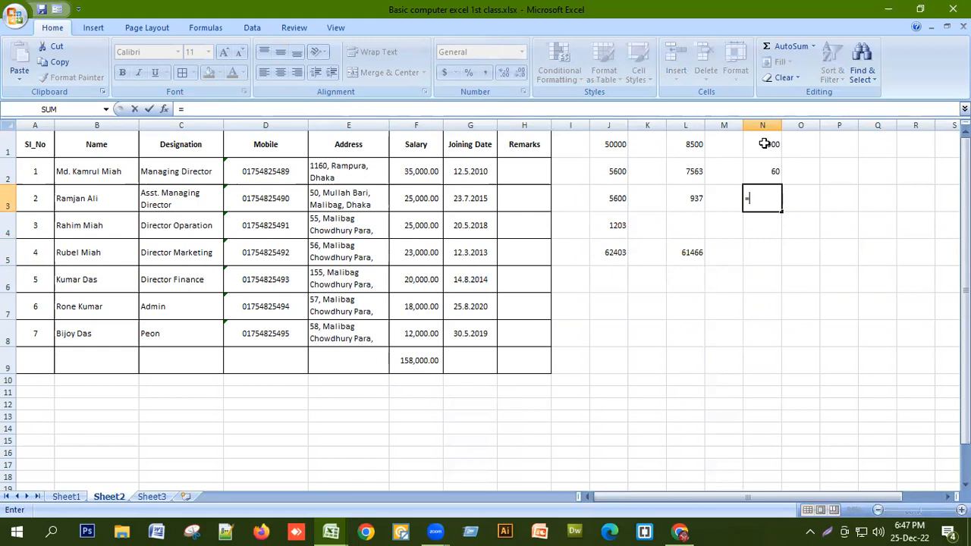
left_click(753, 145)
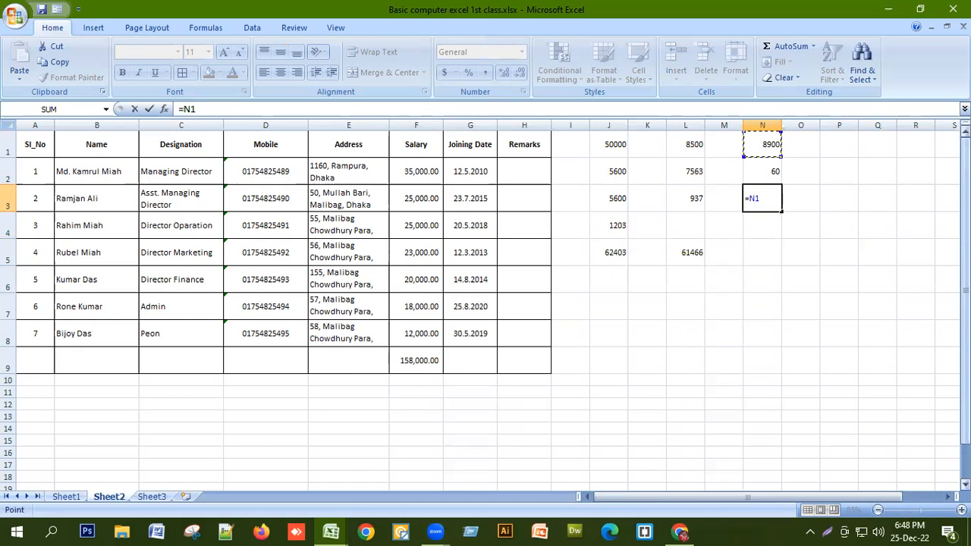
type("*")
left_click(771, 169)
key("Return")
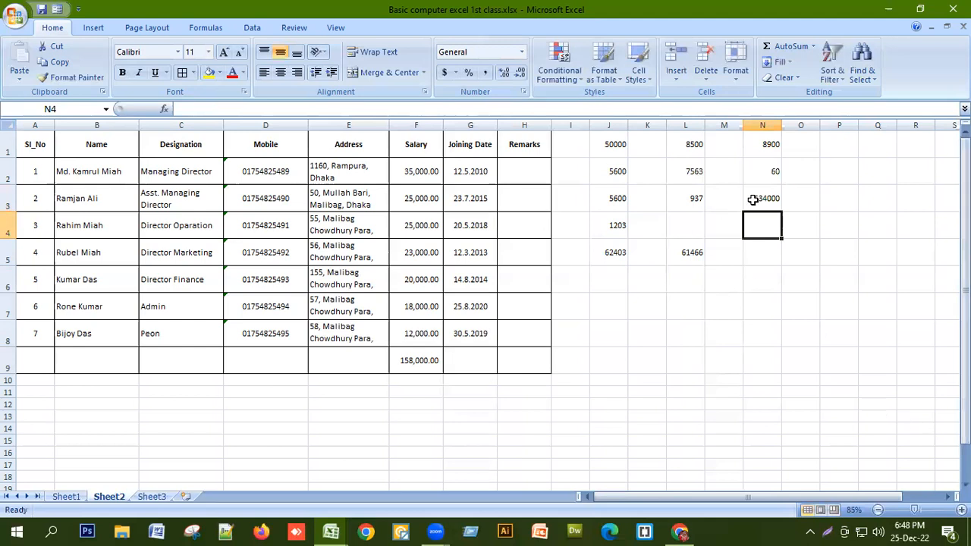
Replace the value in N1 with 750 to recalculate the product.
left_click(771, 149)
type("7")
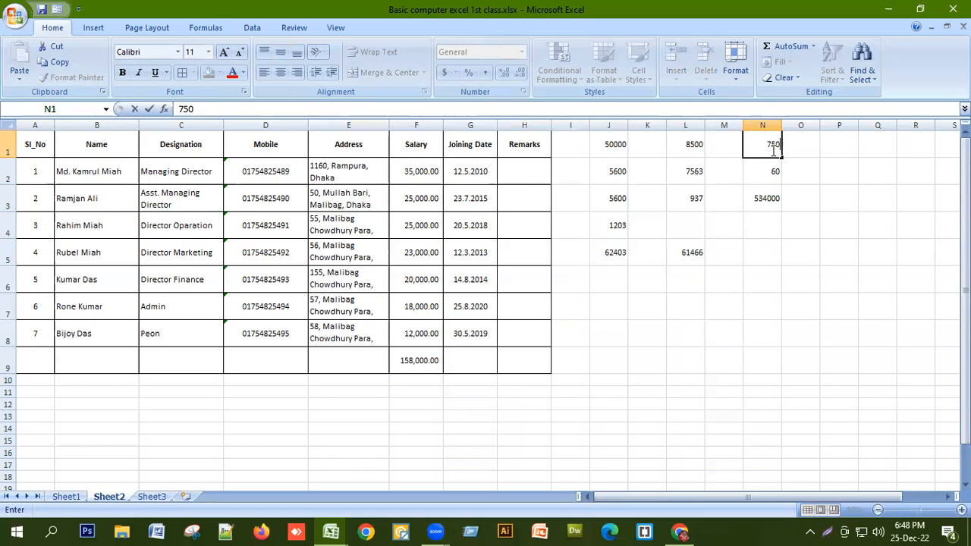
type("50")
key("Return")
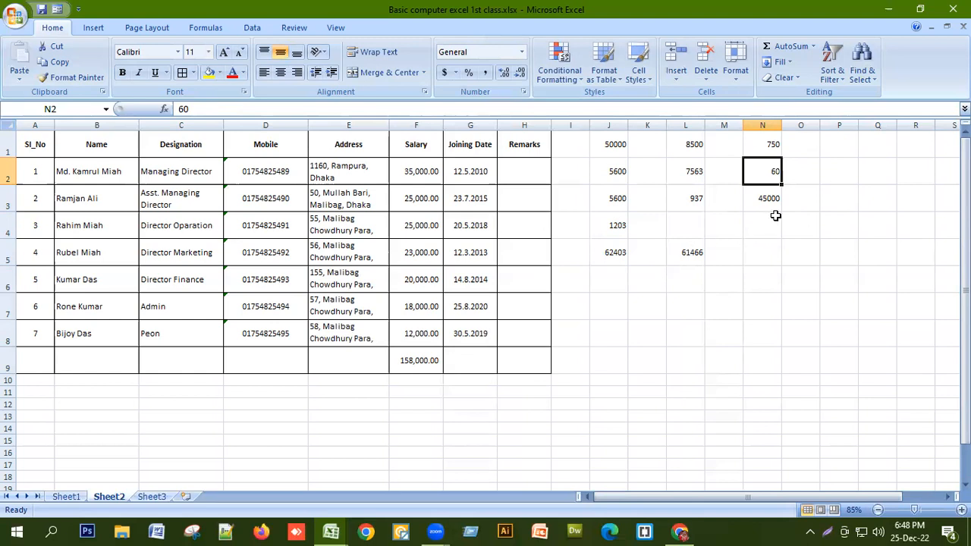
Enter 8000 in O1 and 80 in O2 as numbers for a division example.
left_click(811, 145)
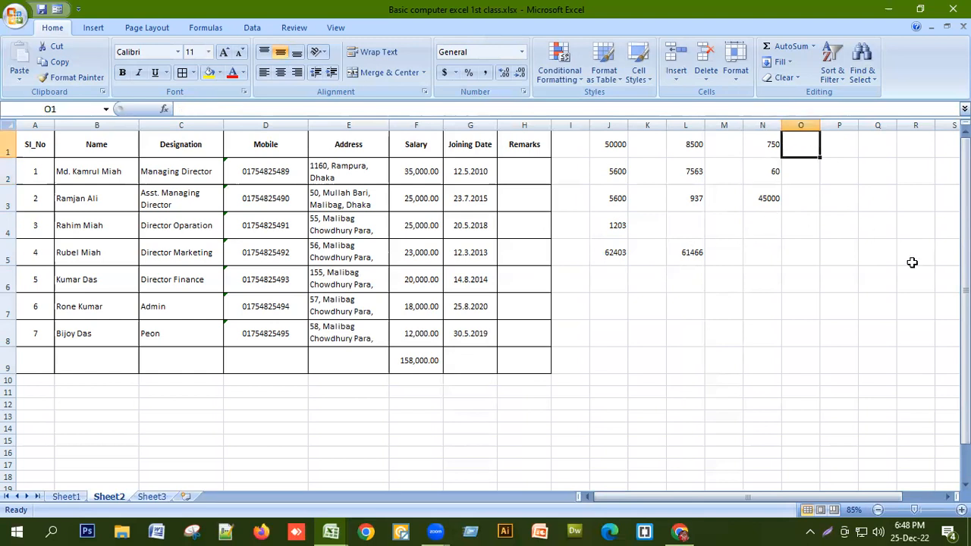
type("8000")
key("Return")
type("80")
key("Return")
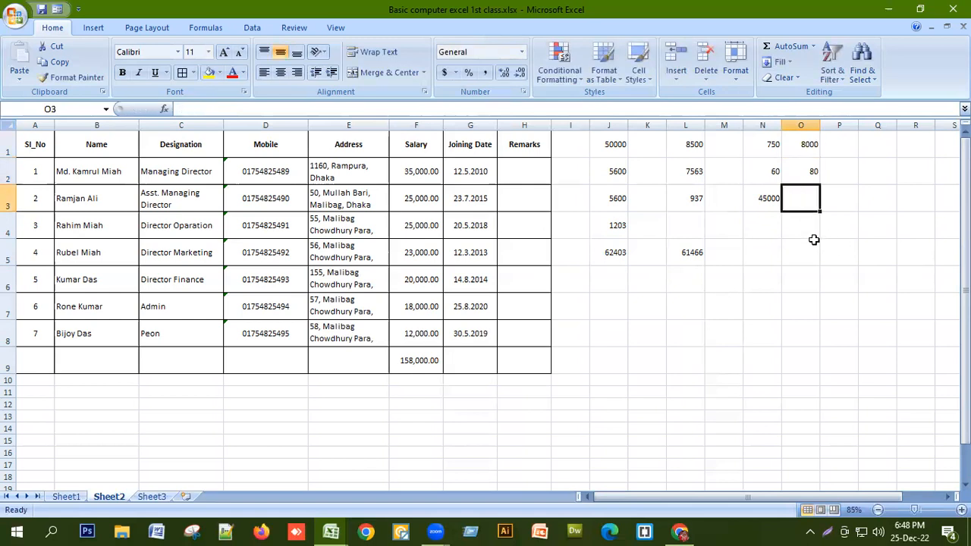
Divide O1 by O2 in cell O3 with the formula =O1/O2.
type("=")
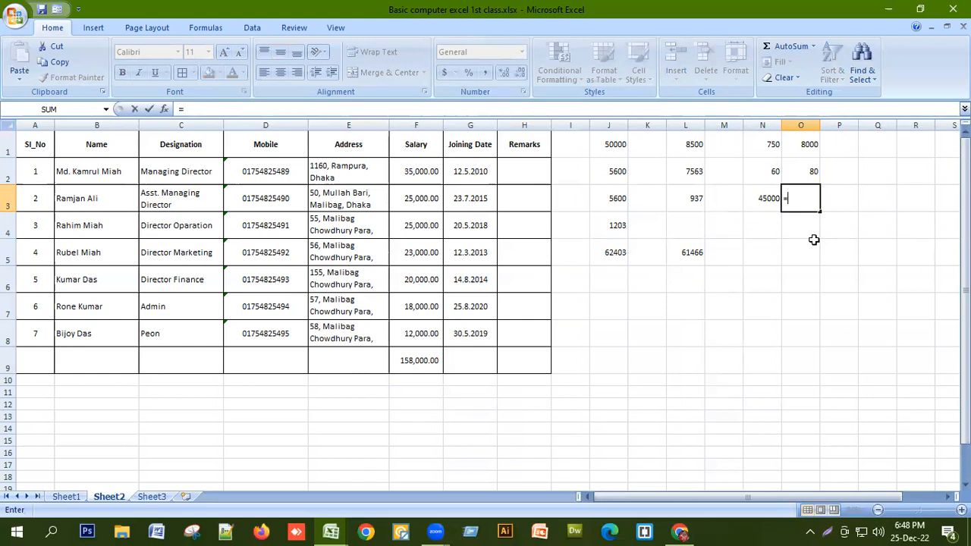
left_click(807, 145)
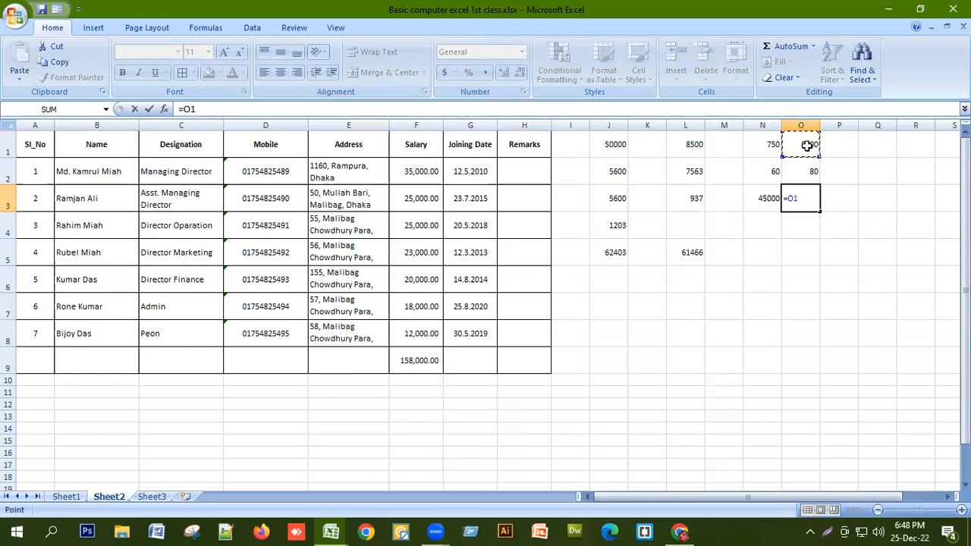
type("/")
left_click(803, 178)
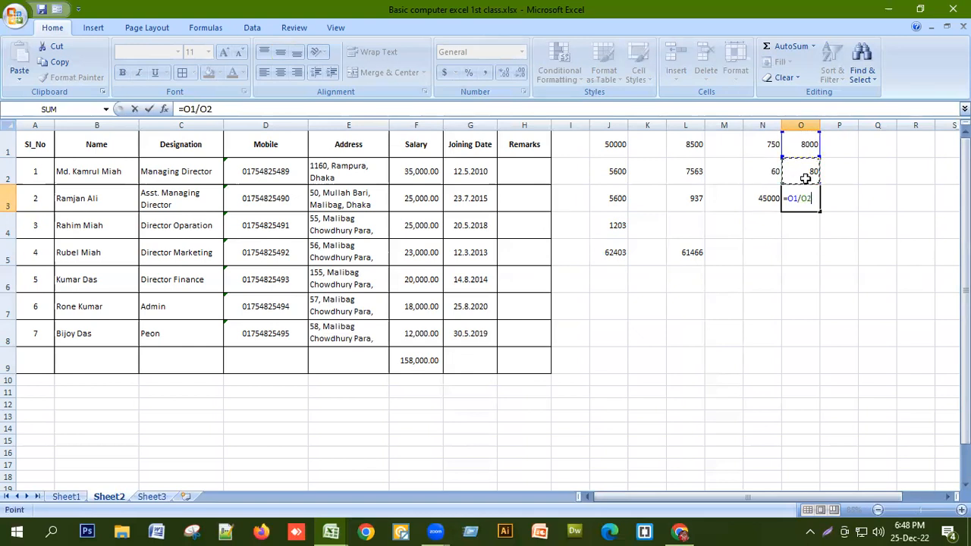
key("Return")
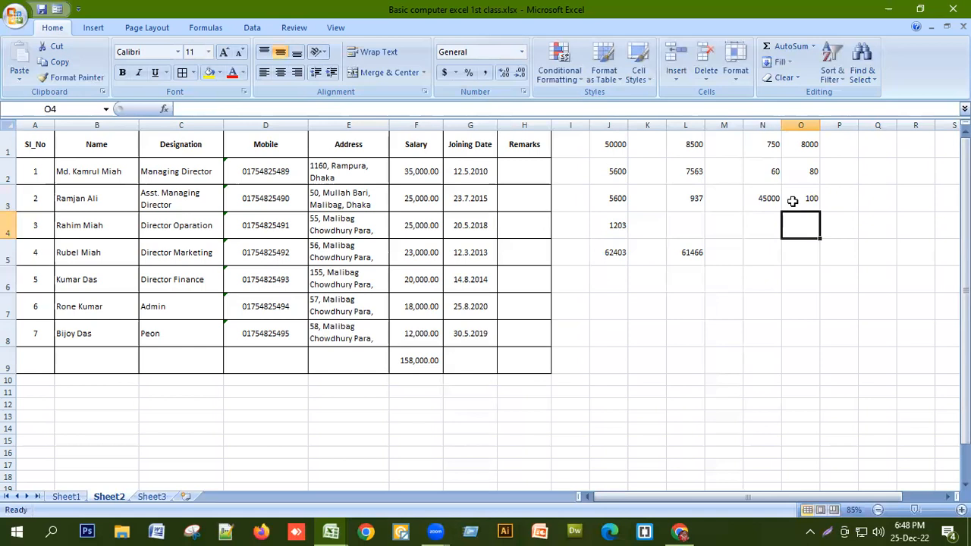
Replace the divisor in O2 with 90 to recalculate the quotient.
left_click(803, 172)
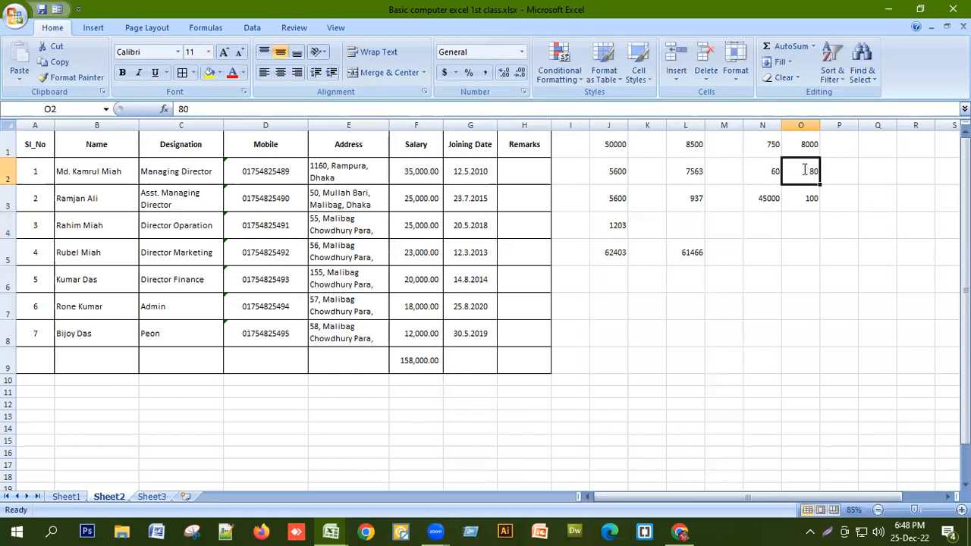
type("90")
key("Return")
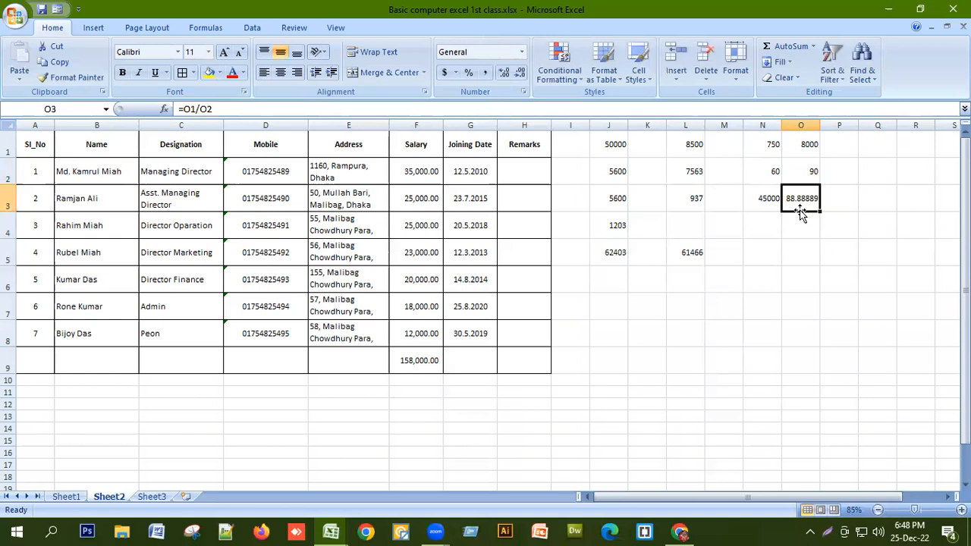
Enter 1000 in Q1 and 2000 in Q2, and extend the number series down to Q6.
left_click(867, 145)
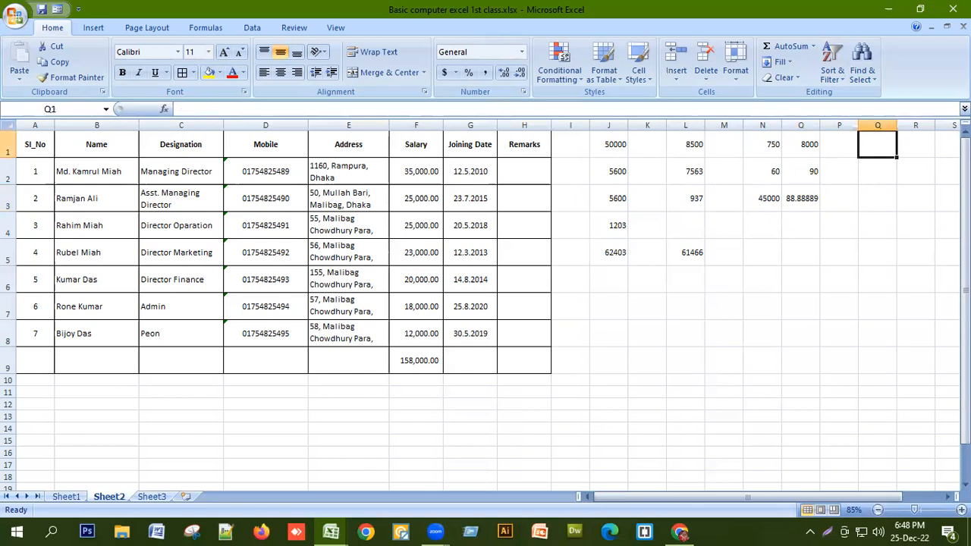
type("1000")
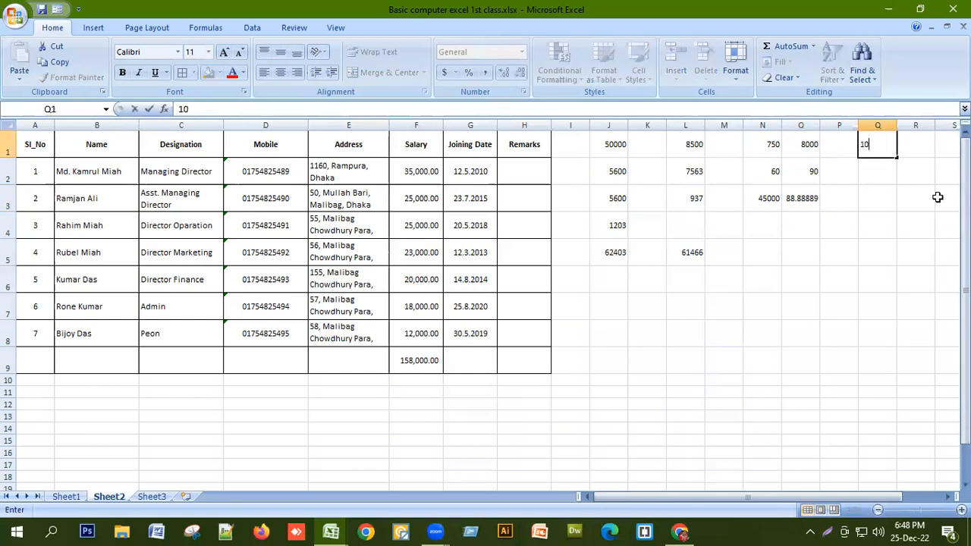
key("Return")
type("2000")
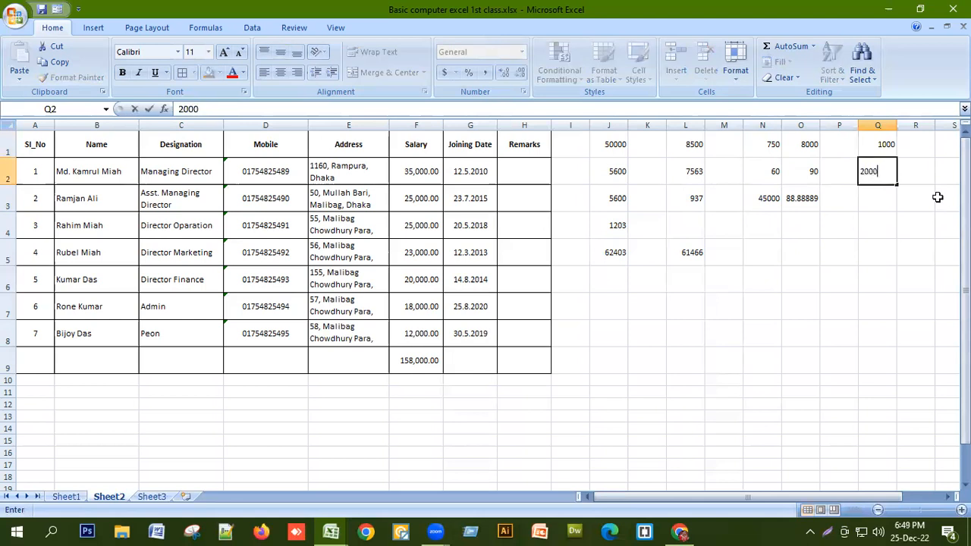
key("Return")
left_click_drag(873, 144, 896, 298)
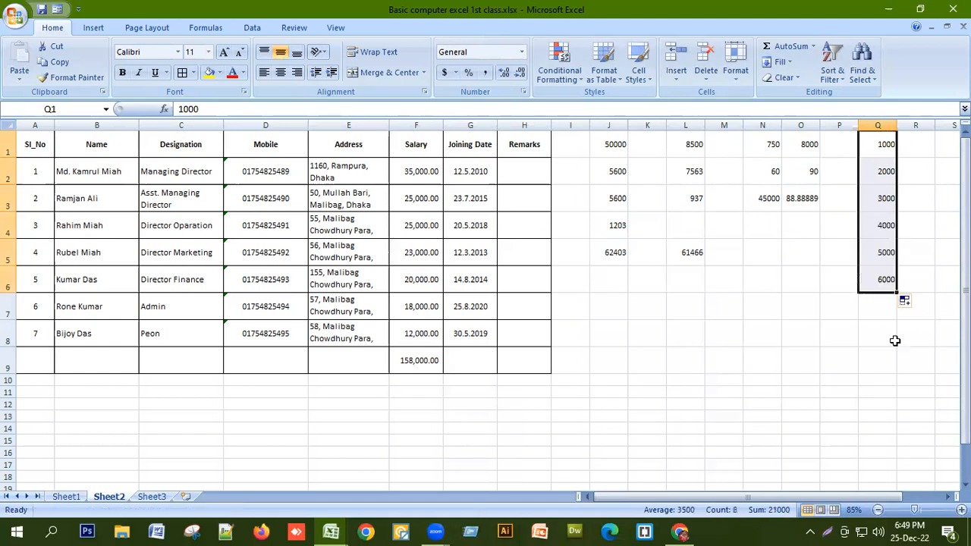
Find the smallest number of the column Q series in cell Q7 with the formula =min(q1:q6).
left_click(877, 309)
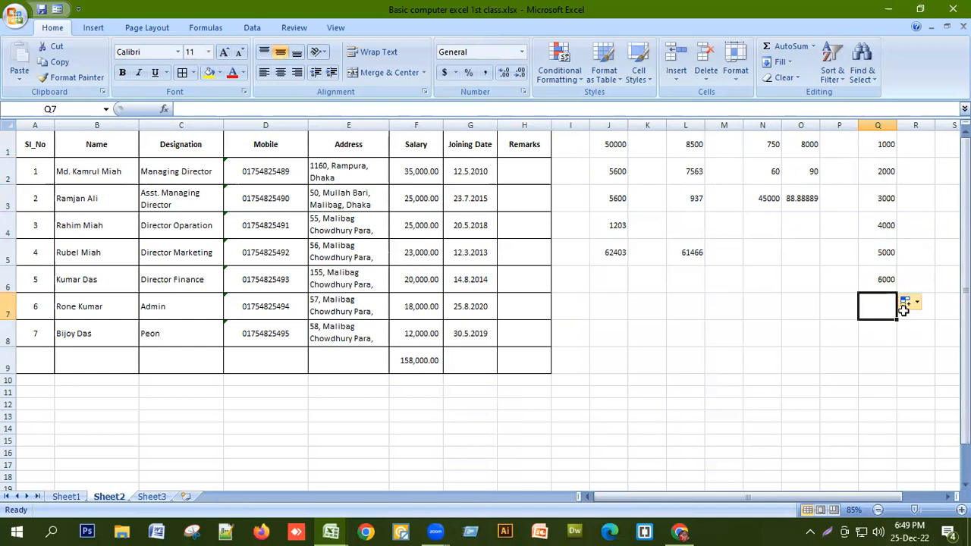
type("=")
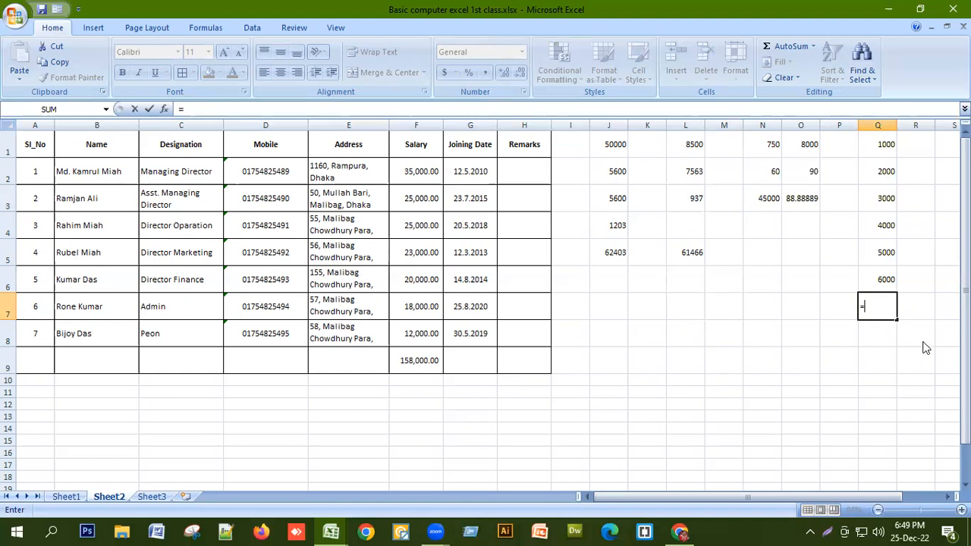
type("min")
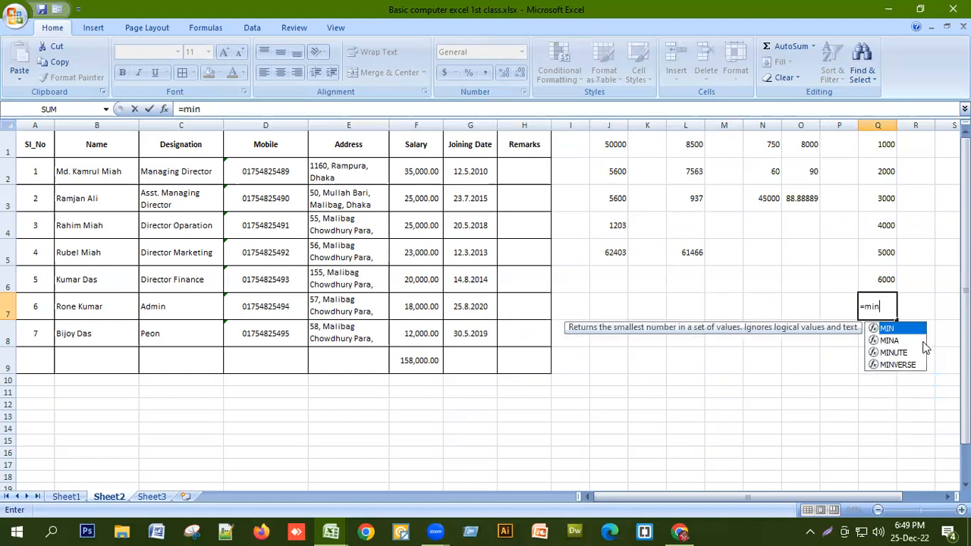
type("(")
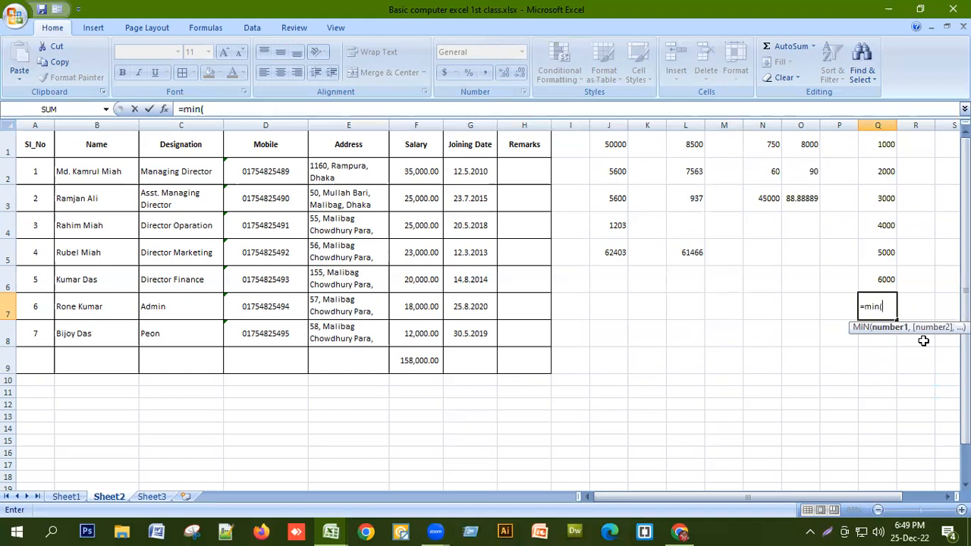
type("q1:q")
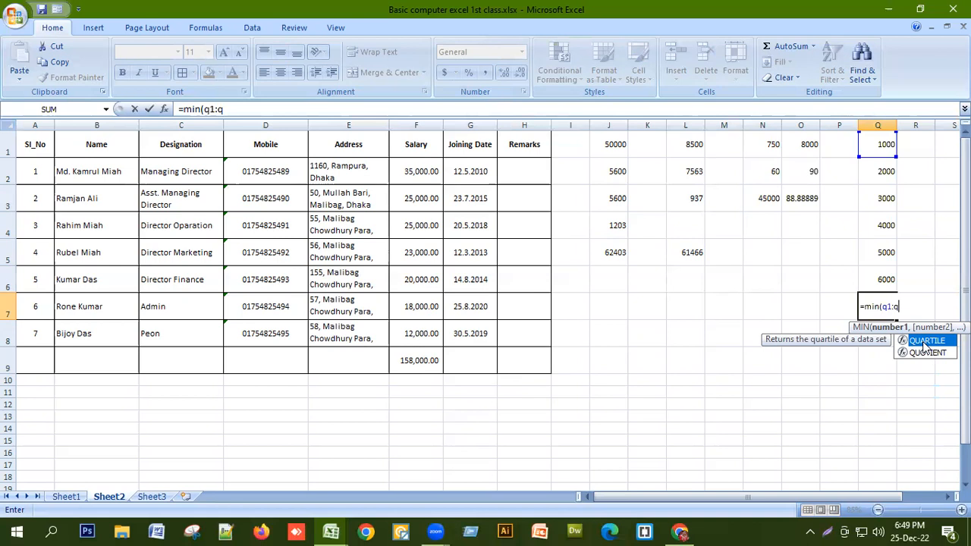
type("6")
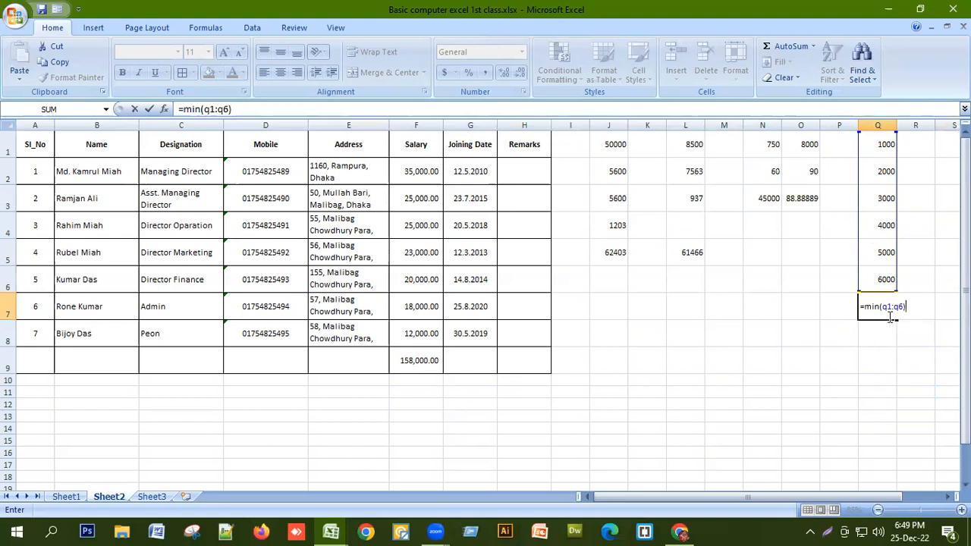
key("Return")
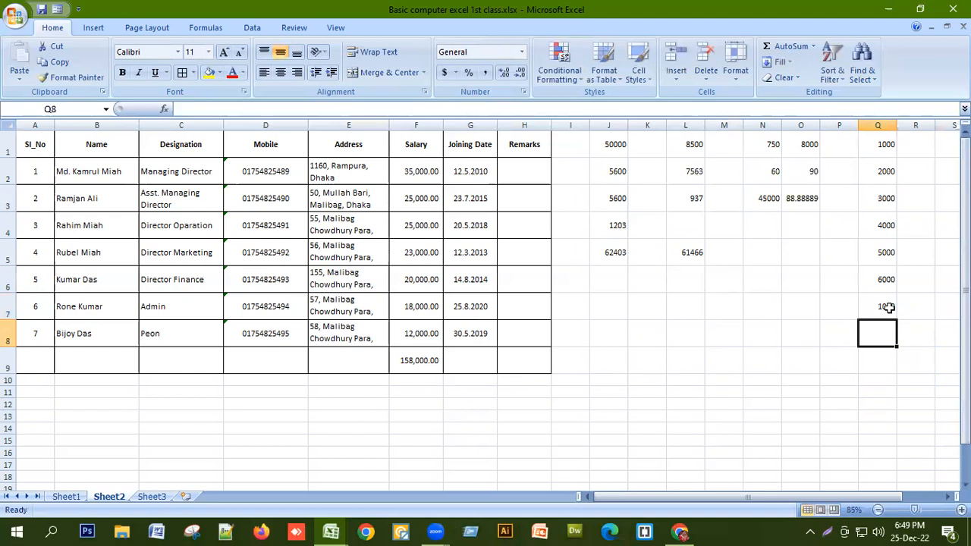
Replace the value in Q4 with 500 to test the minimum formula.
left_click(893, 225)
type("5")
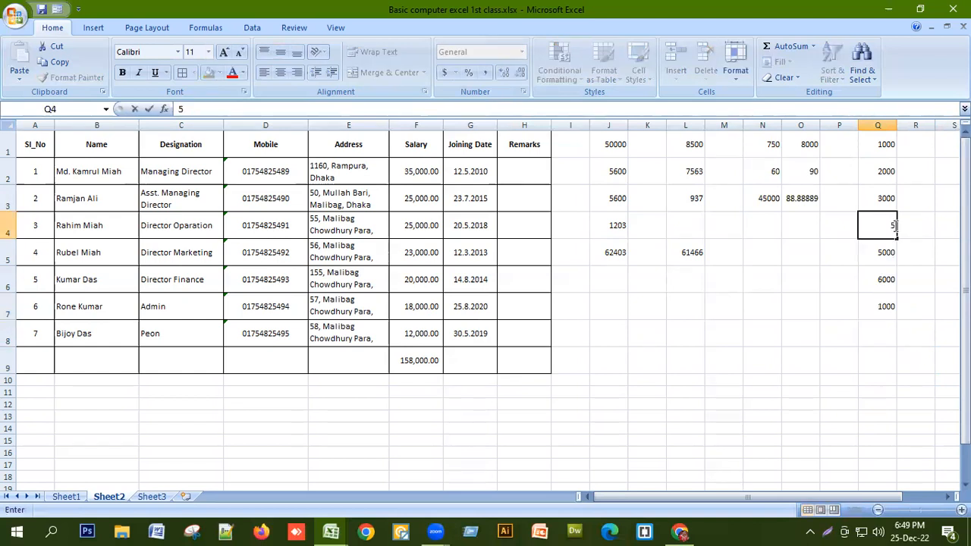
key("Return")
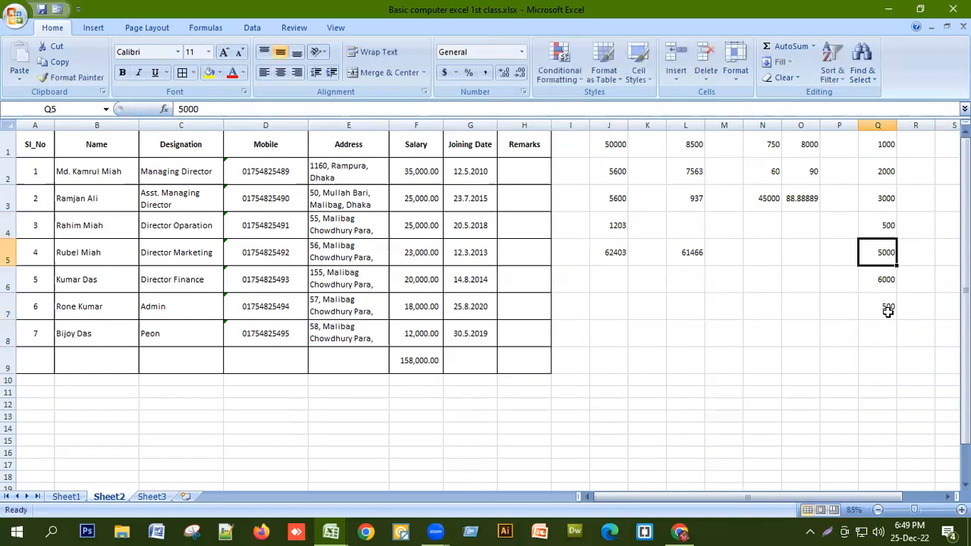
Copy the numbers in Q1:Q6 into column R starting at R1.
left_click_drag(872, 145, 863, 265)
key("ctrl+c")
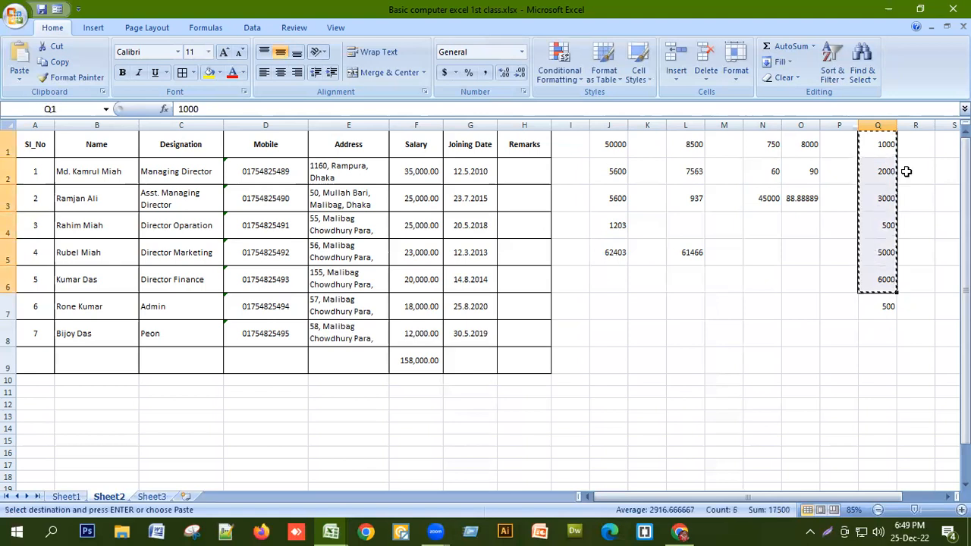
left_click(912, 137)
key("ctrl+v")
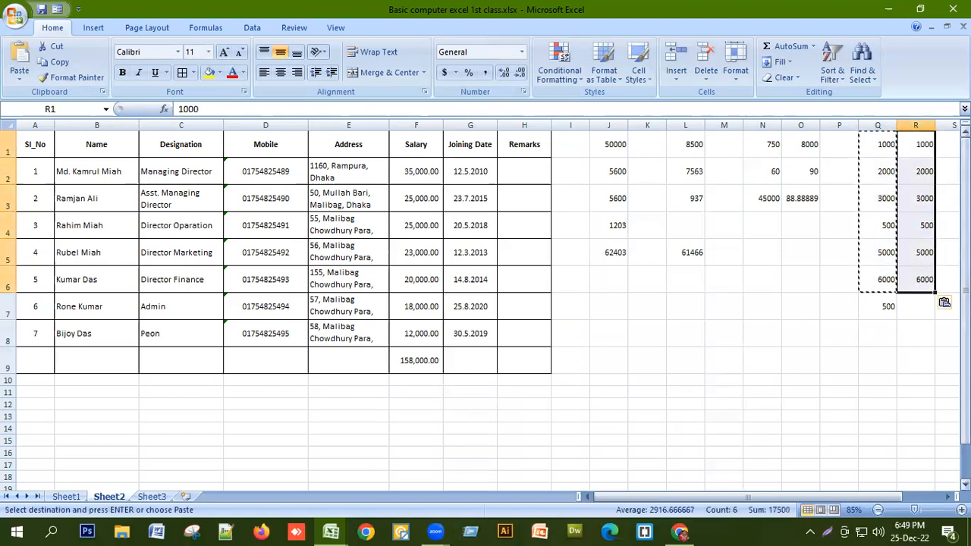
Find the largest number of the copied series in cell R7 with the formula =max(r1:r6).
left_click(915, 309)
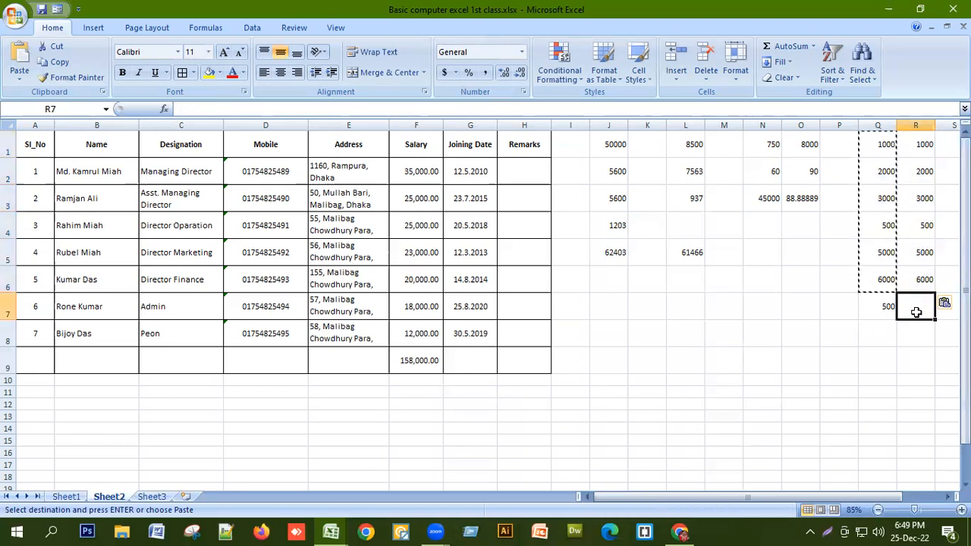
type("=")
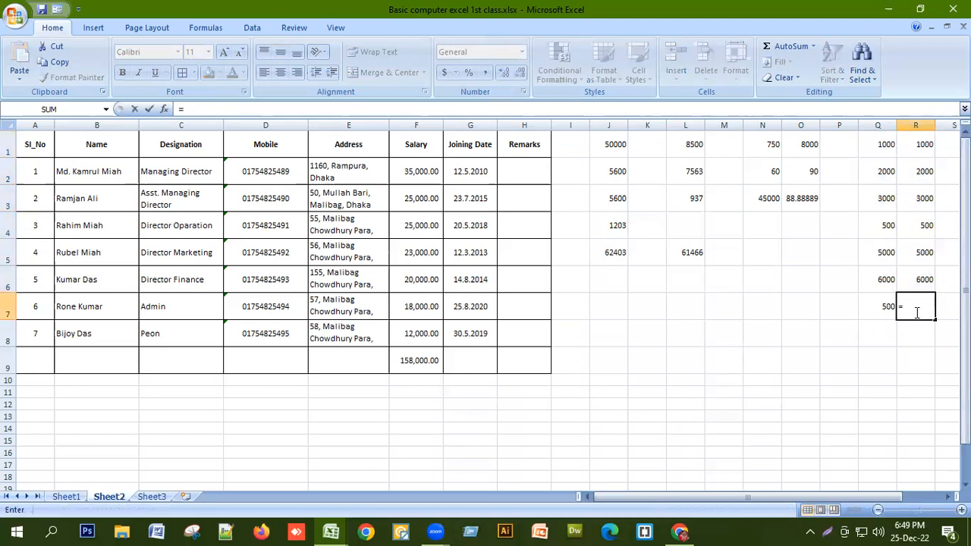
type("max(")
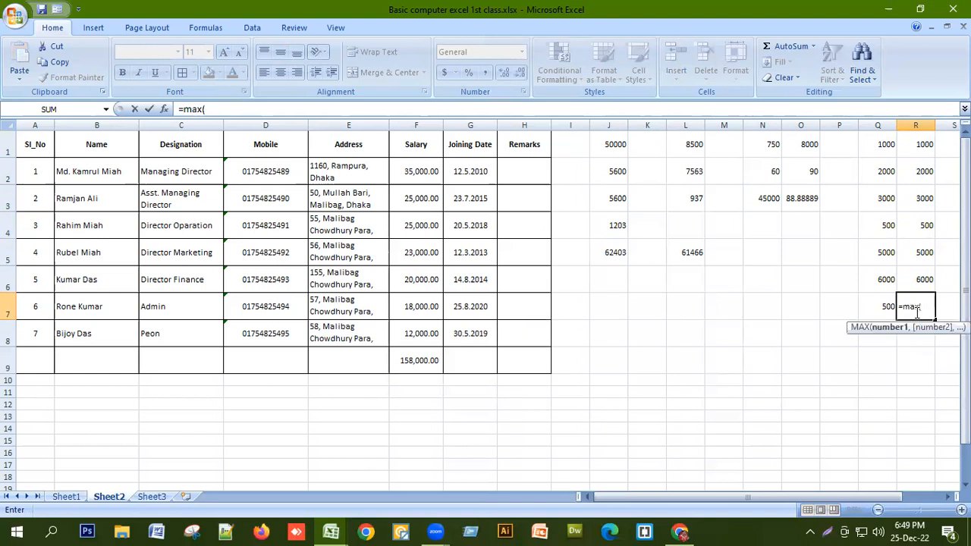
type("r1:r")
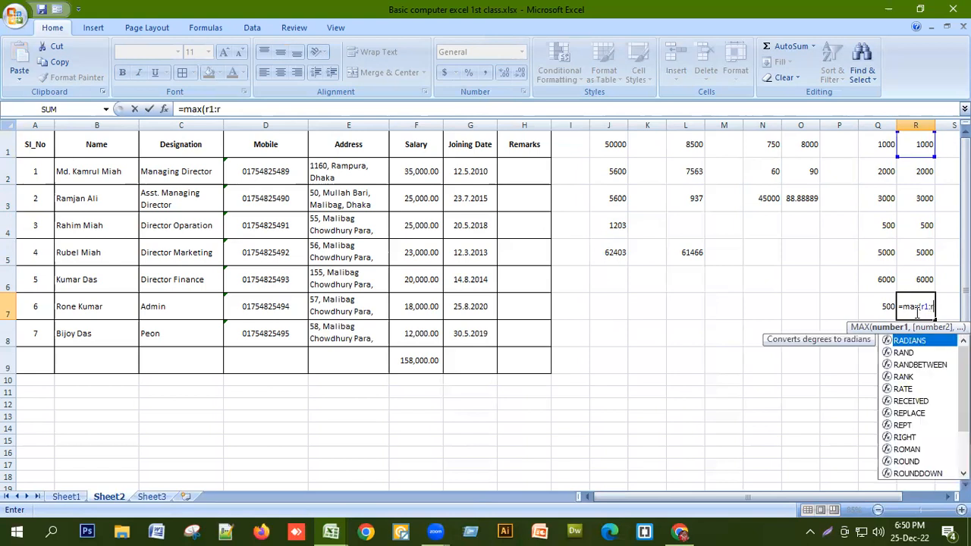
type("6")
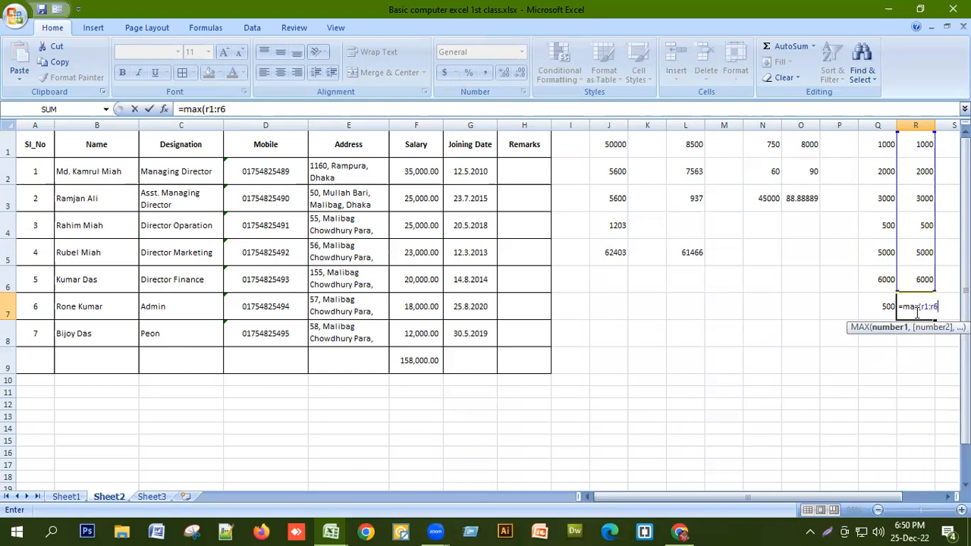
type(")")
key("Return")
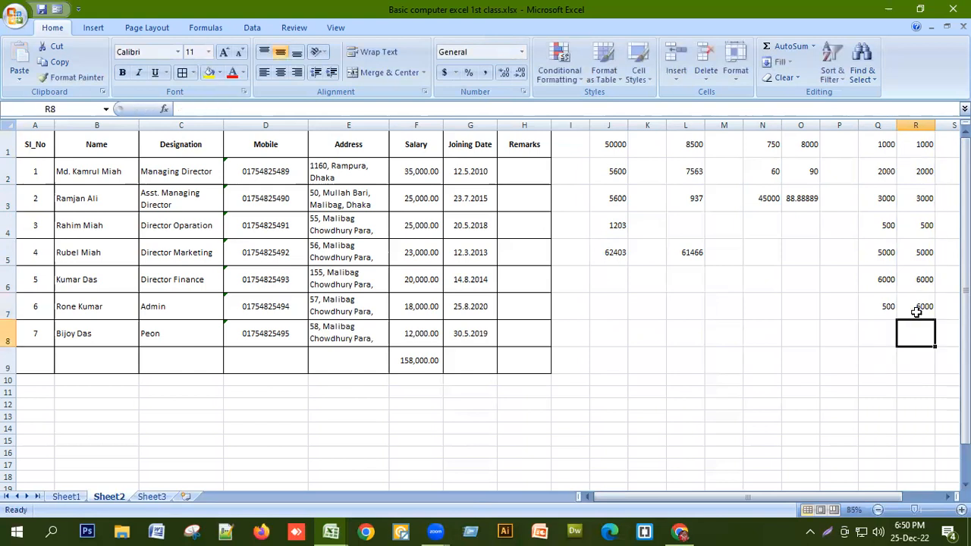
left_click(947, 149)
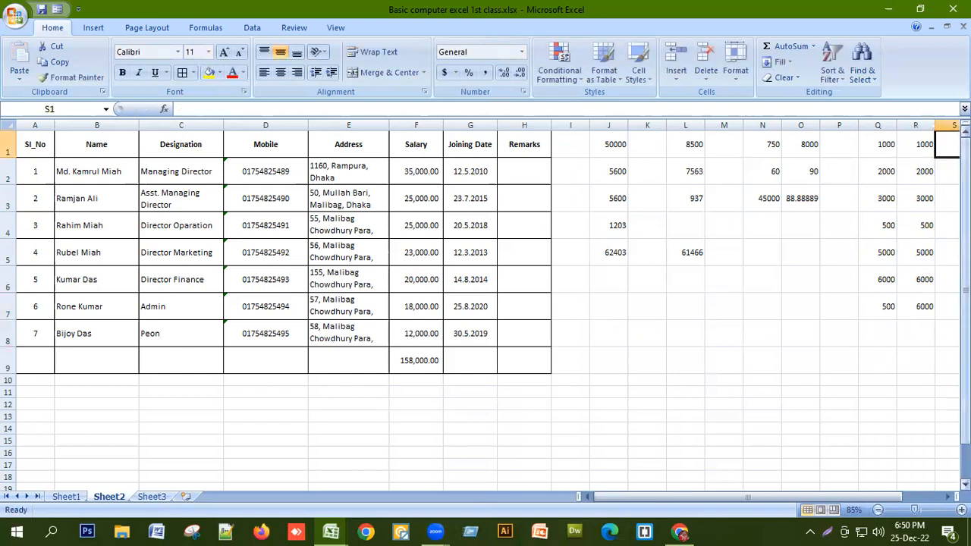
left_click(760, 282)
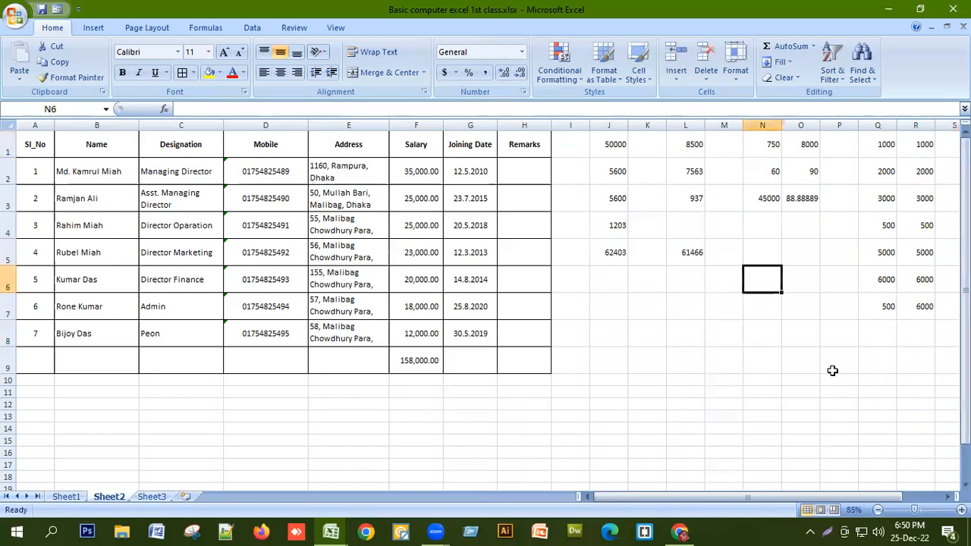